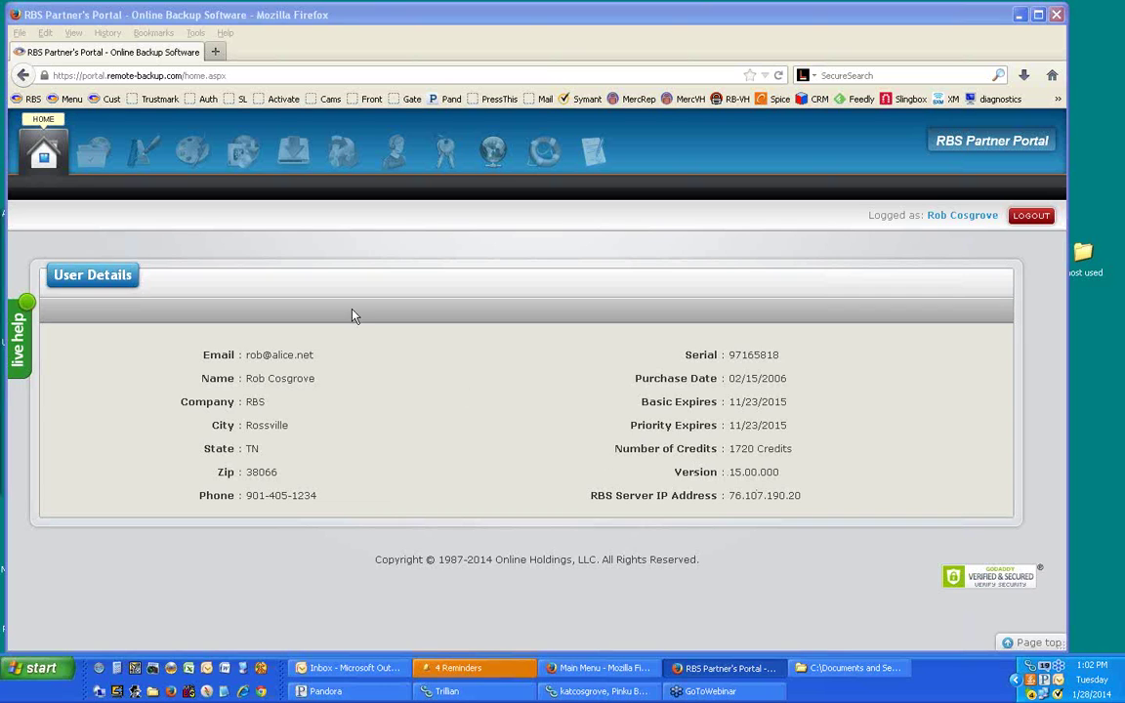
# - Open the File Sharing page and look over the list of shared files and their actions
pyautogui.click(93, 151)
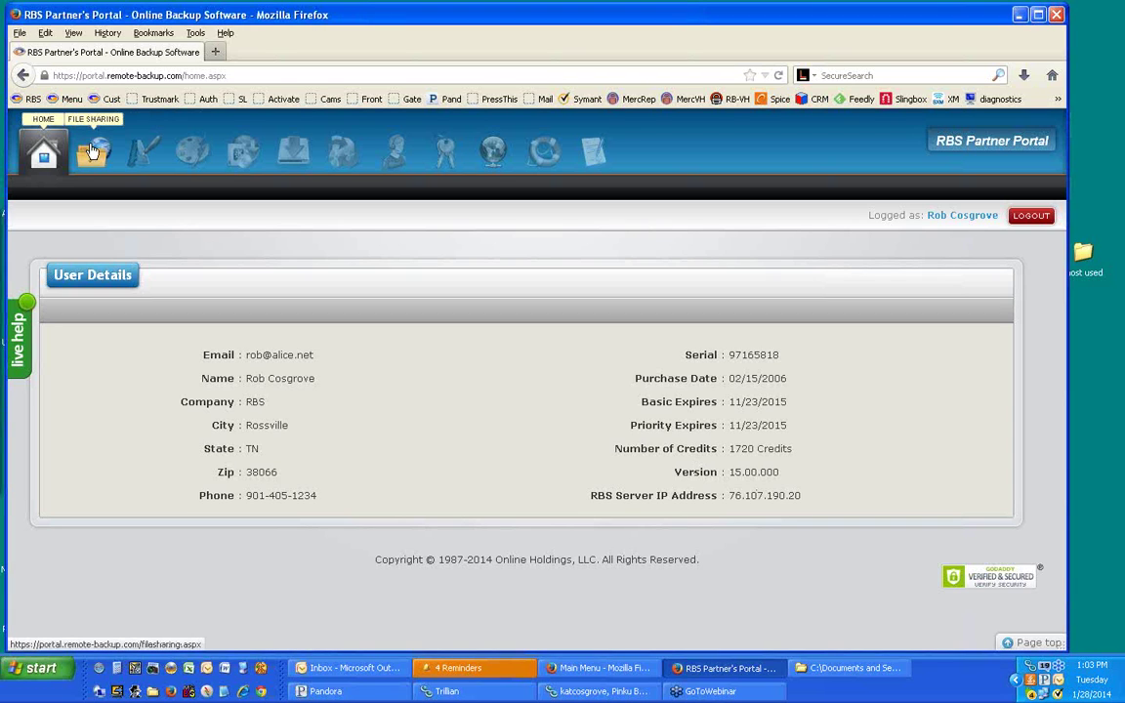
pyautogui.click(93, 151)
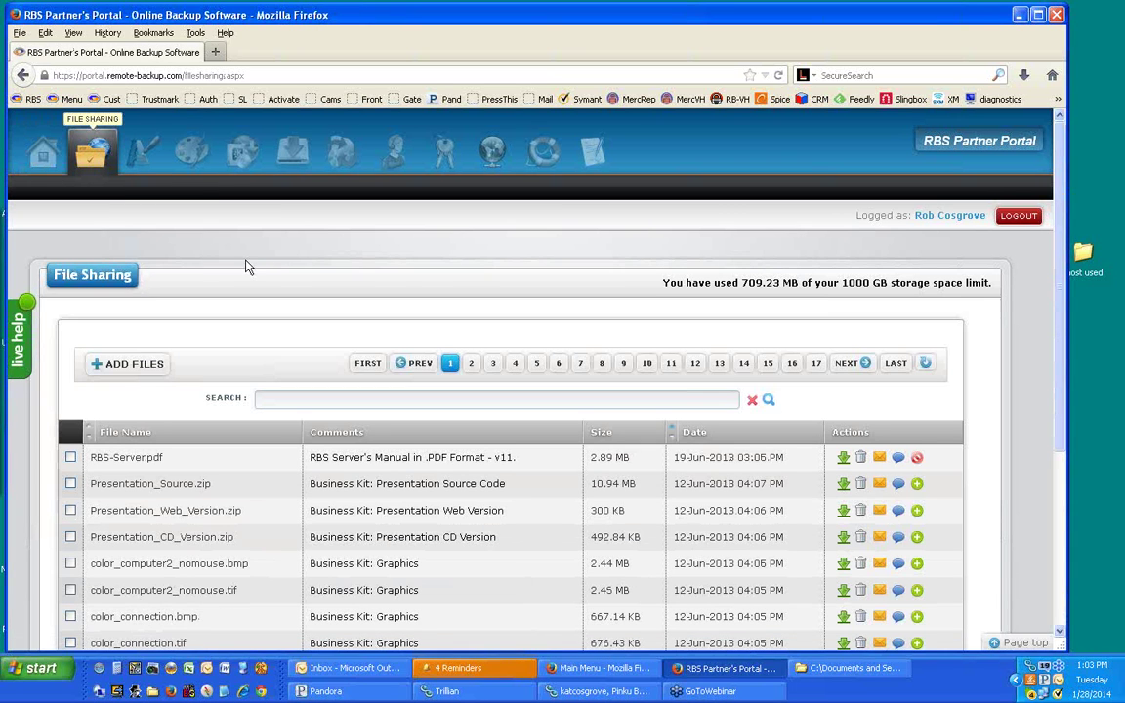
pyautogui.scroll(-1, 247, 267)
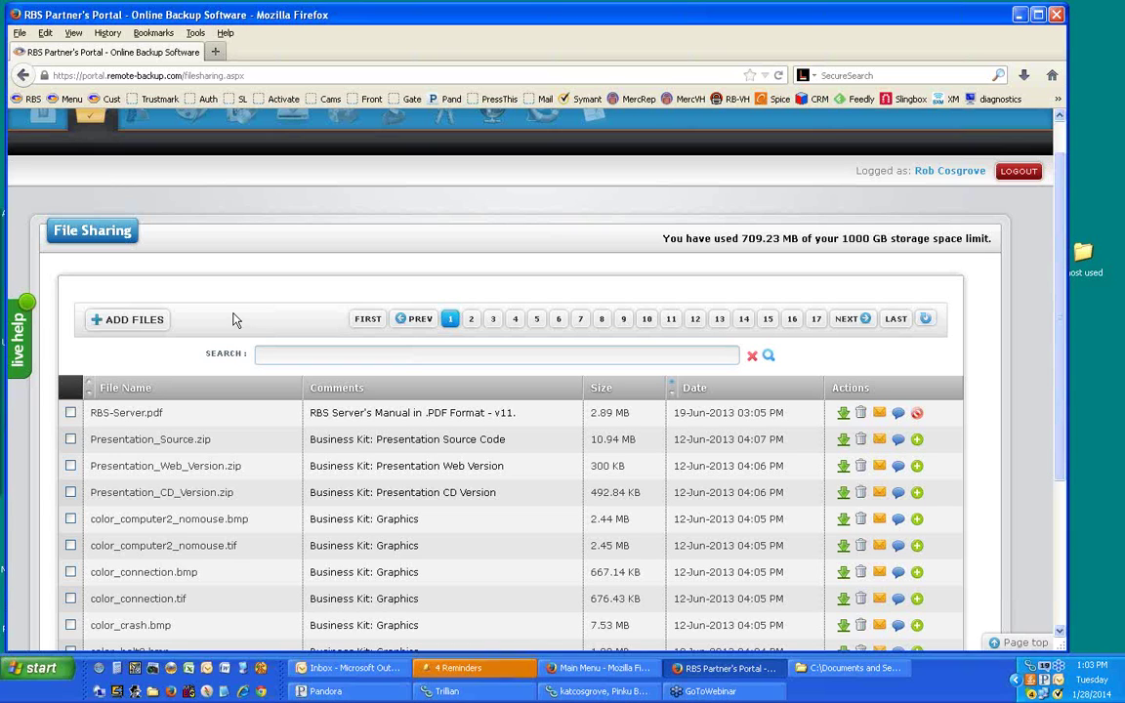
pyautogui.scroll(-1, 215, 293)
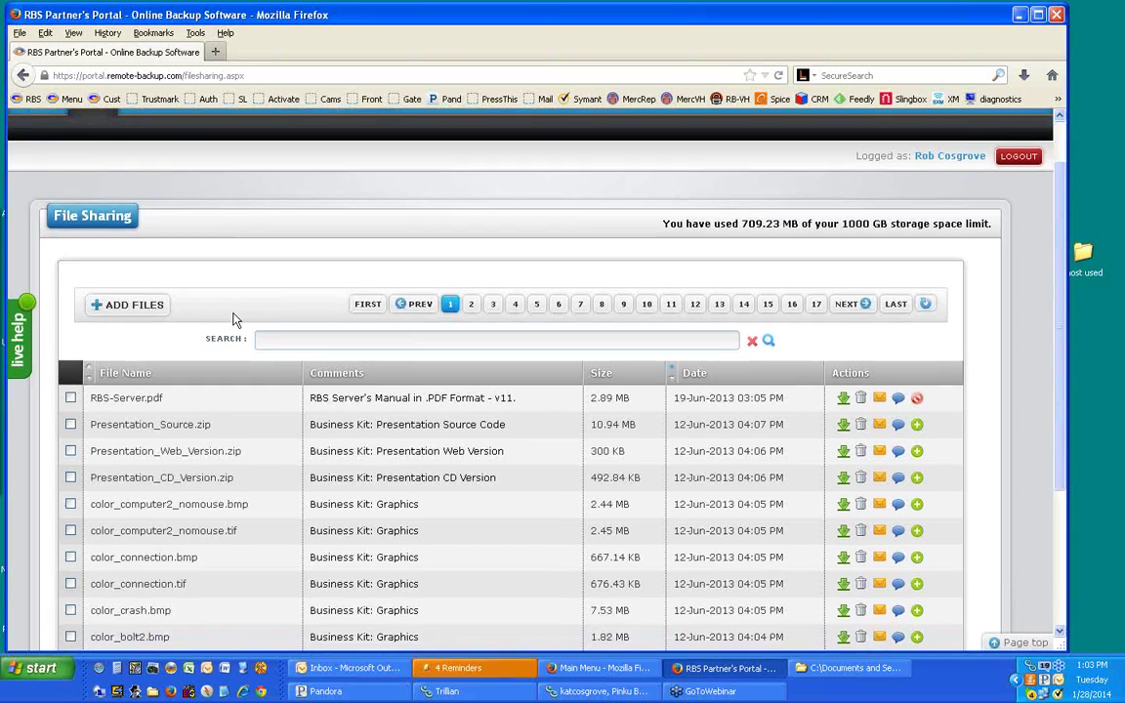
# - View the comments of RBS-Server.pdf, close them without updating, and look over the rest of the file list
pyautogui.click(897, 399)
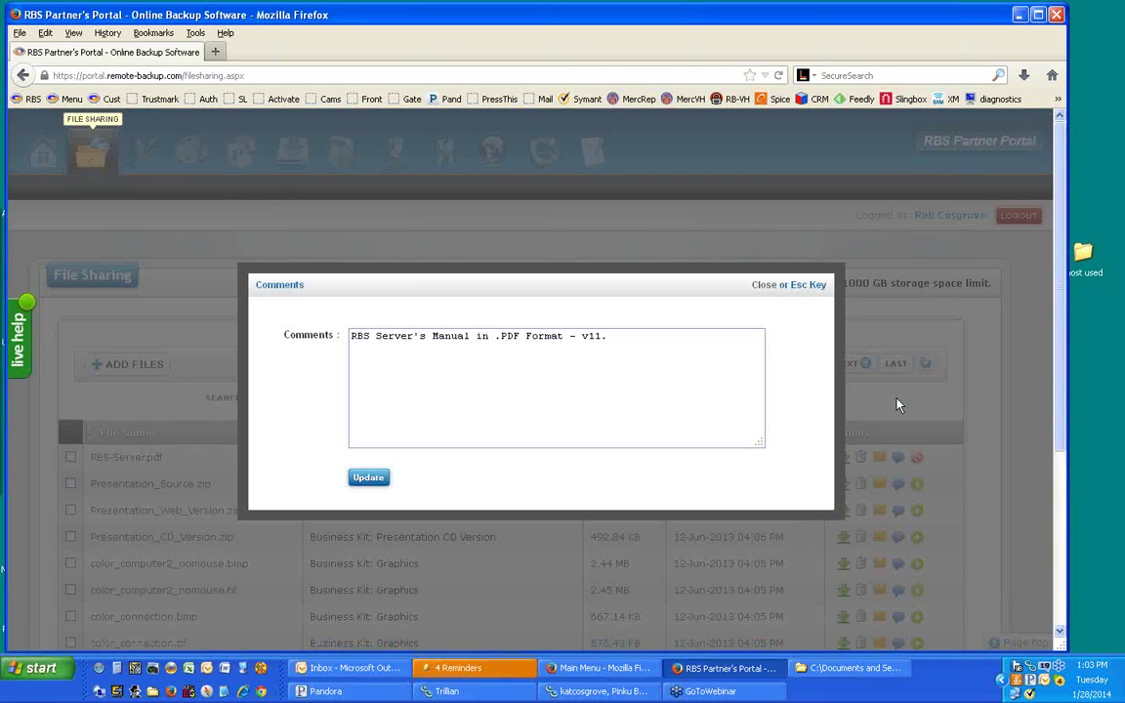
pyautogui.click(769, 290)
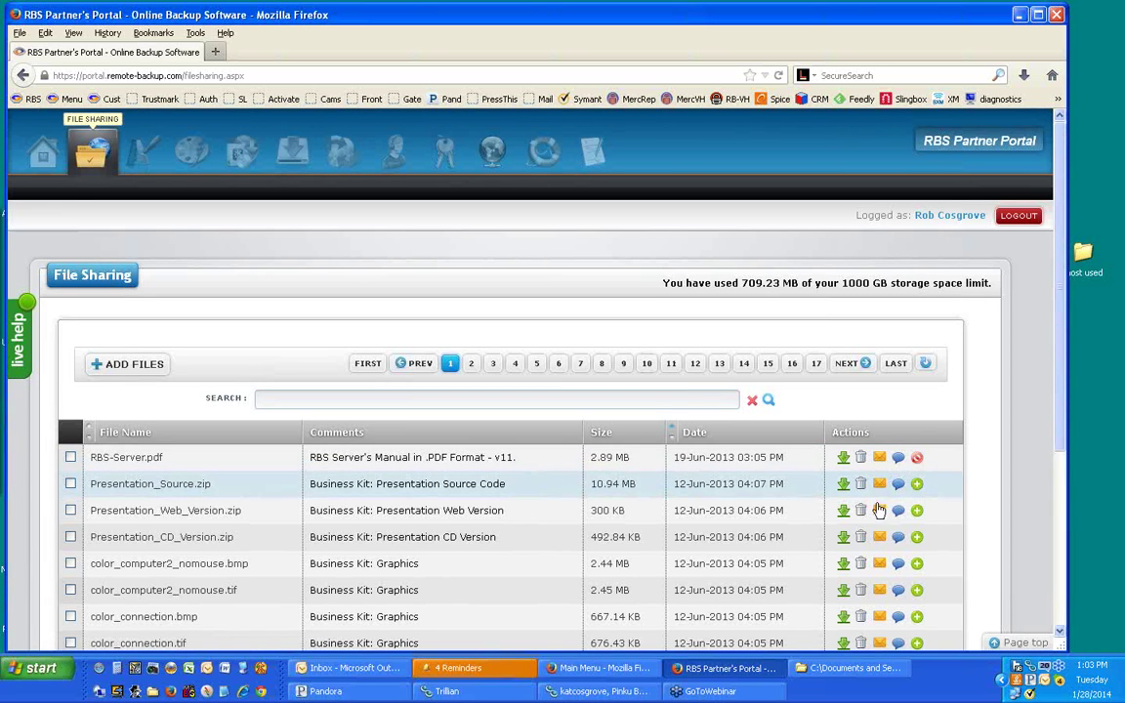
pyautogui.scroll(-2, 665, 468)
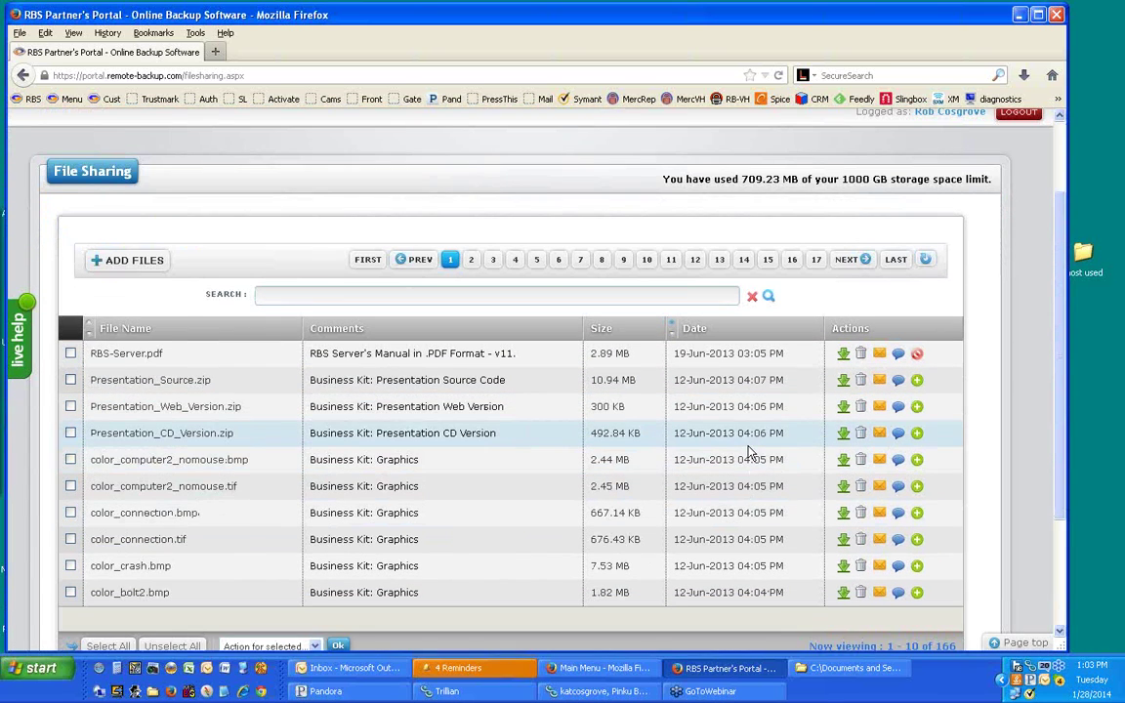
pyautogui.scroll(-1, 742, 478)
pyautogui.scroll(1, 710, 443)
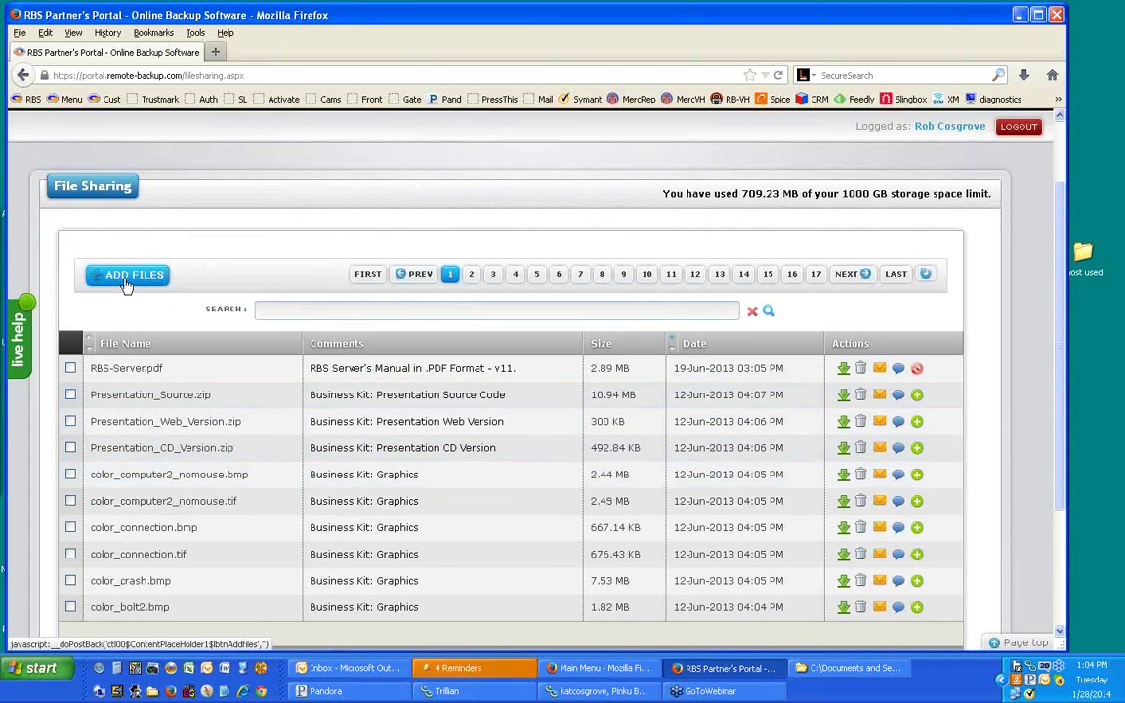
# - Open the Add Files dialog, close it without uploading anything, and place the cursor in the file search field
pyautogui.click(125, 281)
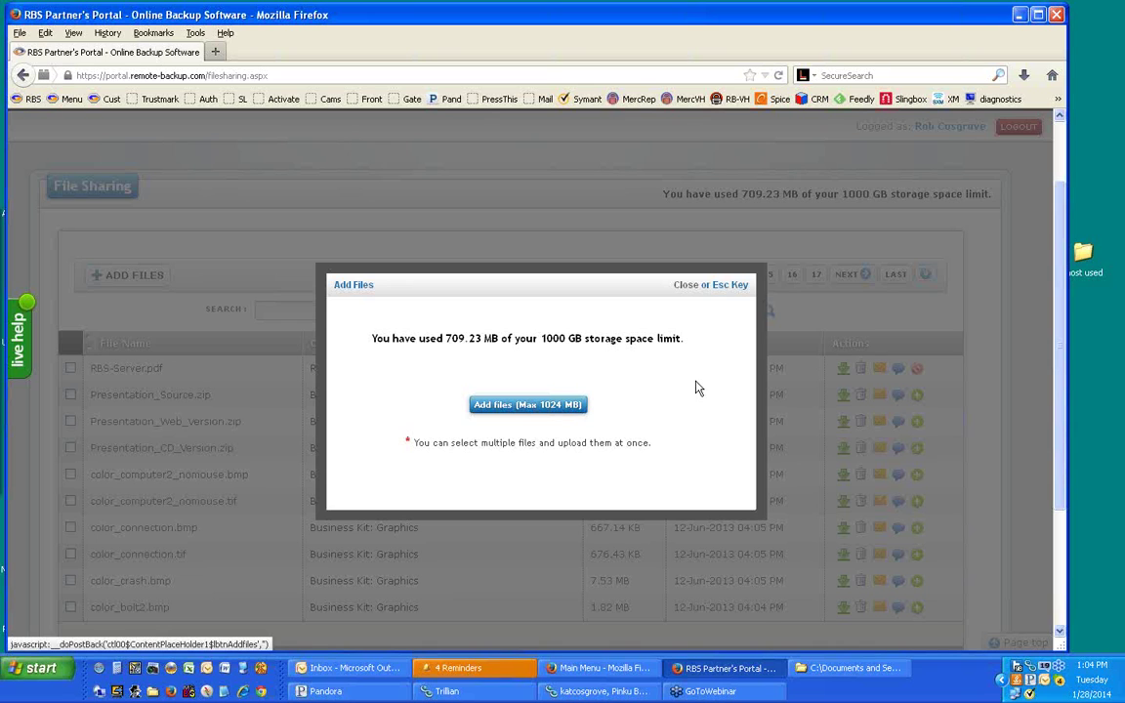
pyautogui.click(685, 284)
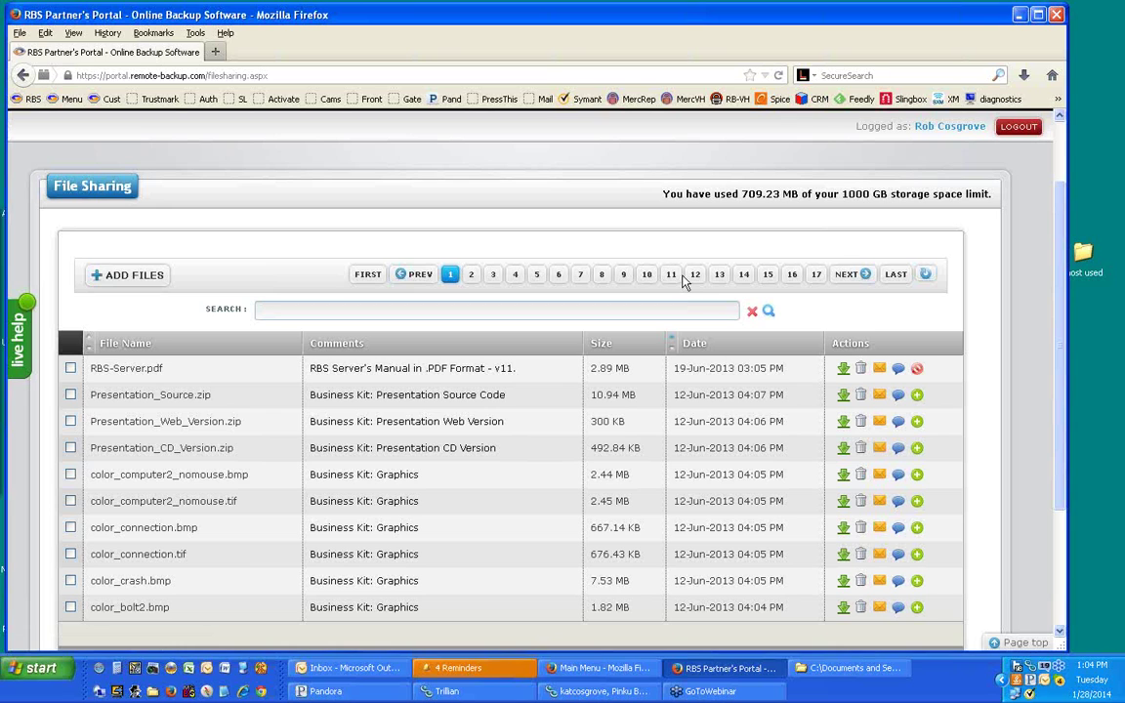
pyautogui.scroll(2, 268, 239)
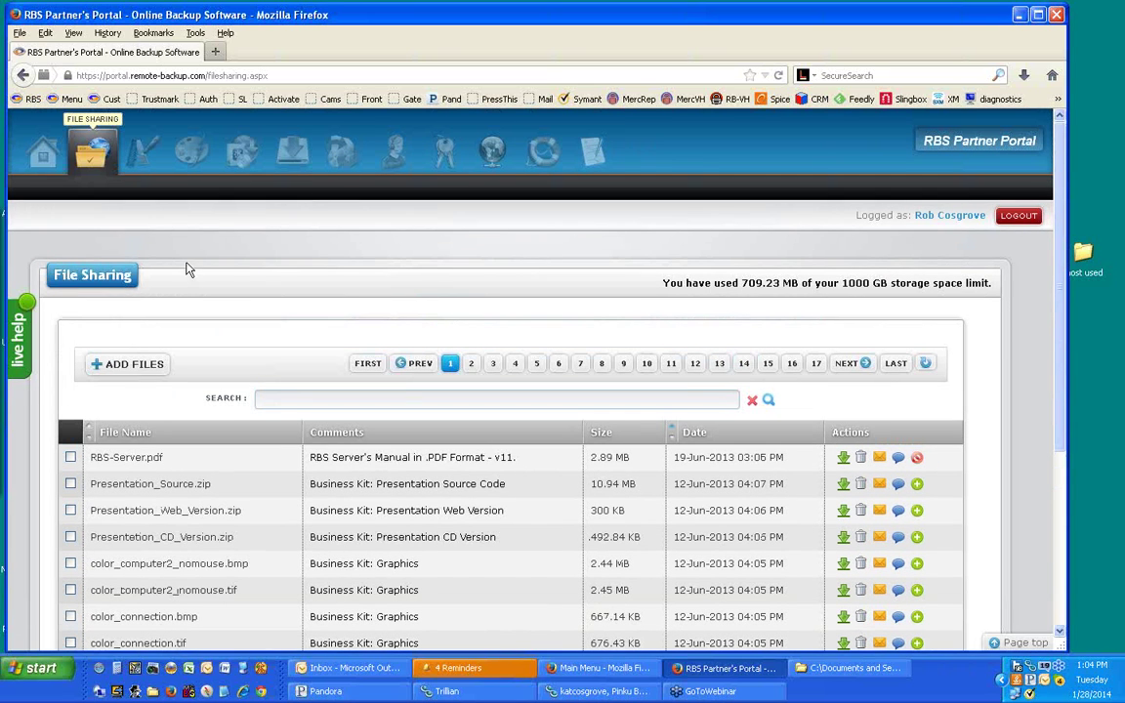
pyautogui.click(350, 397)
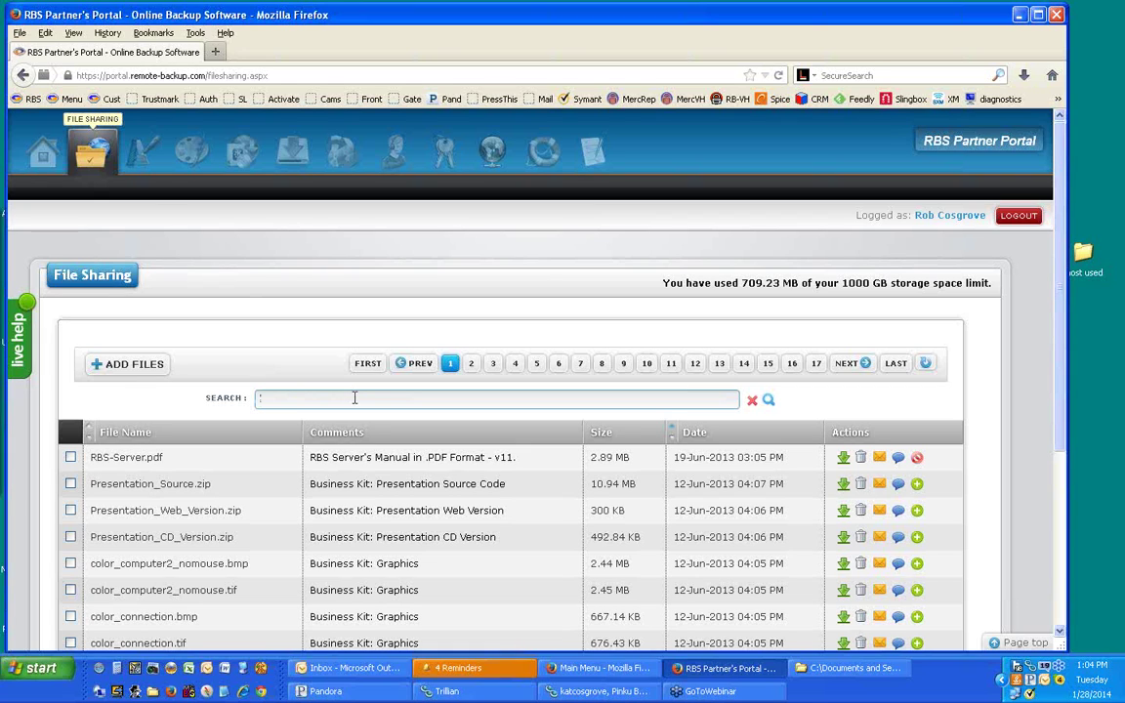
# - Open the Graphics Conversion Tool and review its upload, convert, download and installer-copy options with the icon and splash previews
pyautogui.click(144, 158)
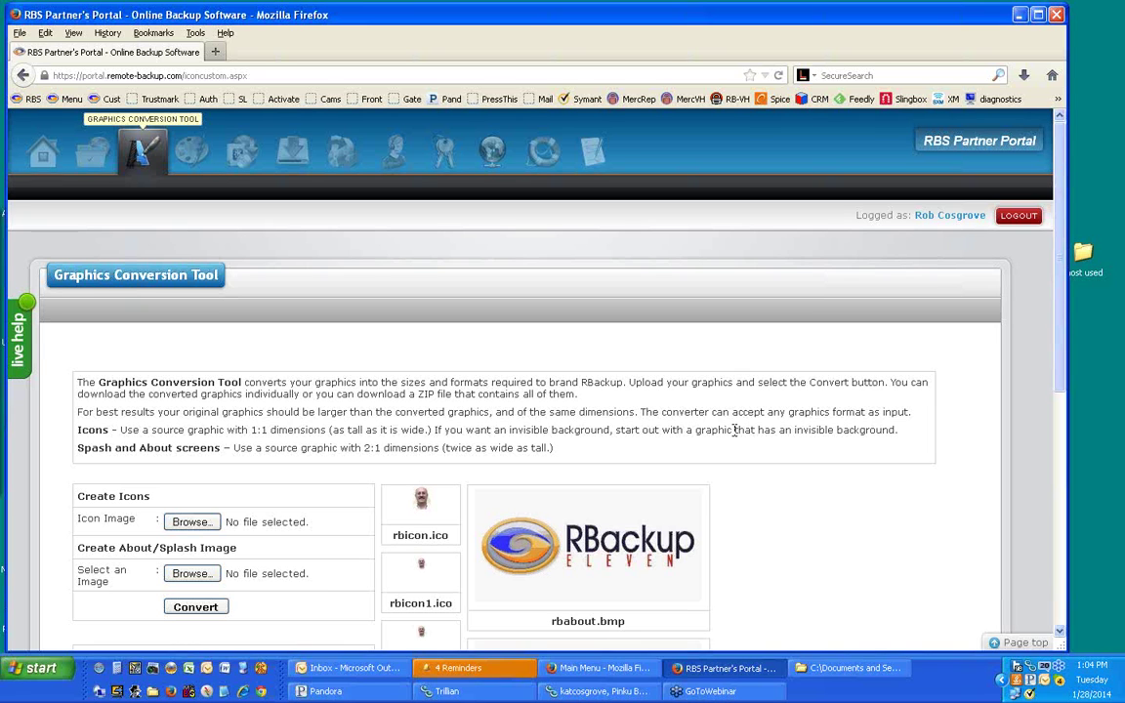
pyautogui.scroll(-2, 734, 430)
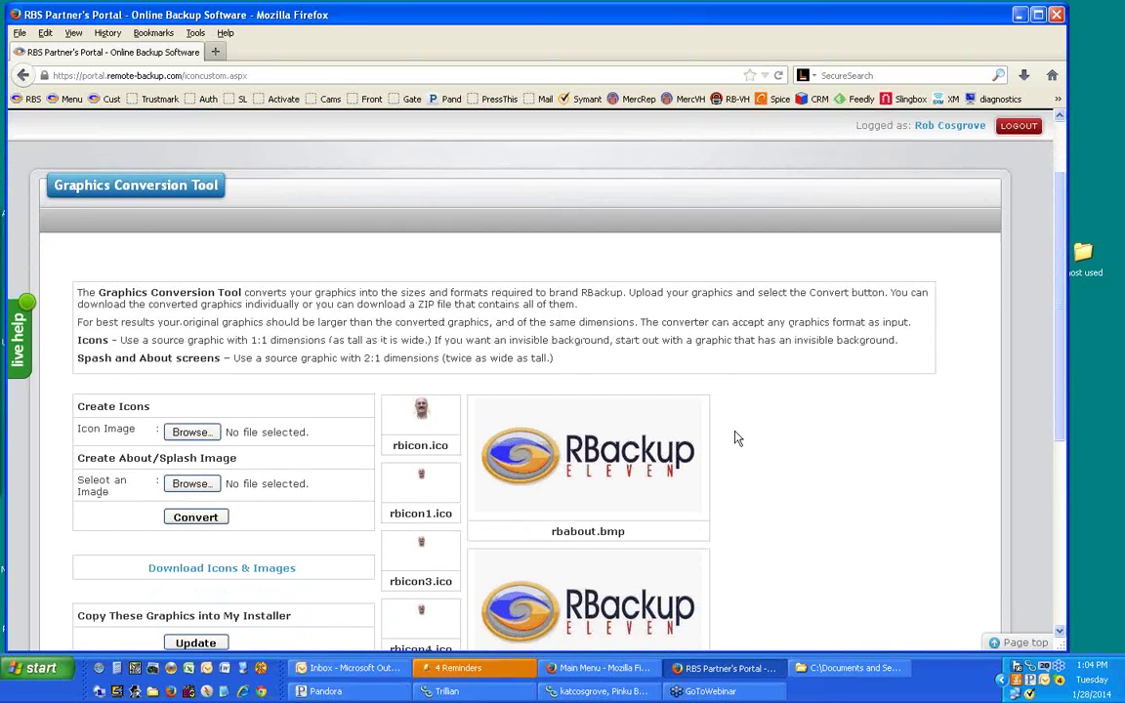
pyautogui.scroll(-1, 737, 439)
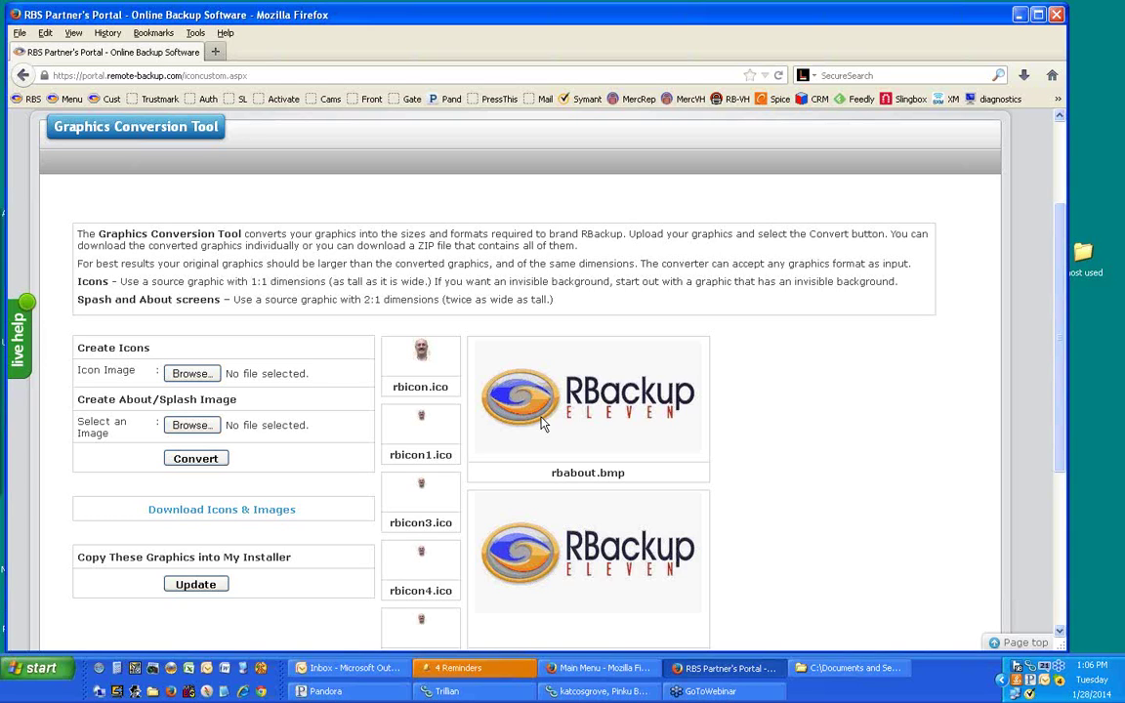
pyautogui.scroll(-1, 422, 477)
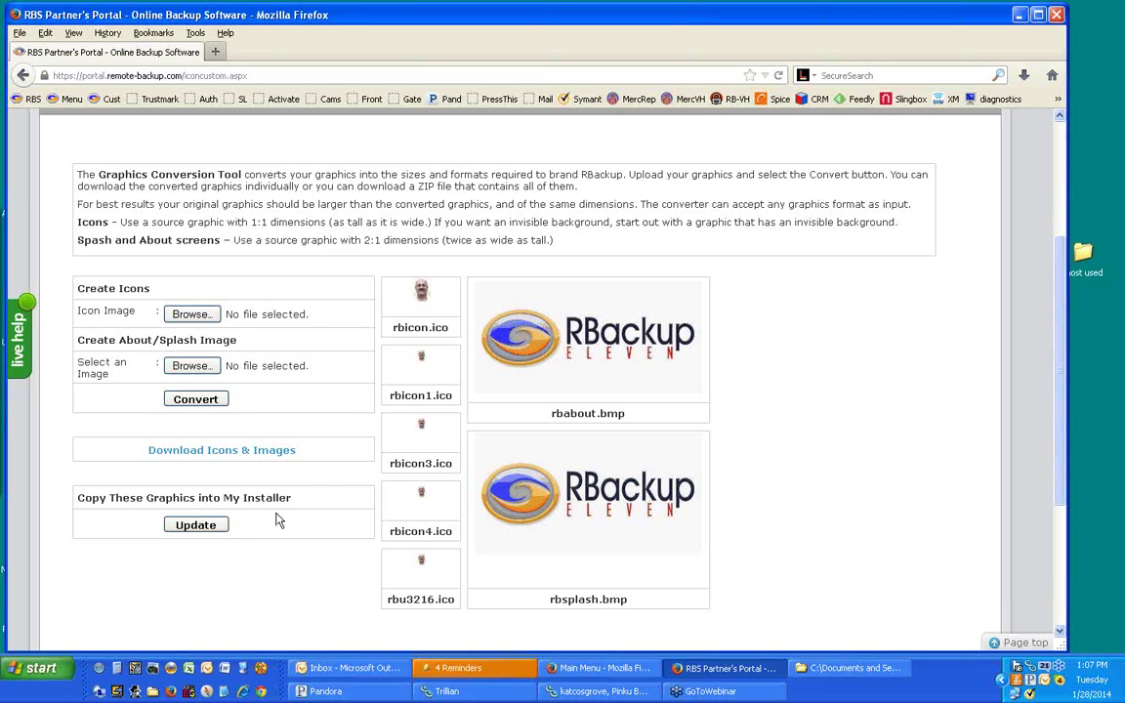
pyautogui.scroll(4, 276, 521)
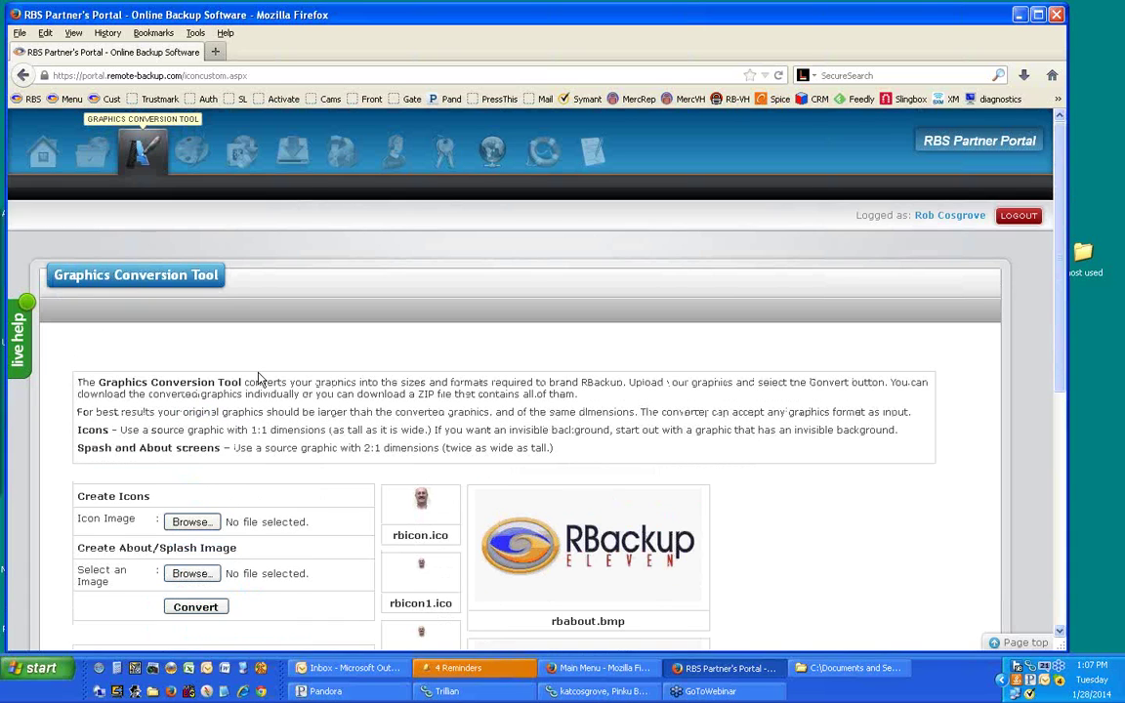
# - In the Client Customization branding settings, set the product name to "Robs Backup Service" and replace the company name with the owner's first name
pyautogui.click(193, 156)
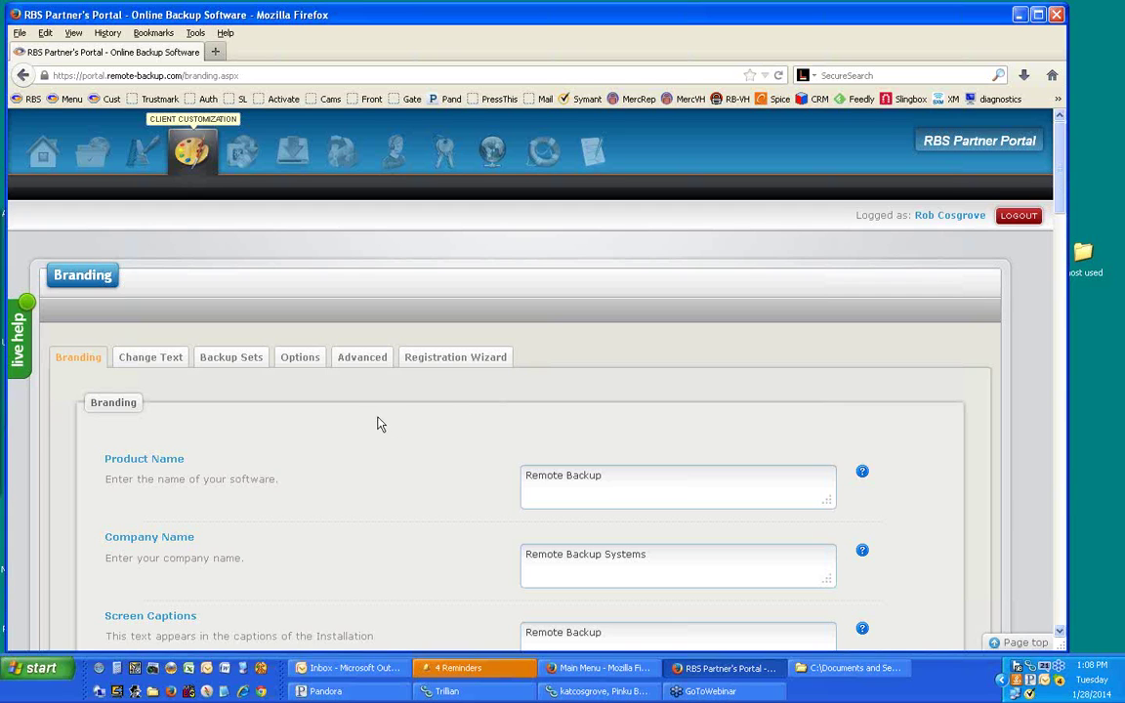
pyautogui.scroll(-1, 379, 423)
pyautogui.scroll(-2, 378, 423)
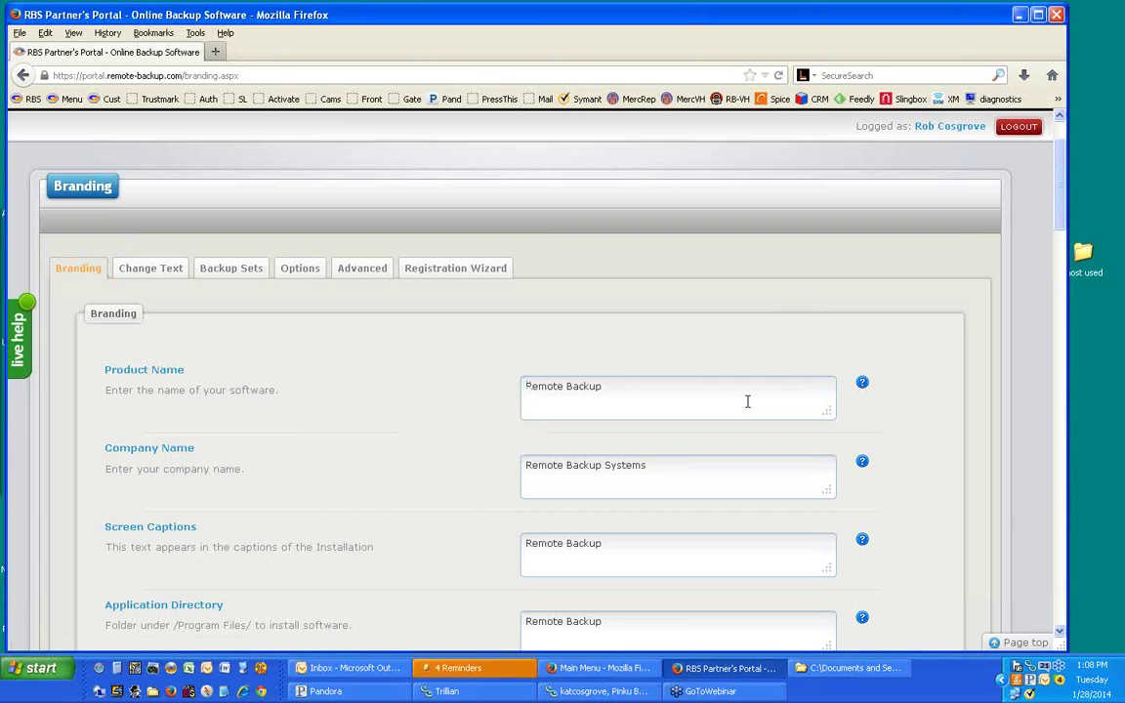
pyautogui.moveTo(604, 387); pyautogui.dragTo(482, 391)
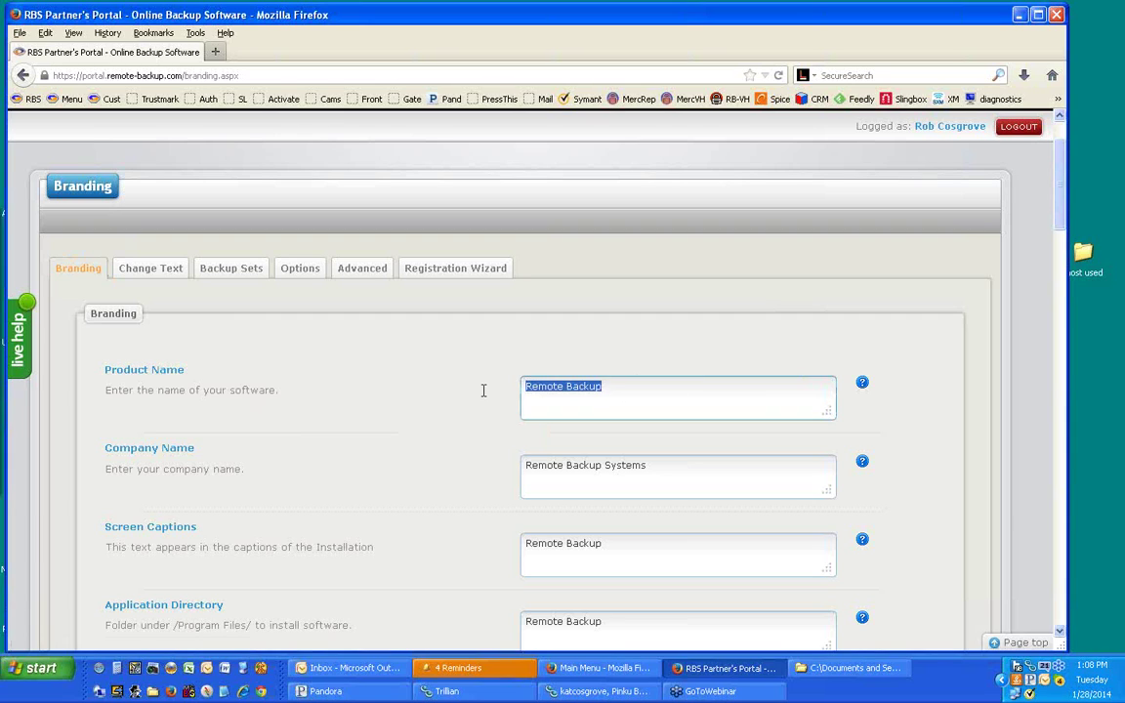
pyautogui.write('Robs Bac')
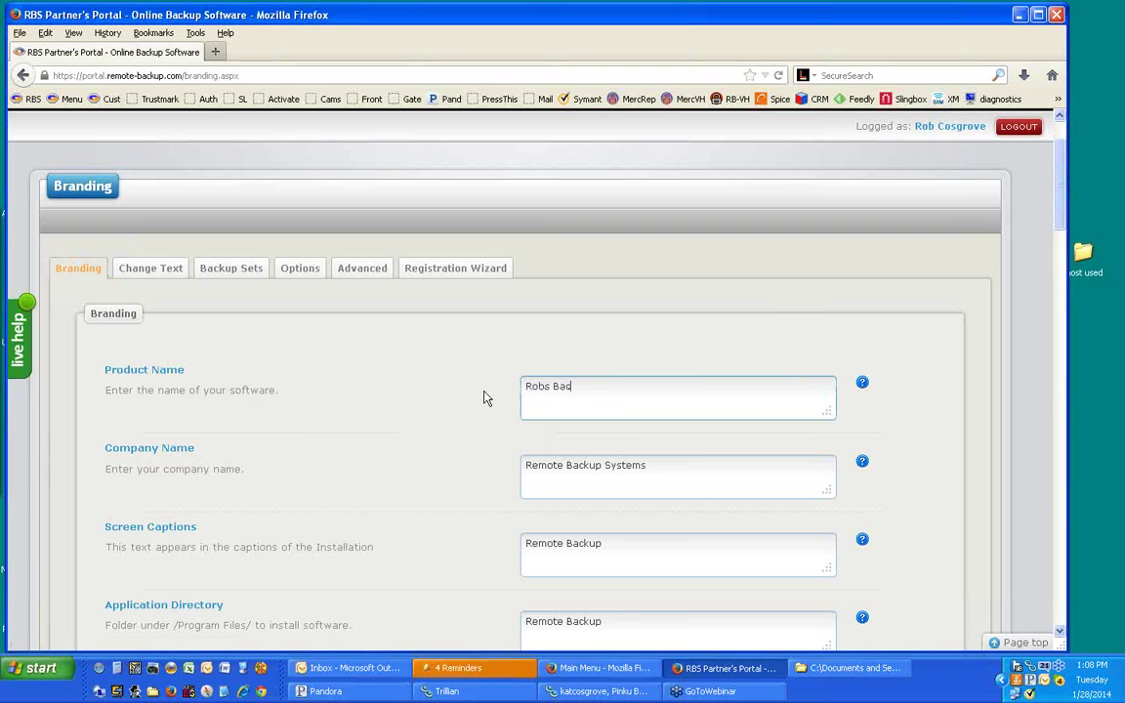
pyautogui.write('kup Service')
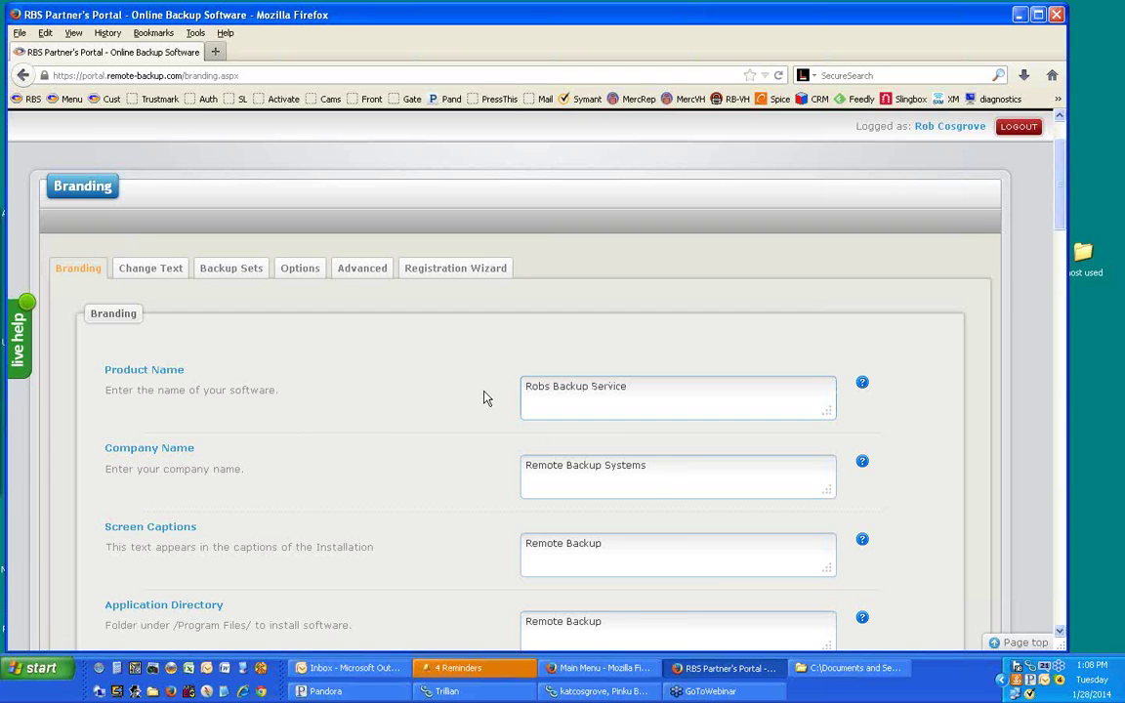
pyautogui.moveTo(658, 478); pyautogui.dragTo(474, 474)
pyautogui.write('Rob')
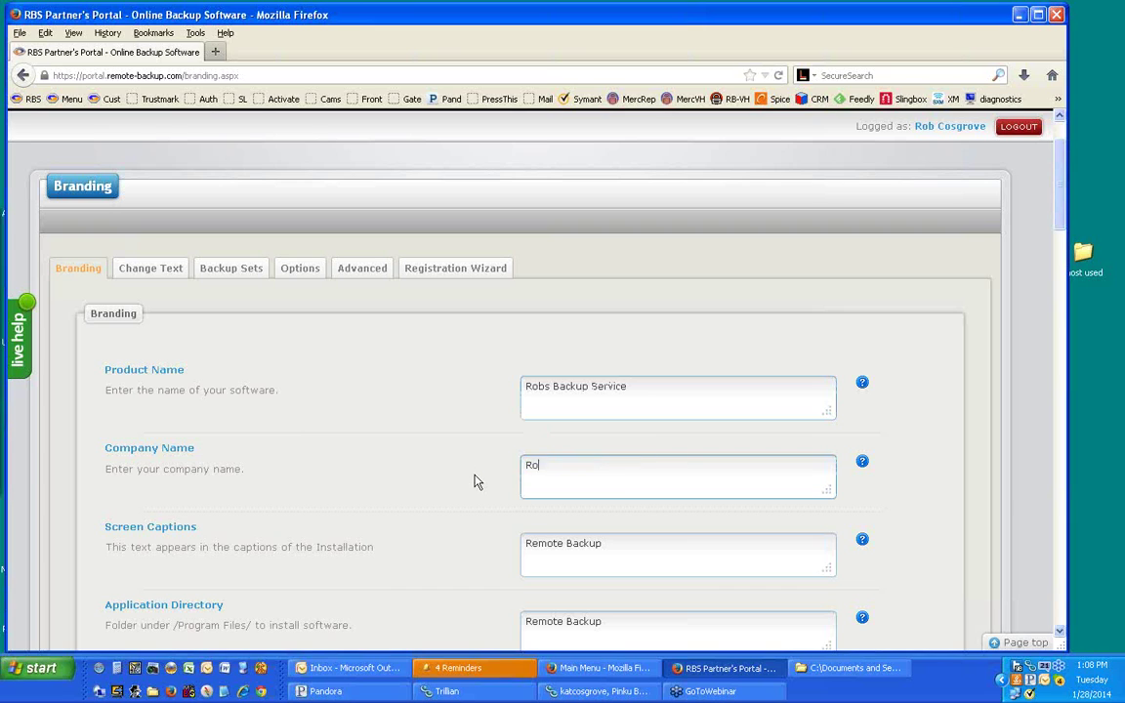
# - Review the remaining Branding settings, from the screen captions through the graphics and custom menus to the licence agreement
pyautogui.click(608, 544)
pyautogui.scroll(-4, 607, 544)
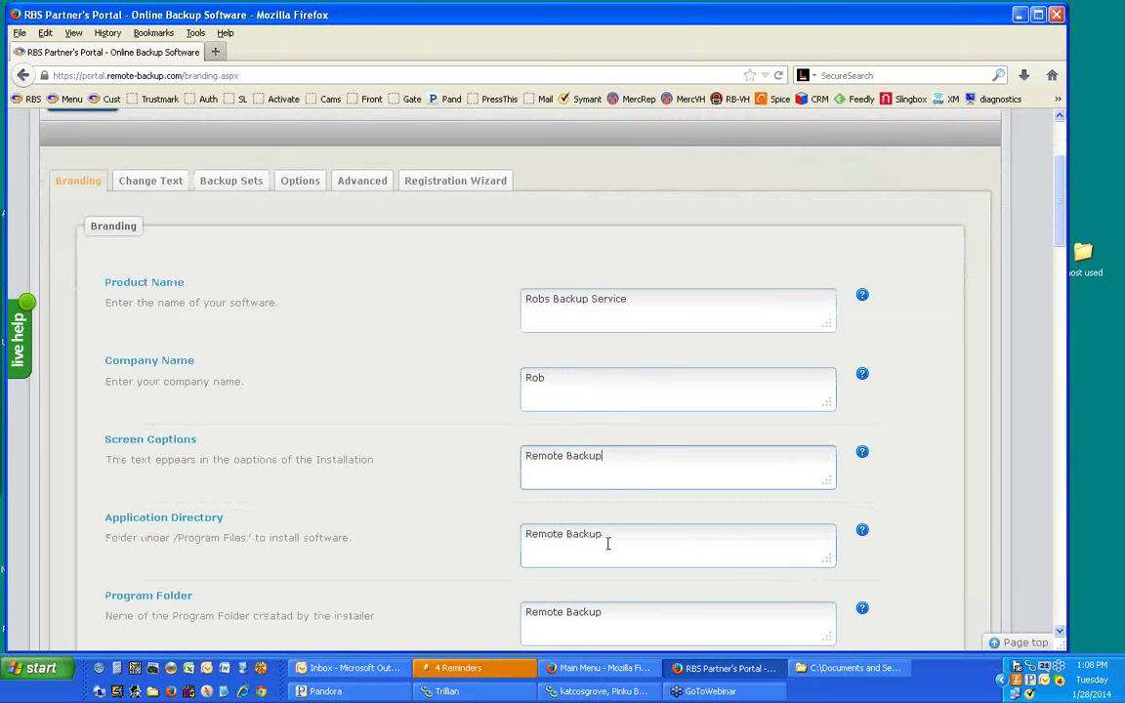
pyautogui.scroll(-2, 610, 549)
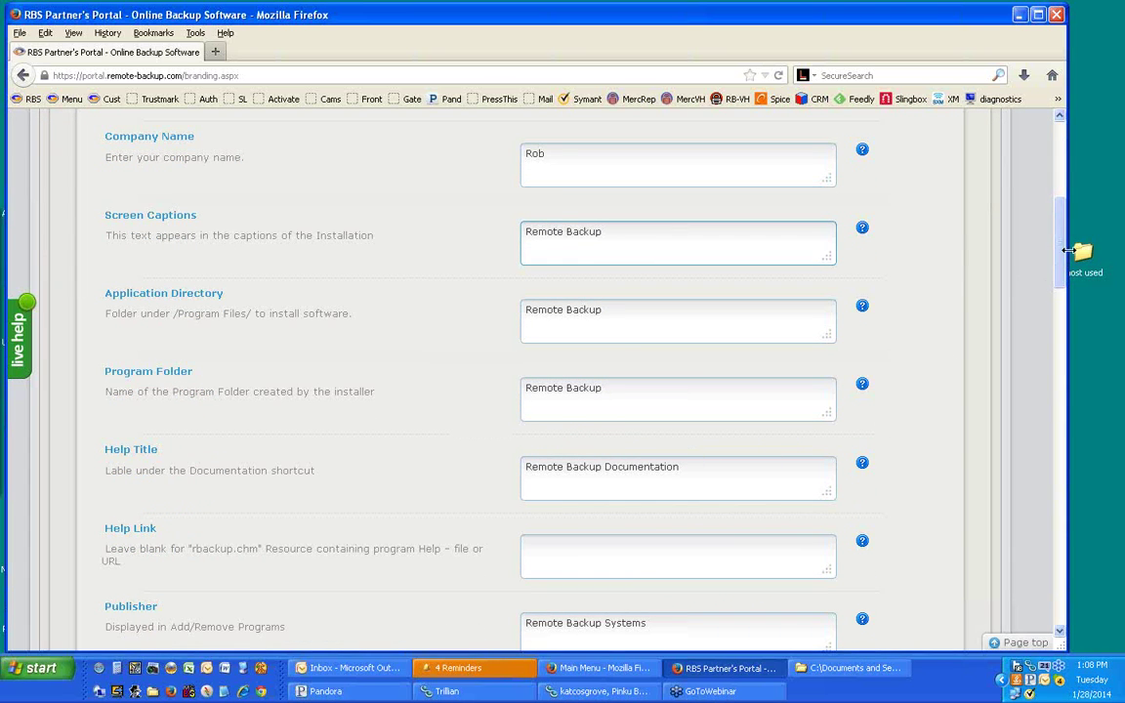
pyautogui.scroll(-1, 1062, 308)
pyautogui.moveTo(1062, 309); pyautogui.dragTo(1052, 480)
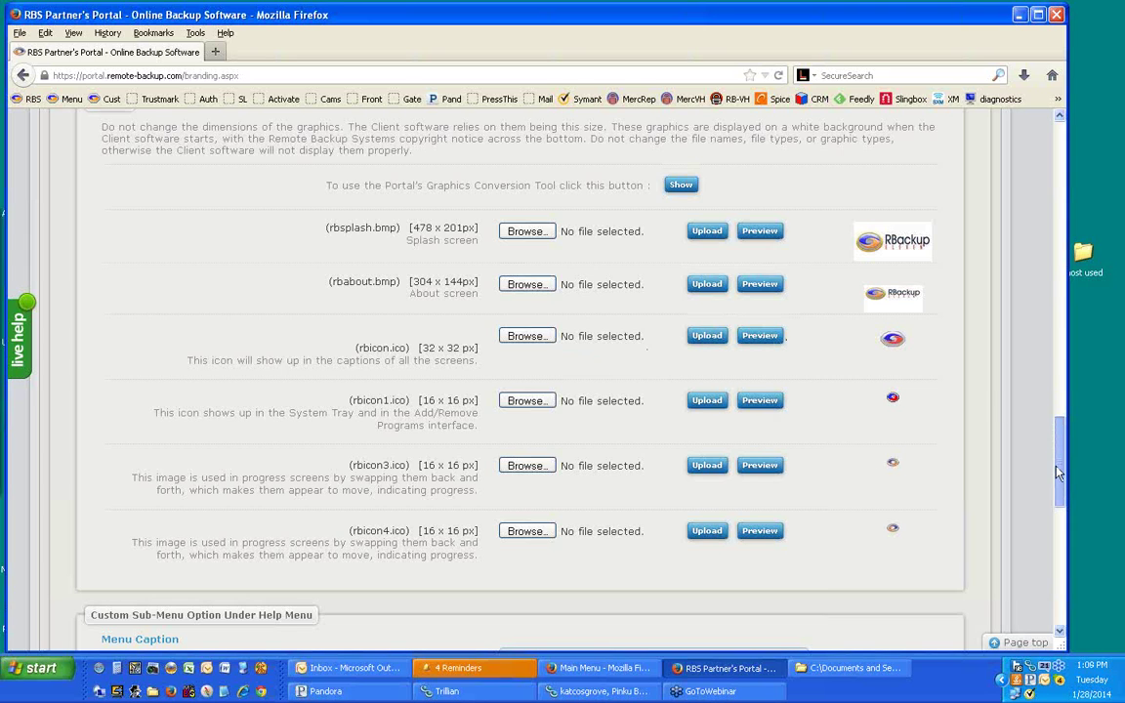
pyautogui.moveTo(1061, 442); pyautogui.dragTo(1057, 572)
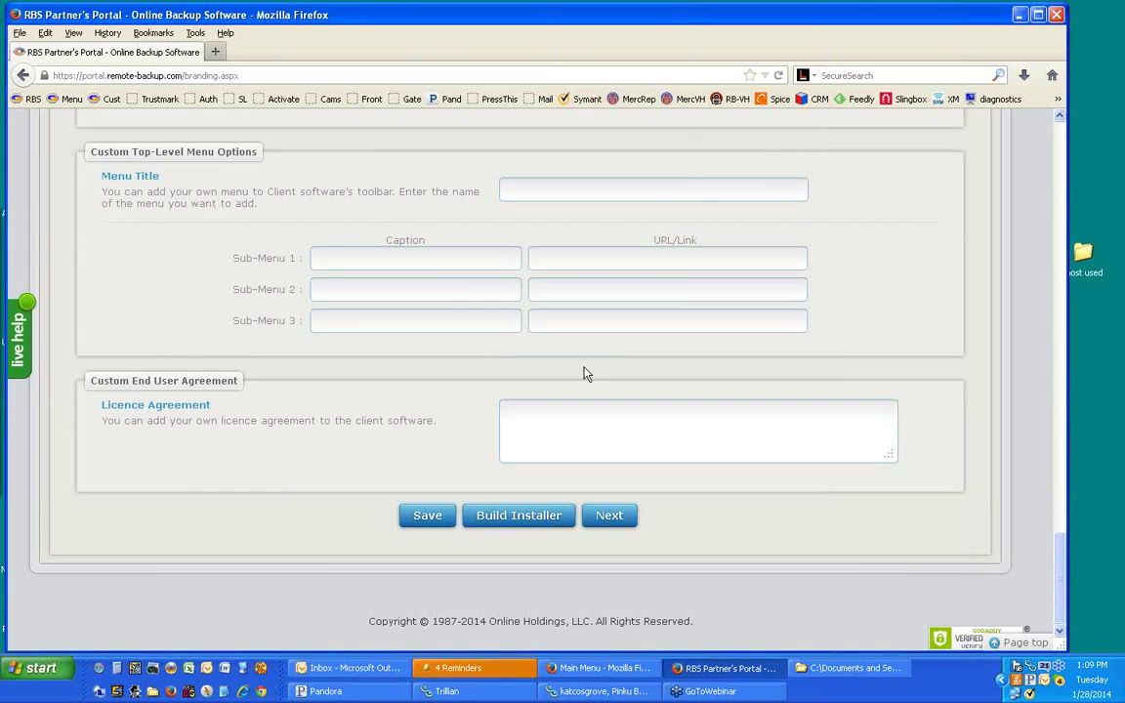
# - Proceed to the Change Text settings and review the installer text fields through to the web site URL
pyautogui.click(610, 525)
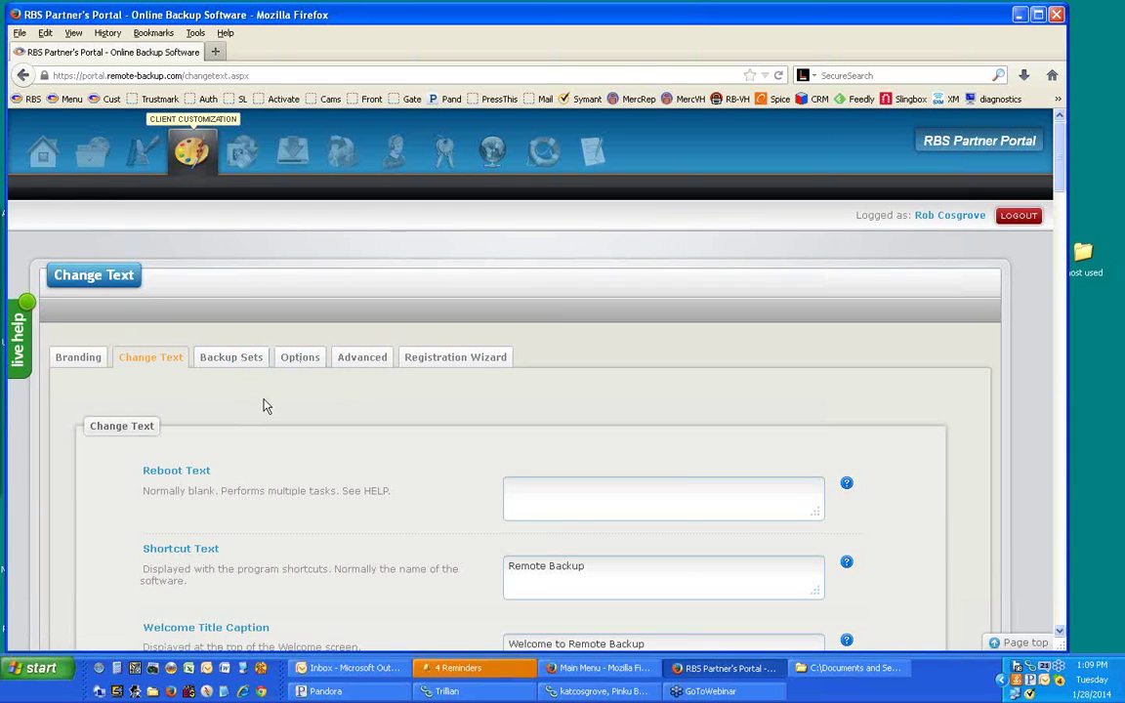
pyautogui.scroll(-2, 264, 406)
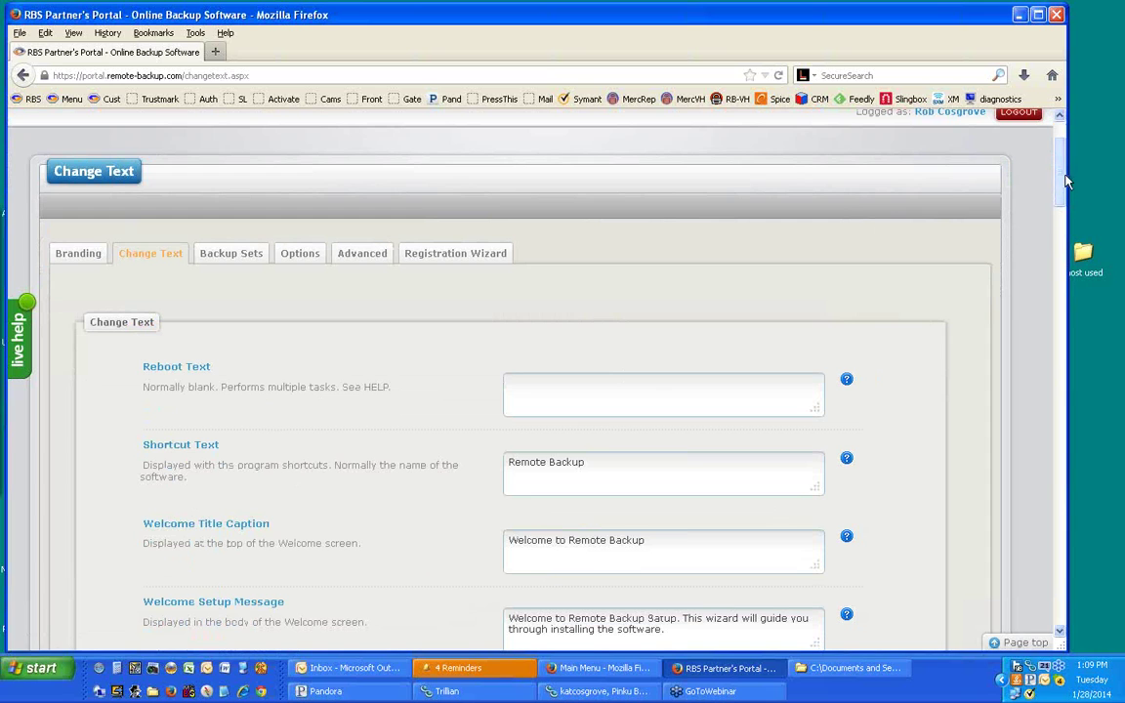
pyautogui.moveTo(1066, 182); pyautogui.dragTo(1064, 594)
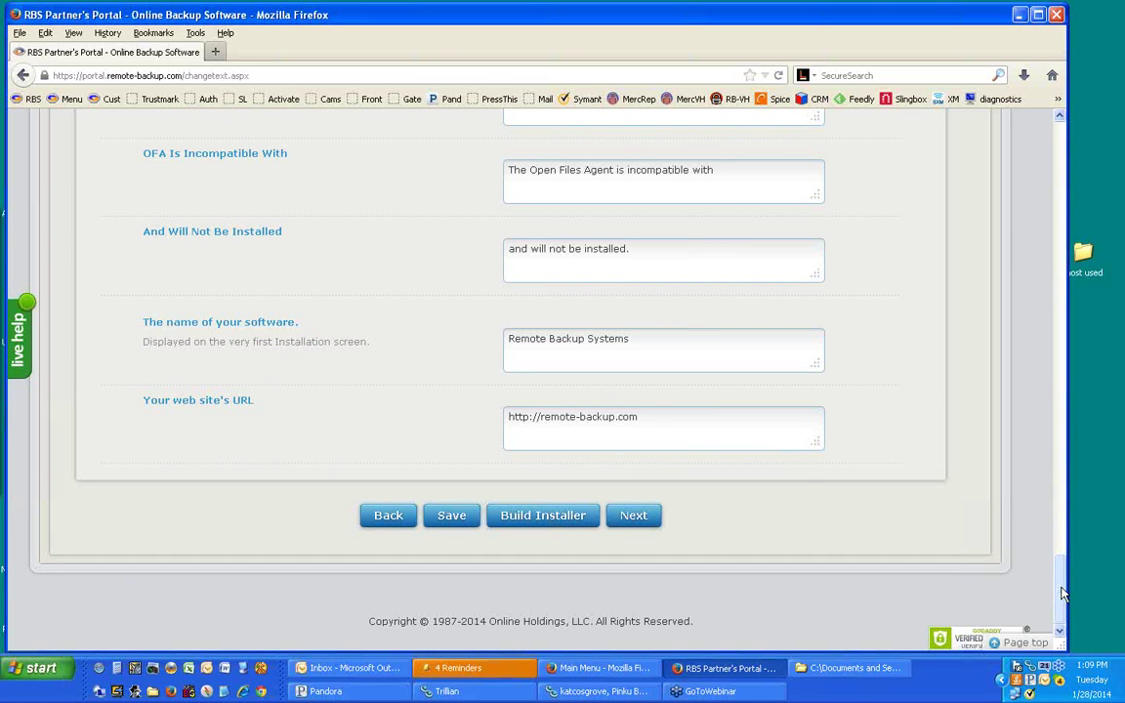
# - Proceed to the Backup Sets settings and review the Default set's backup type, location, BitBackup threshold and schedule
pyautogui.click(644, 517)
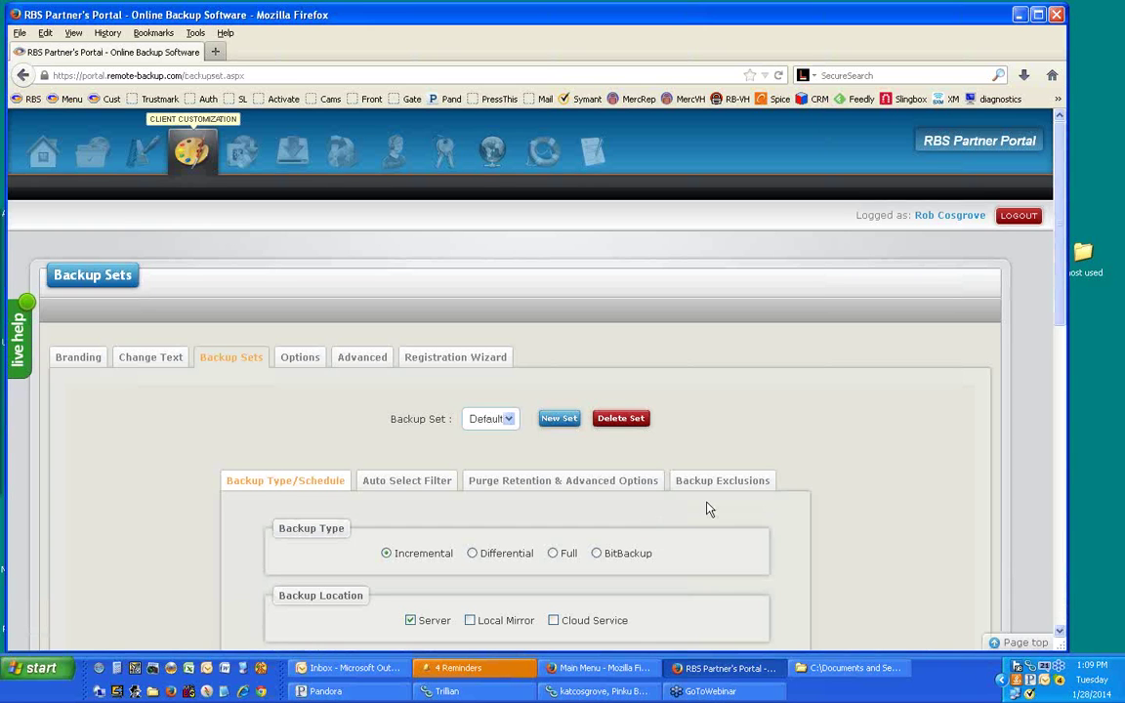
pyautogui.moveTo(1063, 277); pyautogui.dragTo(1070, 366)
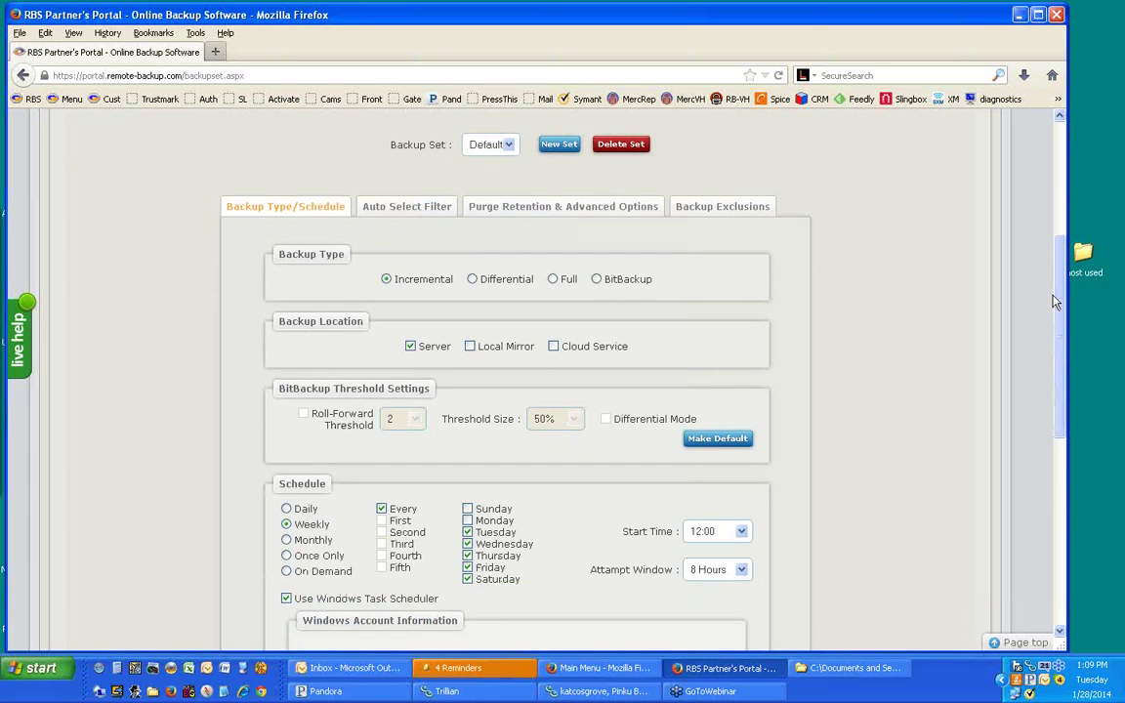
pyautogui.scroll(-2, 1061, 299)
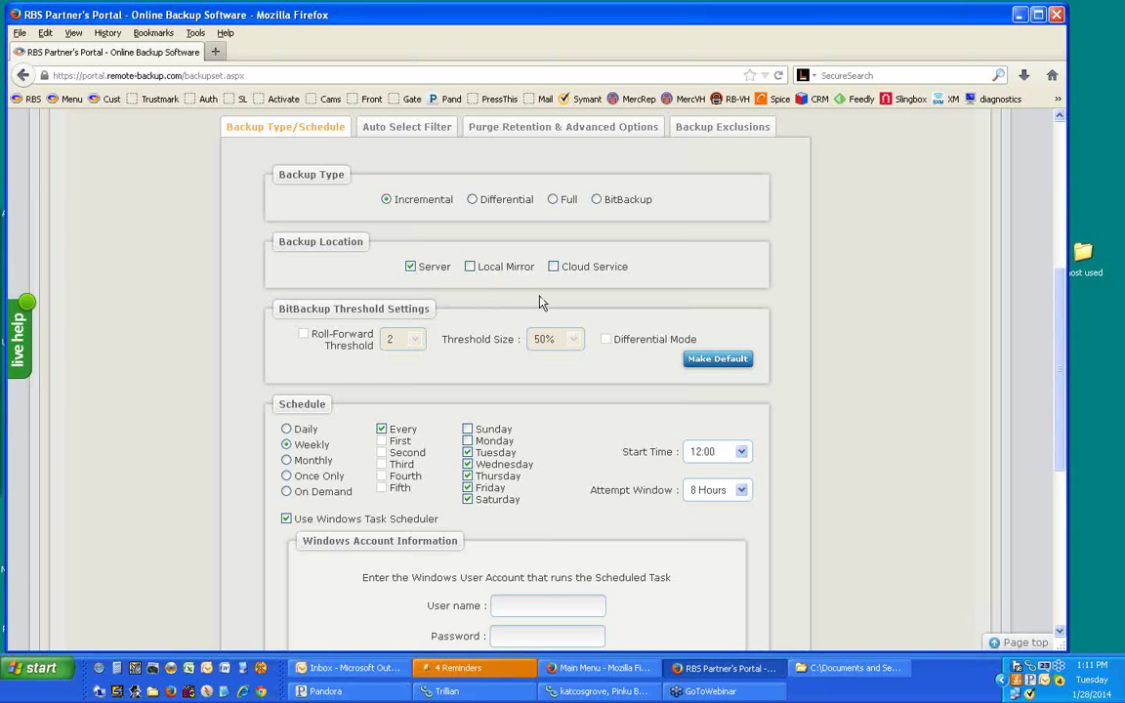
pyautogui.scroll(-1, 499, 304)
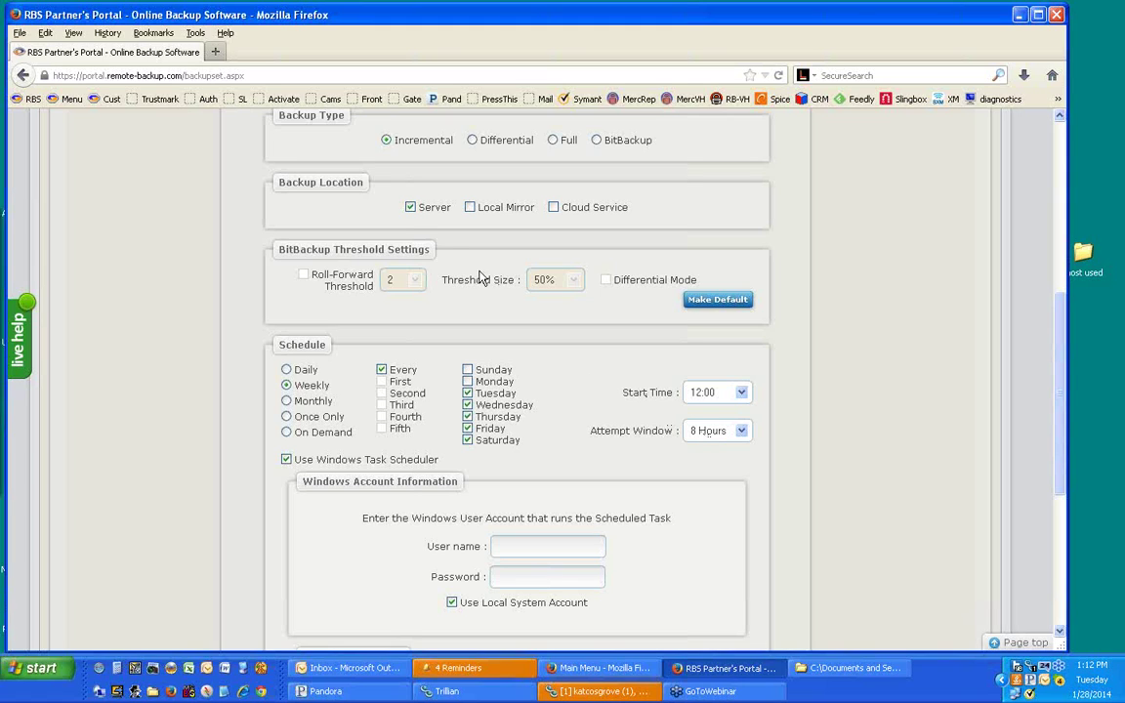
# - Turn off the Server backup location for the Default backup set and turn it back on
pyautogui.click(410, 208)
pyautogui.click(470, 207)
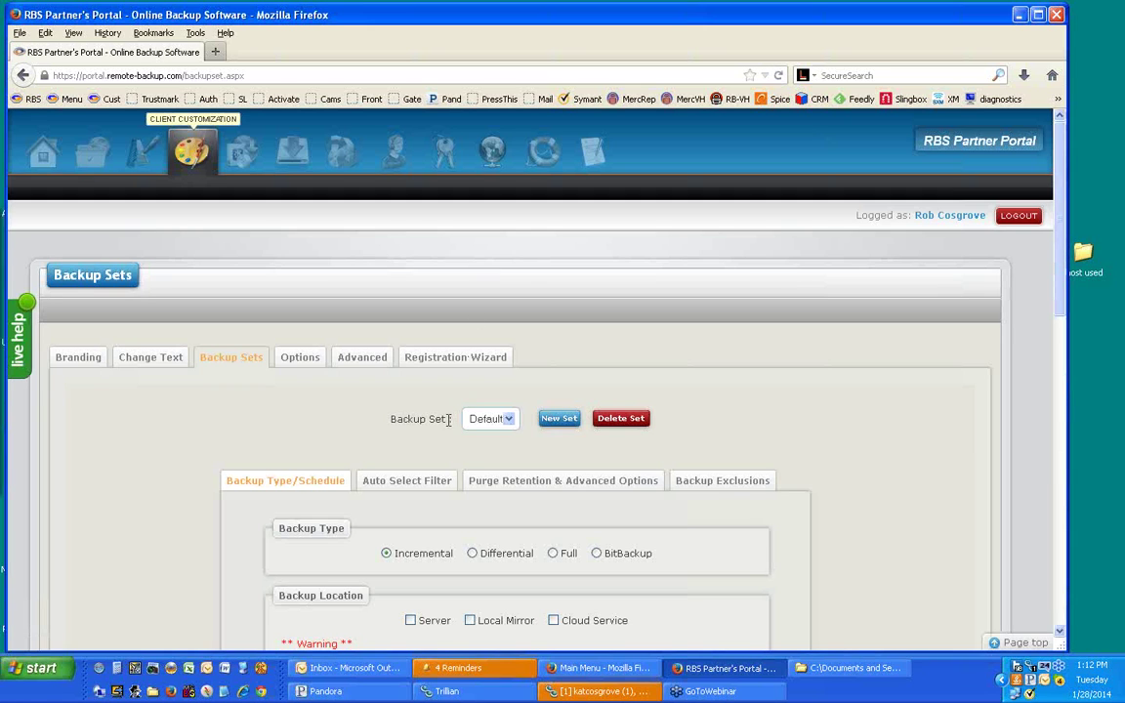
pyautogui.scroll(-2, 452, 433)
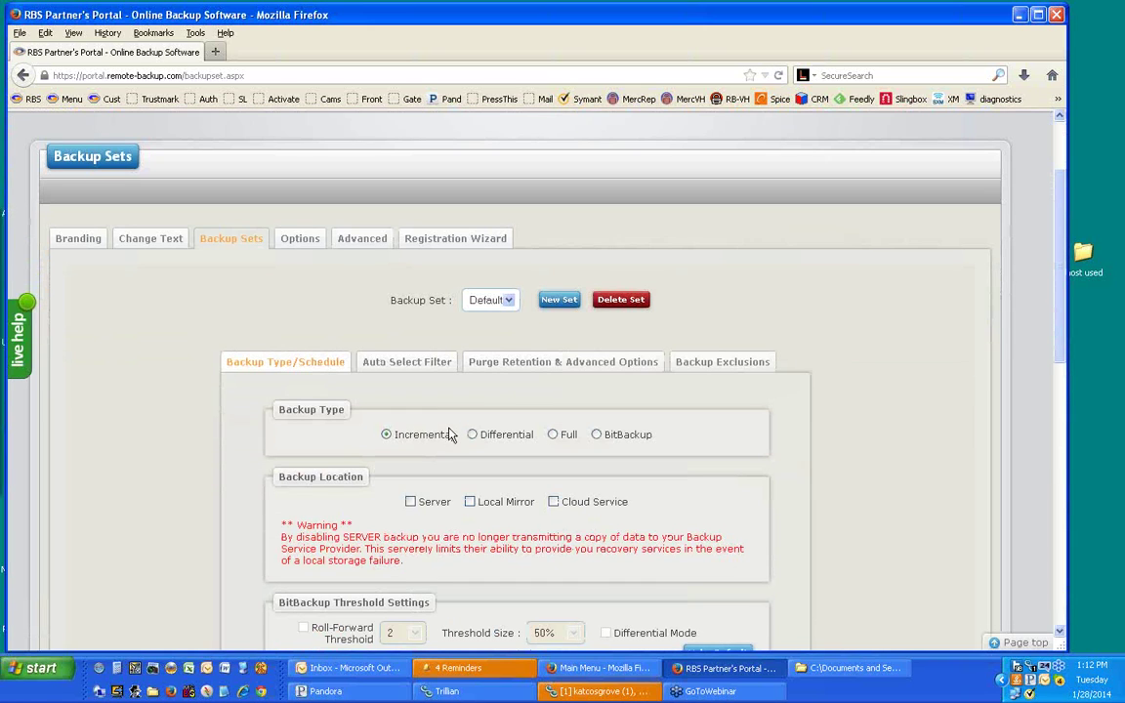
pyautogui.click(414, 504)
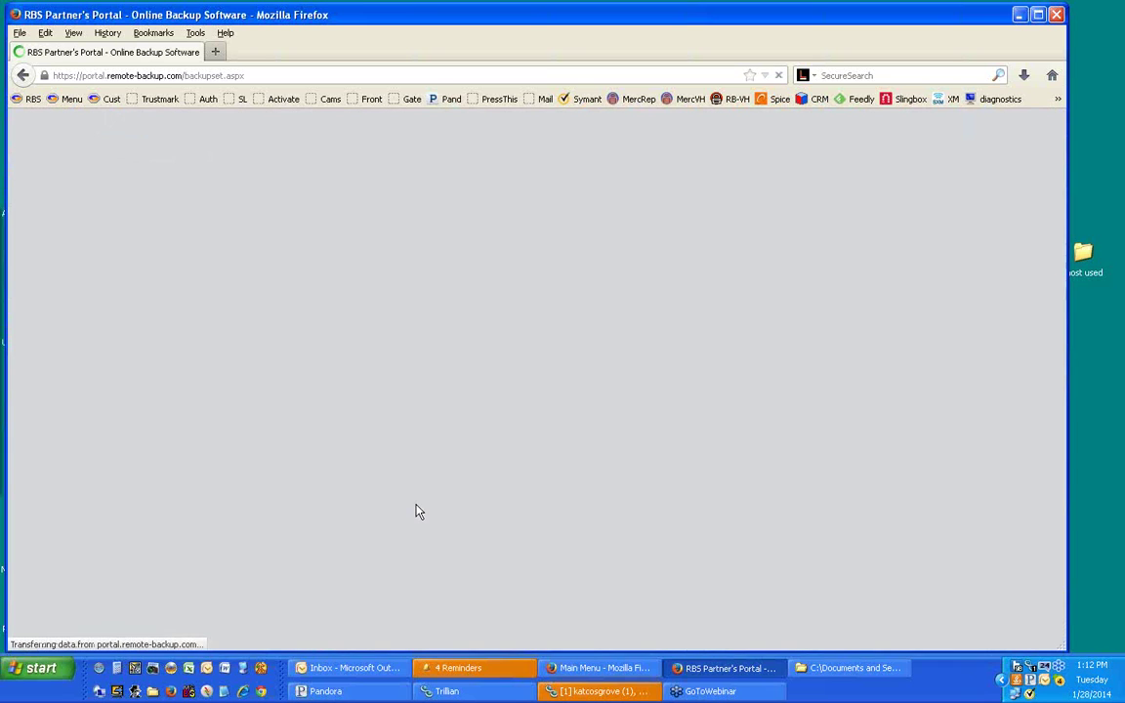
# - Review the Default set's schedule, Windows account information and power management settings
pyautogui.scroll(-7, 468, 533)
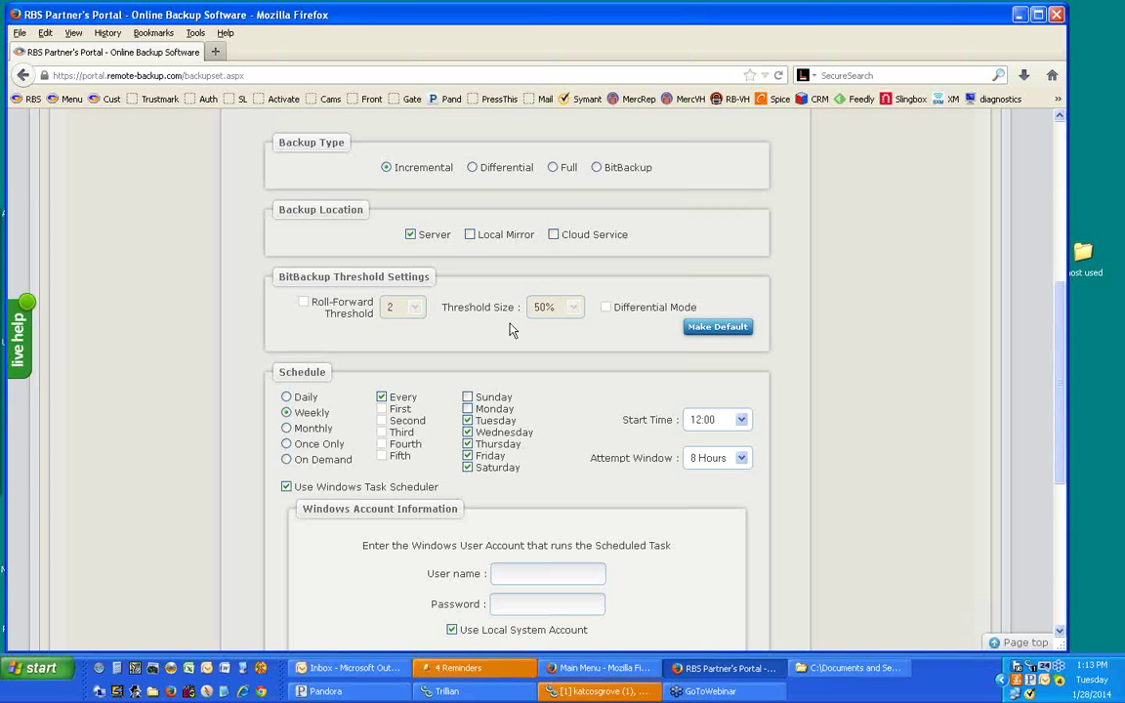
pyautogui.scroll(-5, 794, 428)
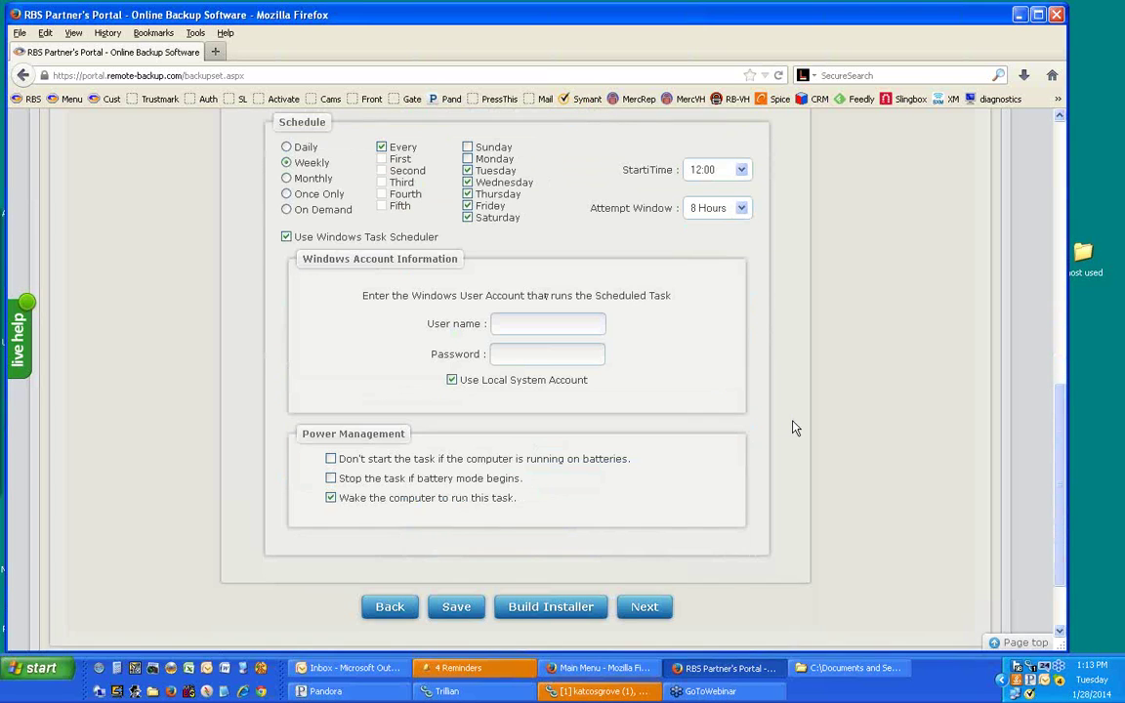
pyautogui.scroll(6, 794, 427)
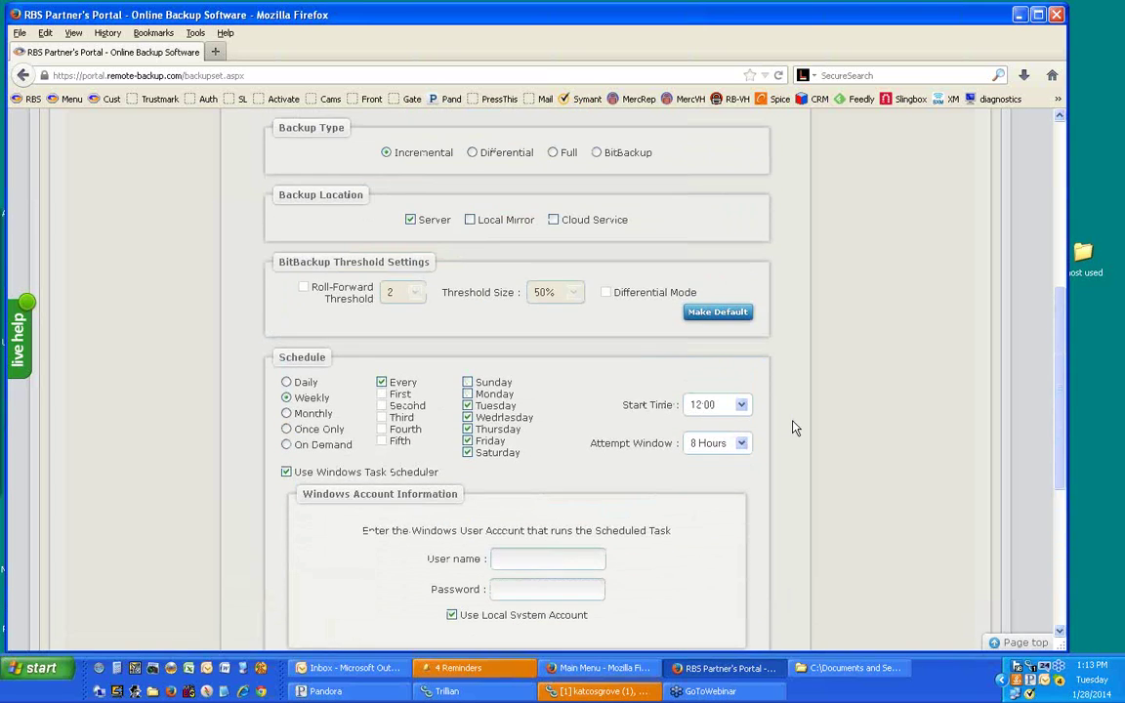
# - Open the Default set's Auto Select Filter and review its include and exclude extension lists and the fields for adding new extensions
pyautogui.click(430, 148)
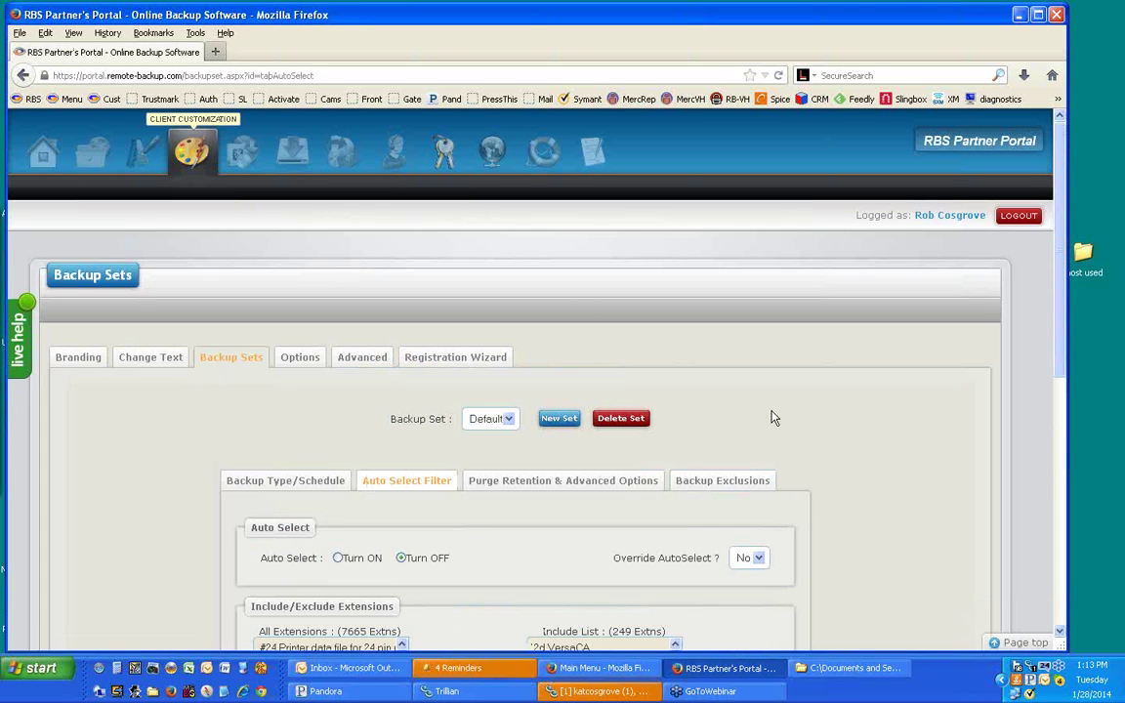
pyautogui.scroll(-2, 772, 418)
pyautogui.scroll(-4, 771, 418)
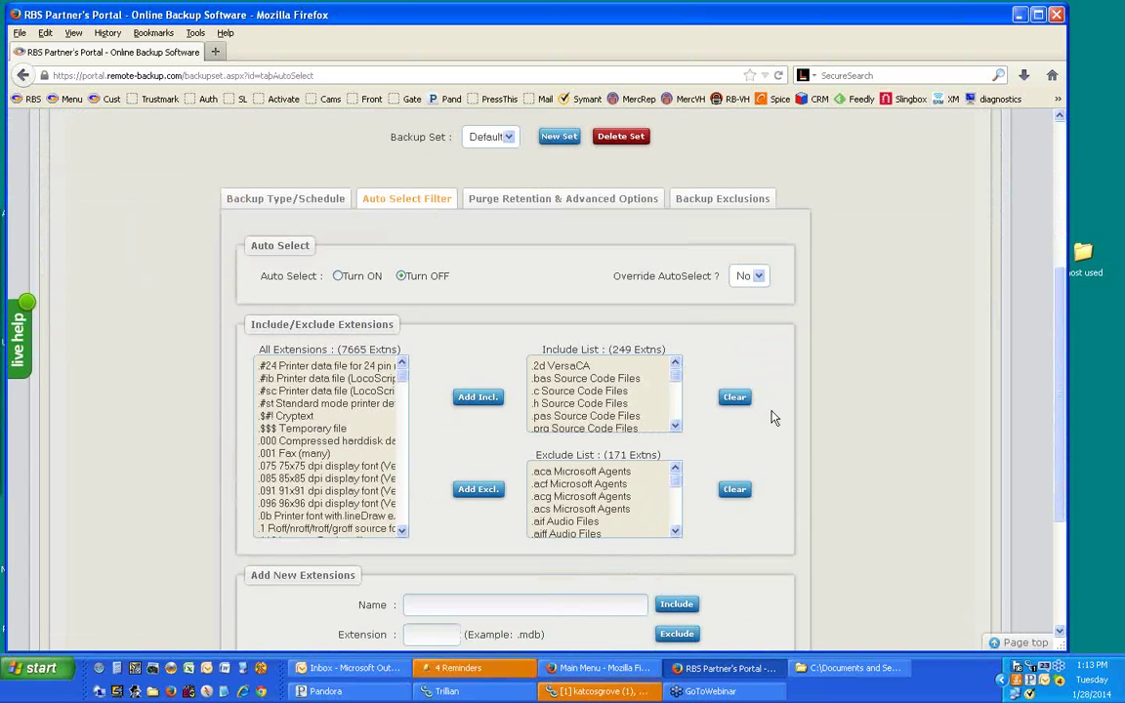
pyautogui.scroll(-2, 771, 418)
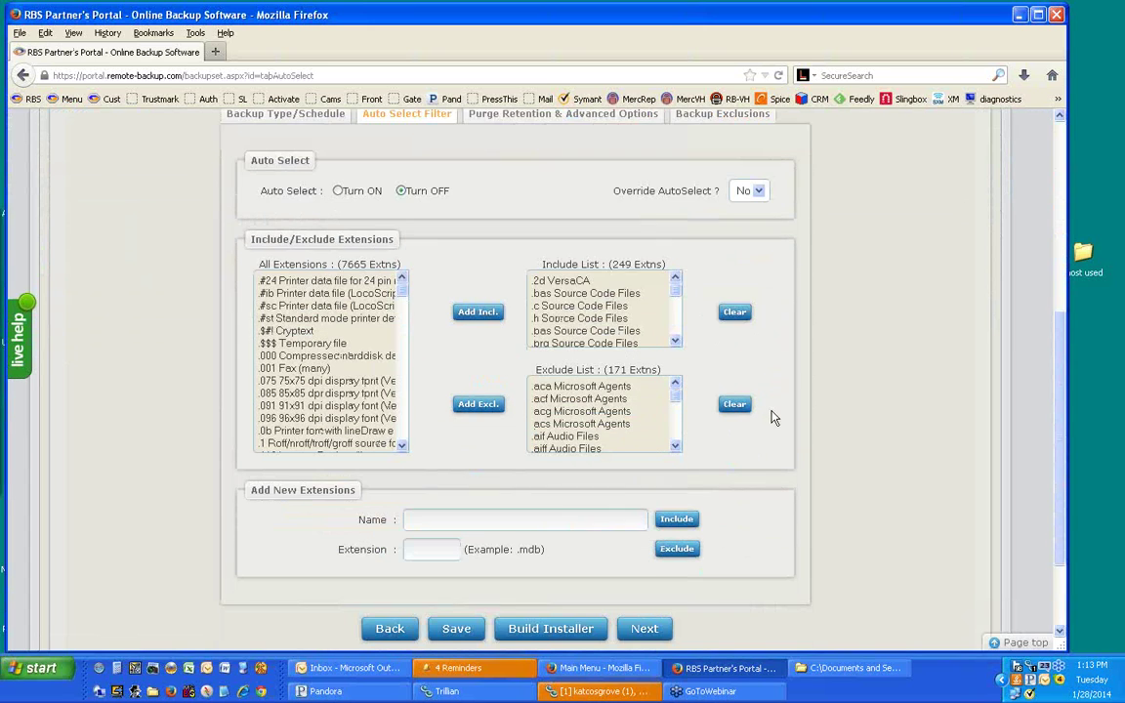
pyautogui.scroll(1, 771, 418)
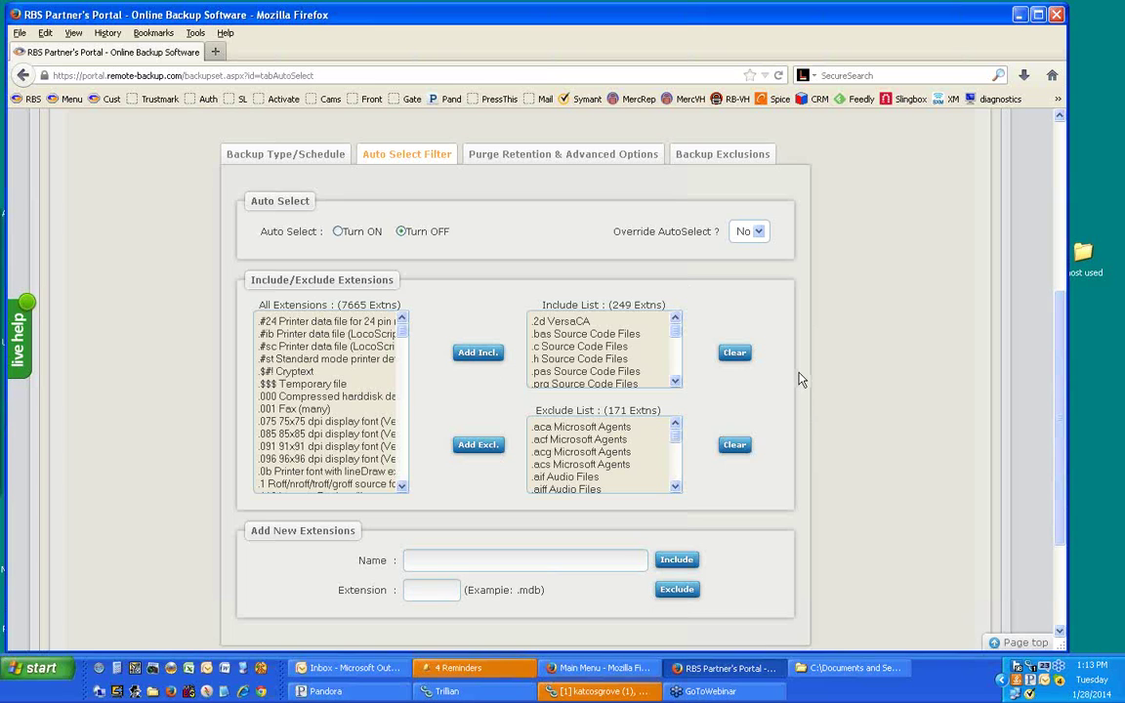
# - Open the Default set's Purge Retention & Advanced Options and review the retention, compression, file selection, session quota and logoff/shutdown settings
pyautogui.click(546, 158)
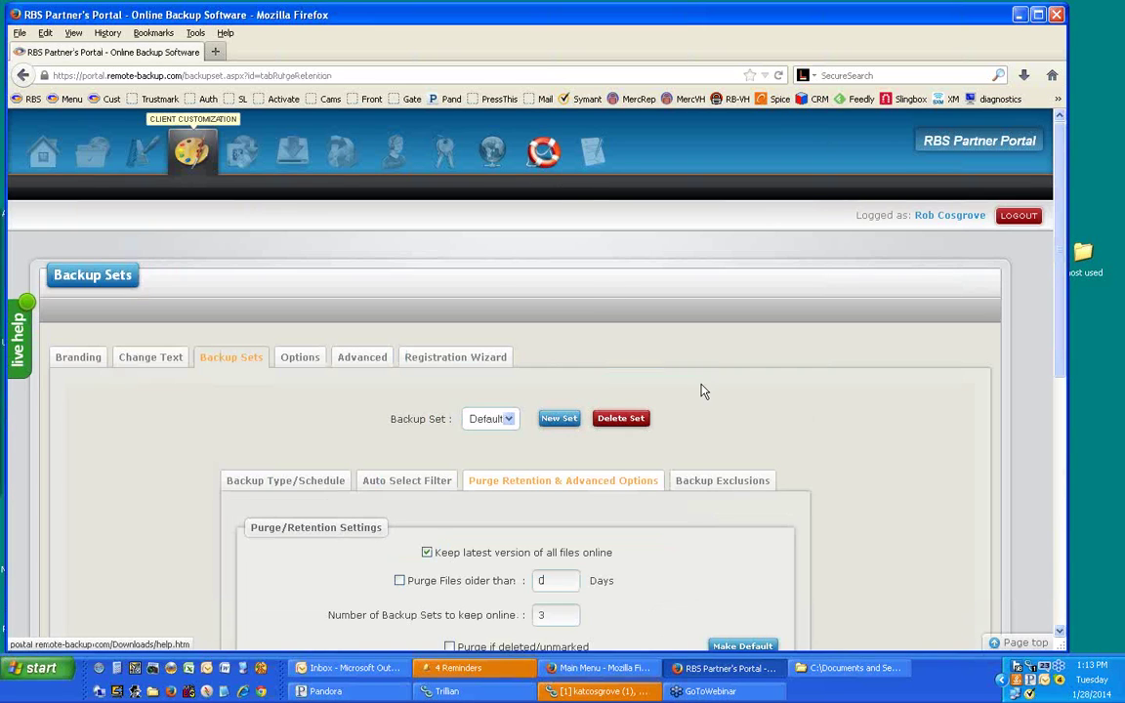
pyautogui.scroll(-5, 801, 473)
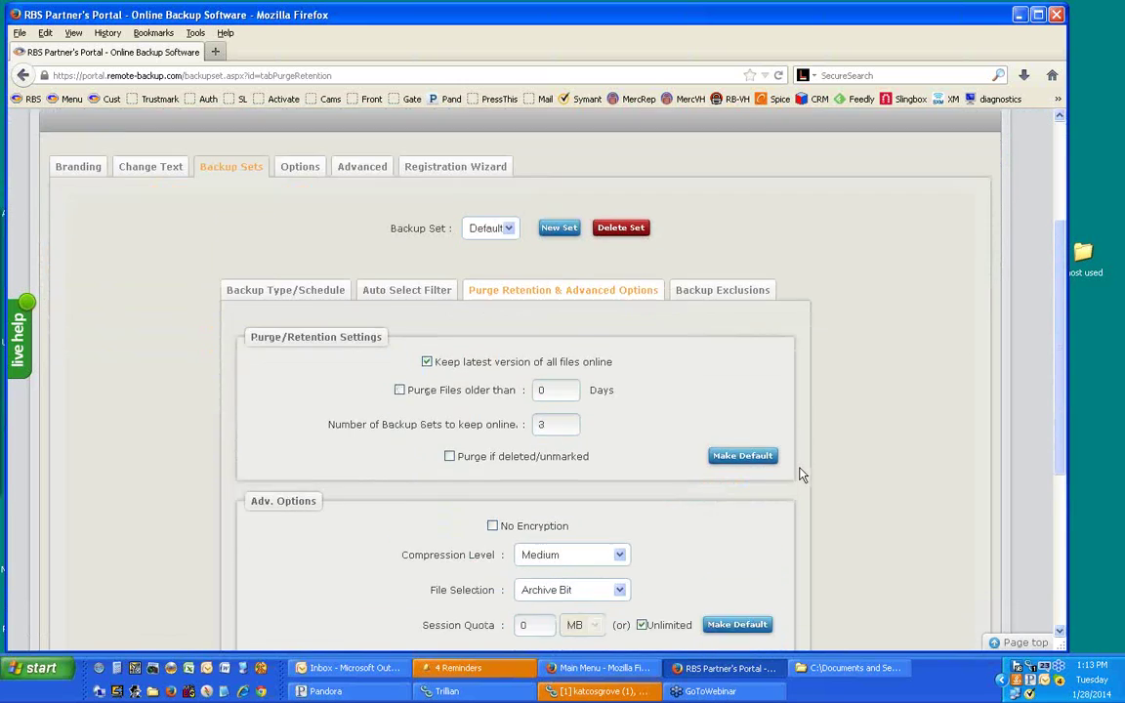
pyautogui.scroll(-2, 800, 474)
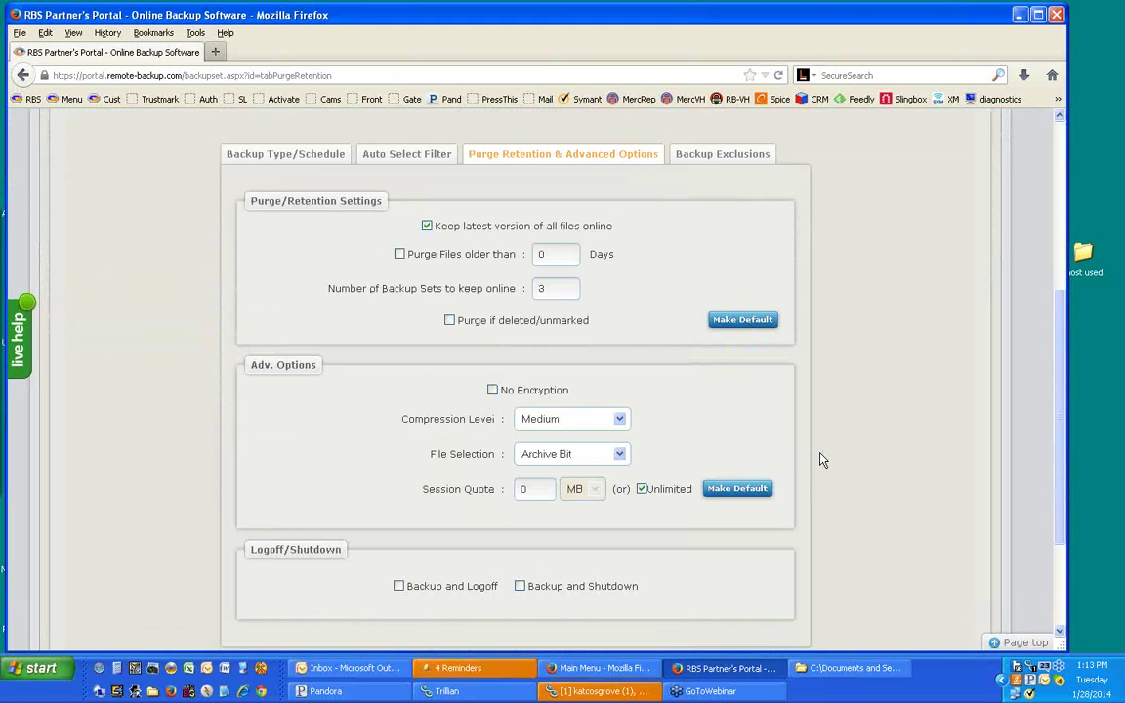
pyautogui.scroll(-1, 823, 460)
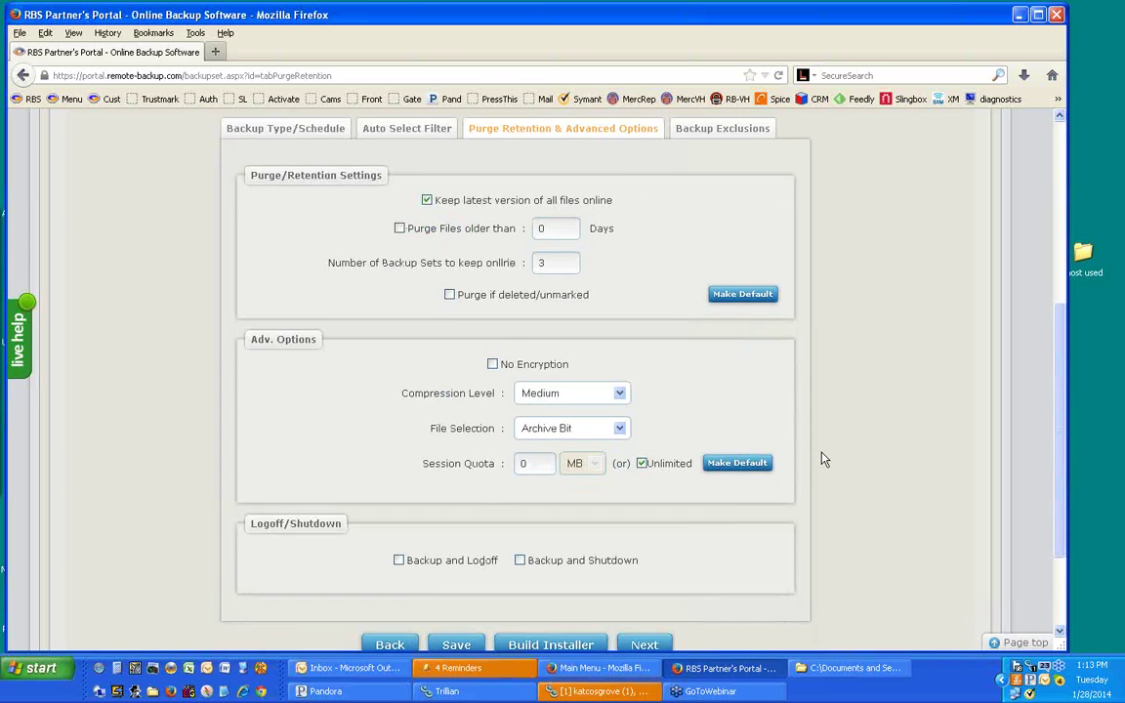
pyautogui.scroll(1, 823, 459)
pyautogui.scroll(-1, 823, 459)
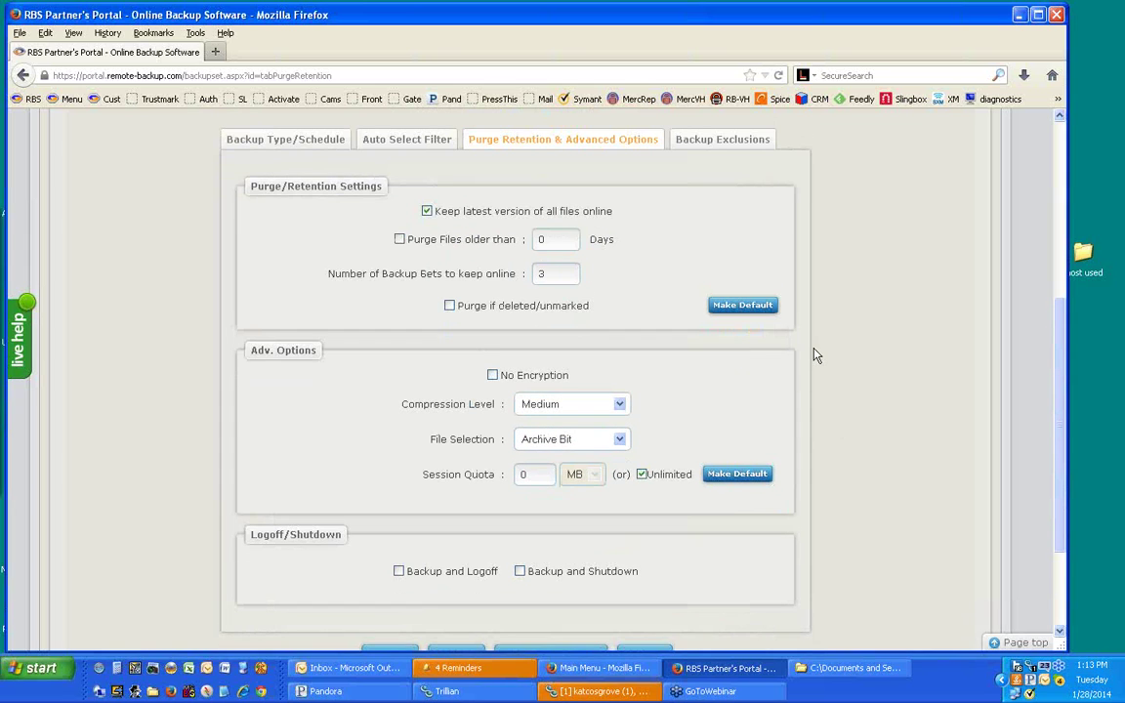
# - Open the Default set's Backup Exclusions and review the wildcard file, wildcard folder and virtual folder exclusions
pyautogui.click(727, 143)
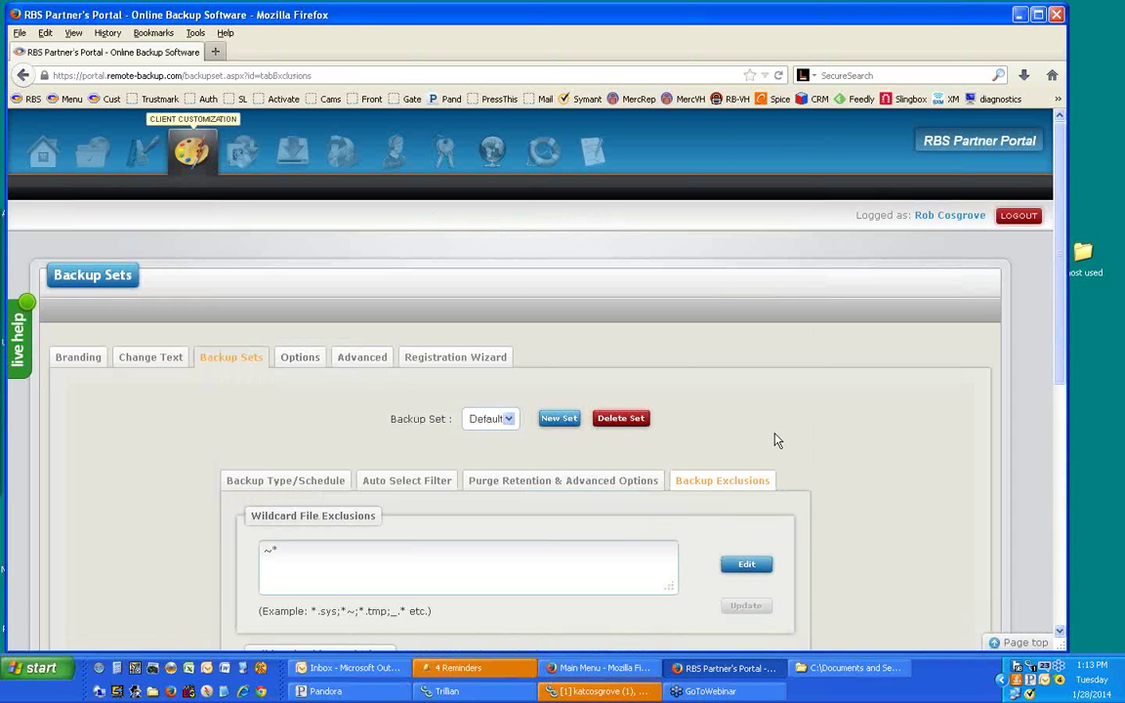
pyautogui.scroll(-5, 837, 488)
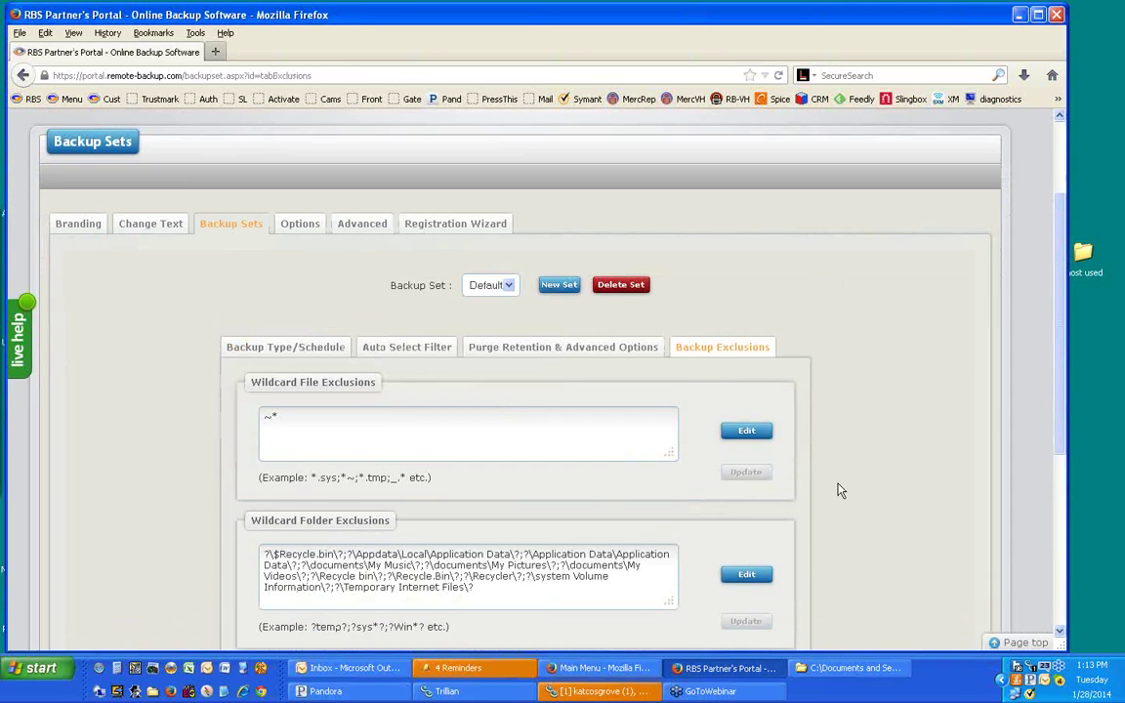
pyautogui.scroll(-1, 837, 488)
pyautogui.scroll(-1, 837, 488)
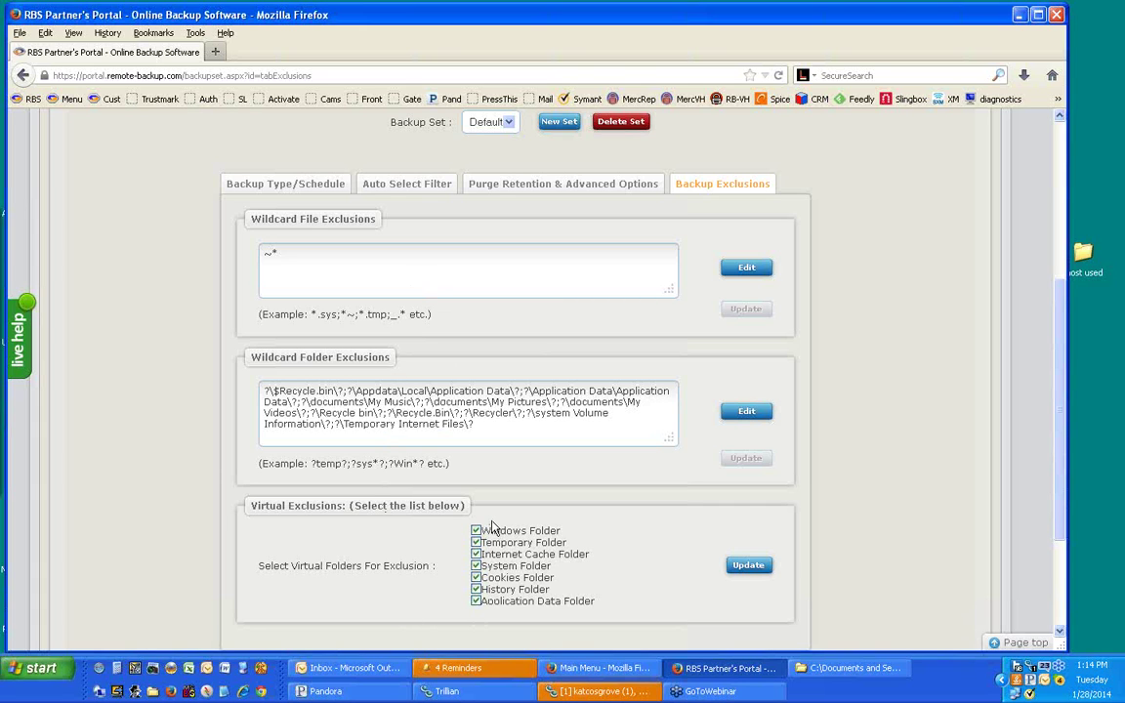
pyautogui.scroll(-2, 492, 527)
pyautogui.scroll(4, 491, 527)
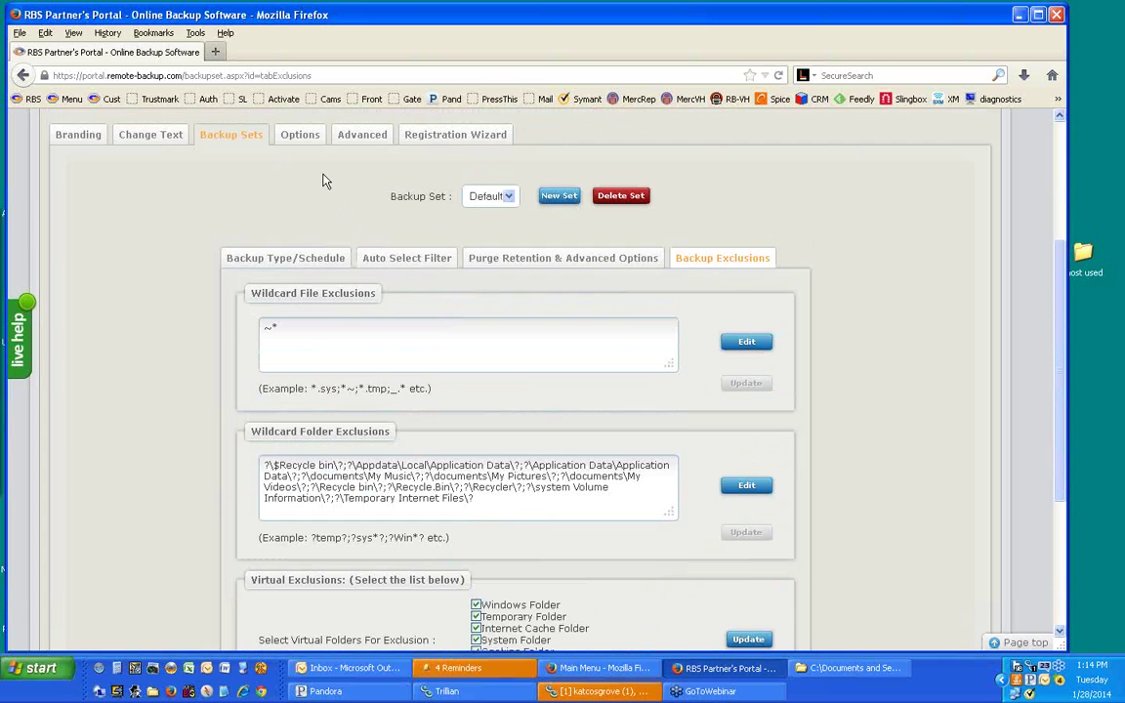
# - Open the client Options settings and review the Server Settings from the server address through the backup paths to the encryption method
pyautogui.click(303, 139)
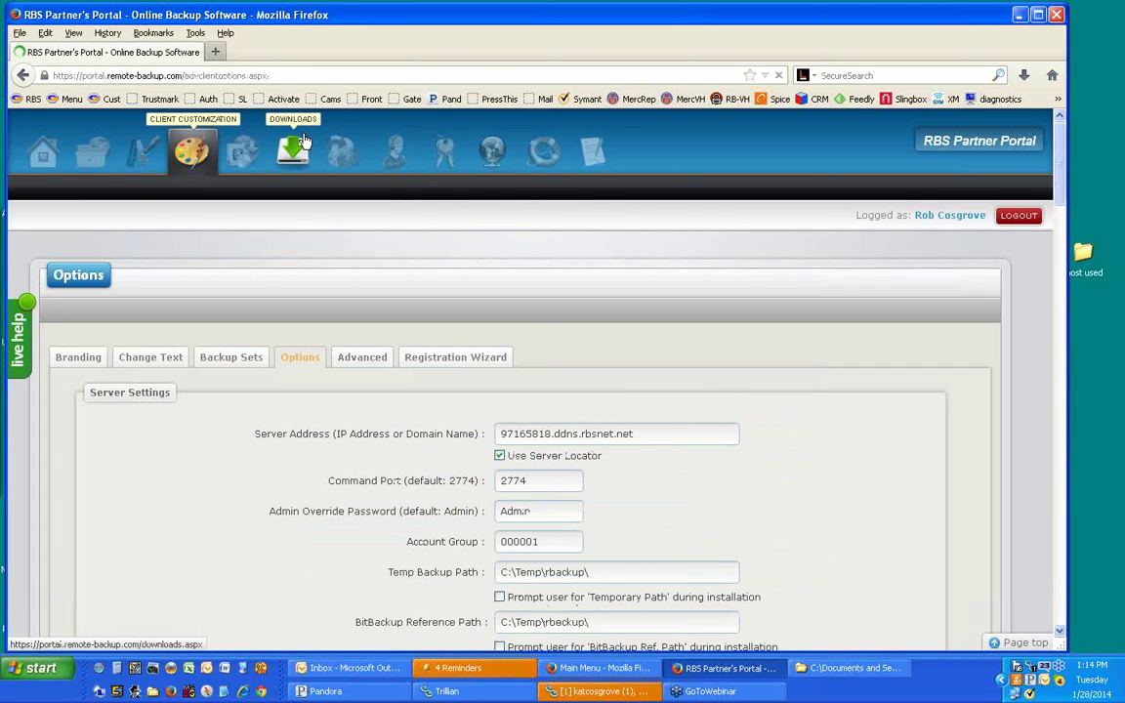
pyautogui.scroll(-3, 355, 530)
pyautogui.scroll(1, 354, 531)
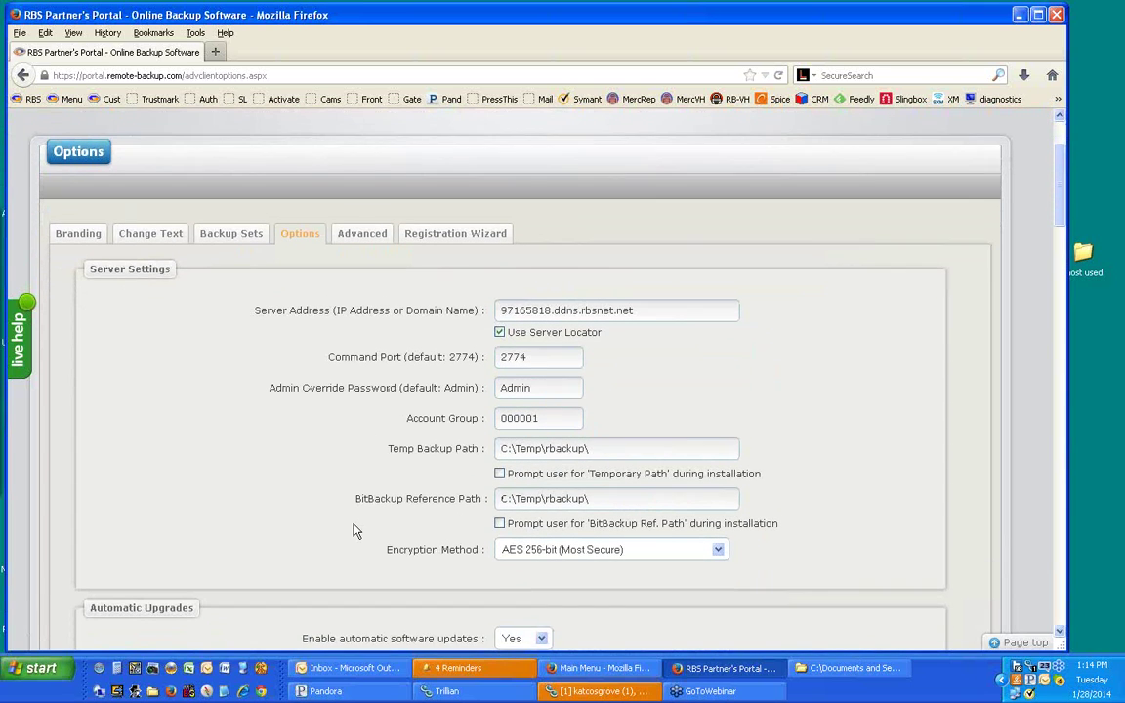
pyautogui.scroll(-1, 355, 530)
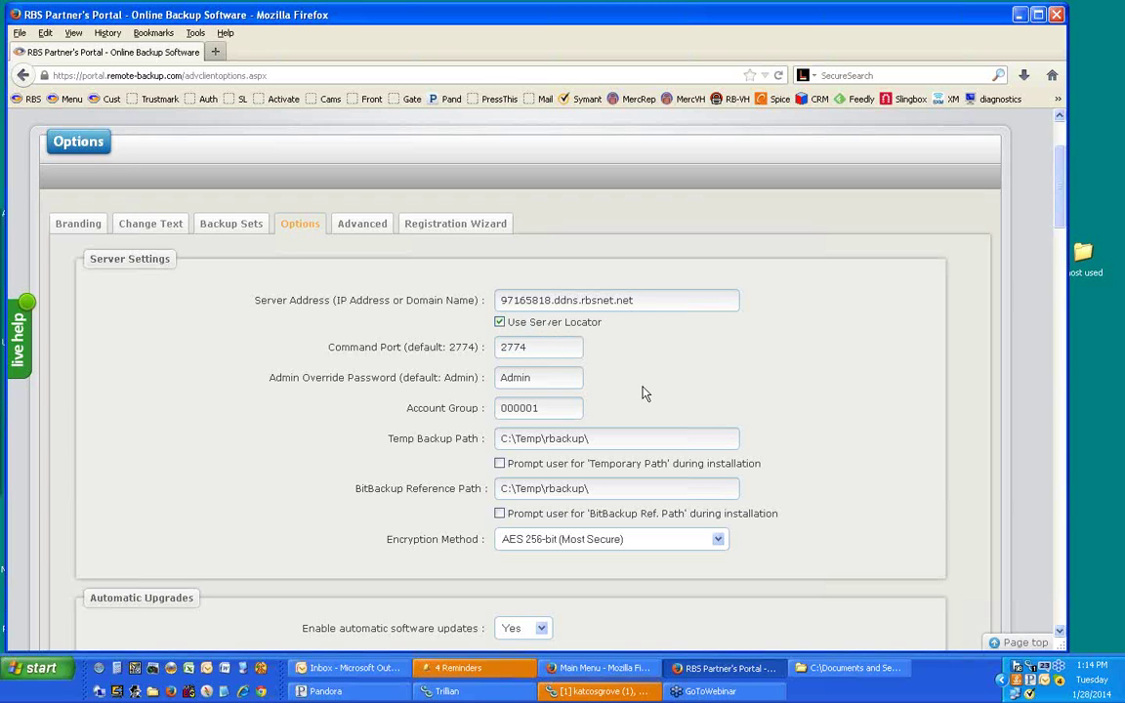
pyautogui.scroll(-1, 845, 439)
pyautogui.scroll(-2, 846, 438)
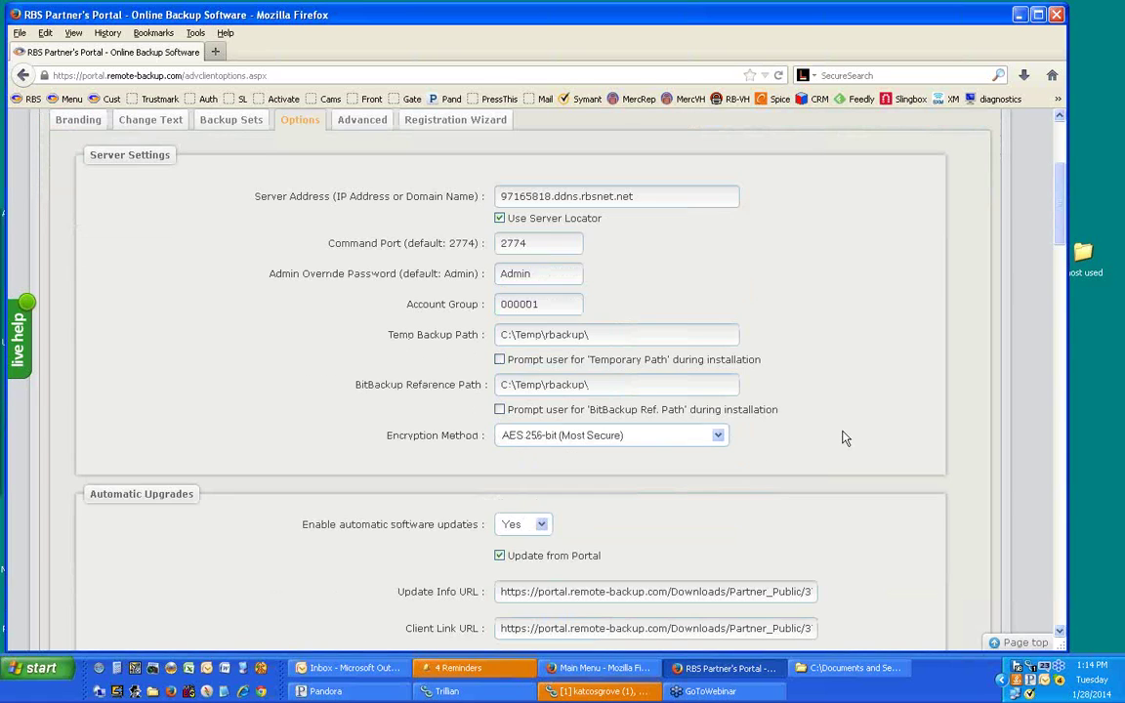
# - Review the Automatic Upgrades, Windows event logging and Digitally Sign EXE options
pyautogui.scroll(-7, 1063, 280)
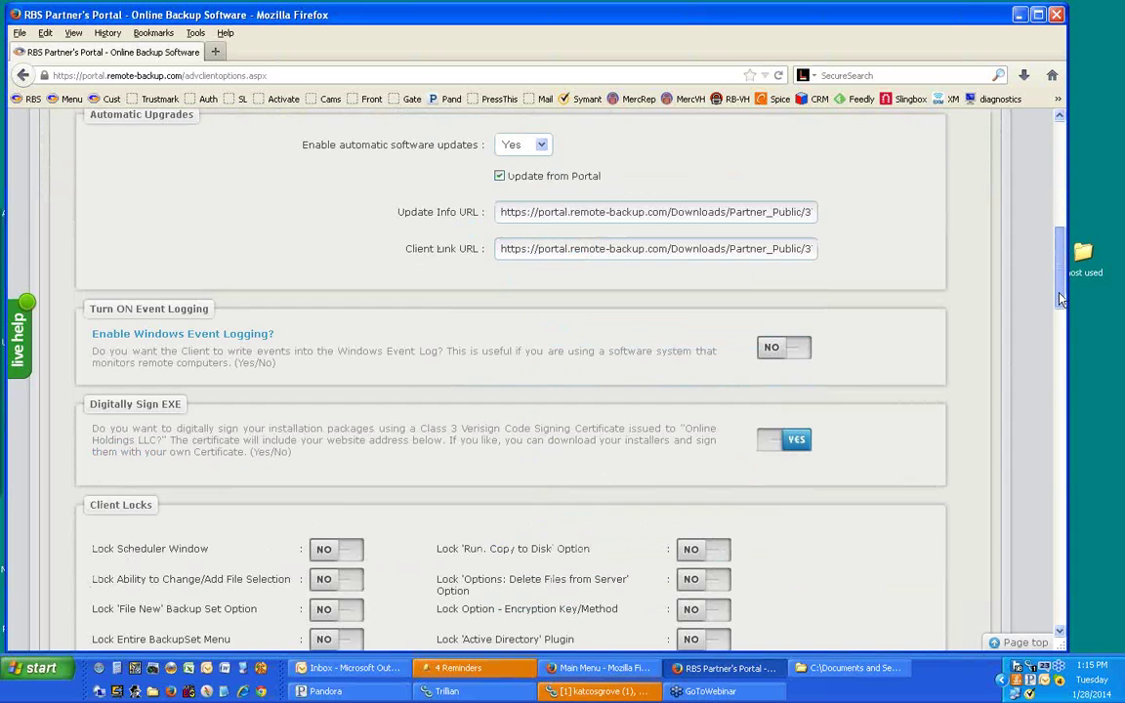
pyautogui.scroll(3, 1064, 272)
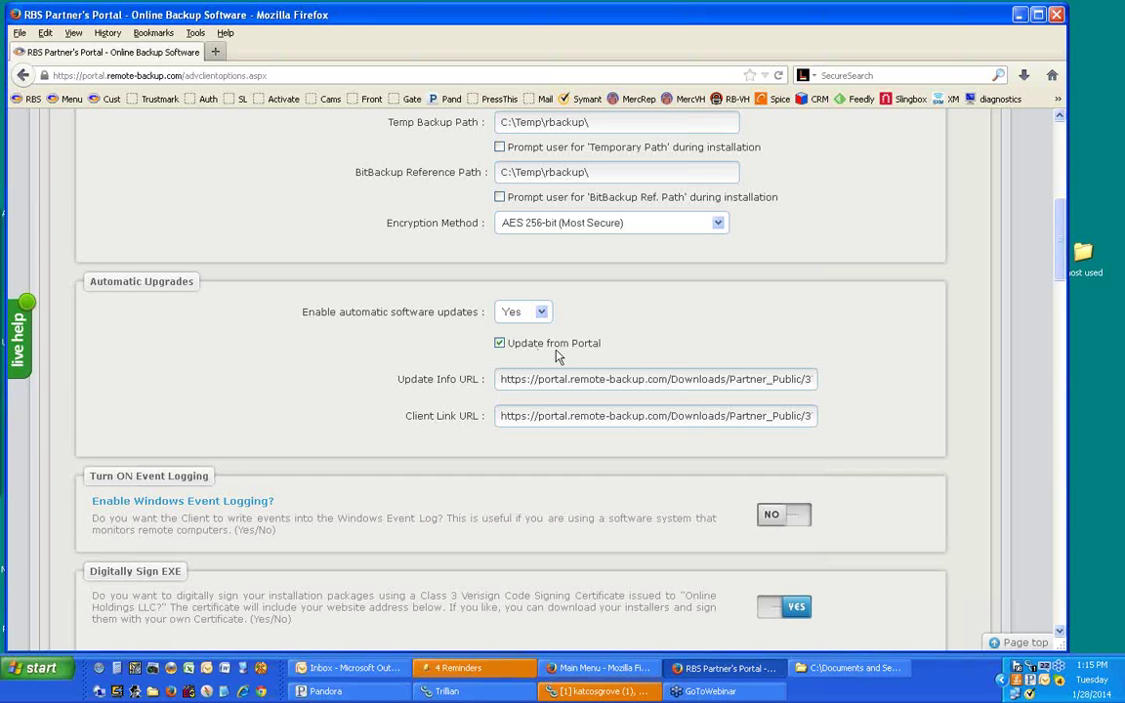
pyautogui.scroll(-3, 598, 422)
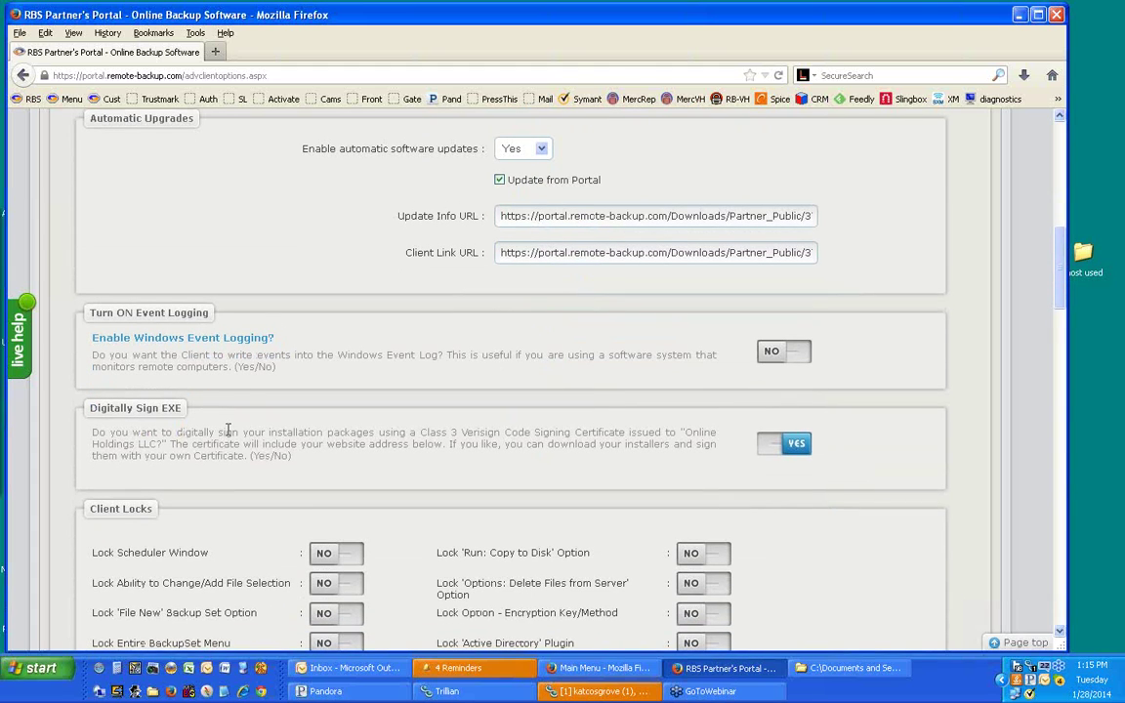
pyautogui.scroll(-1, 387, 461)
pyautogui.scroll(-1, 388, 460)
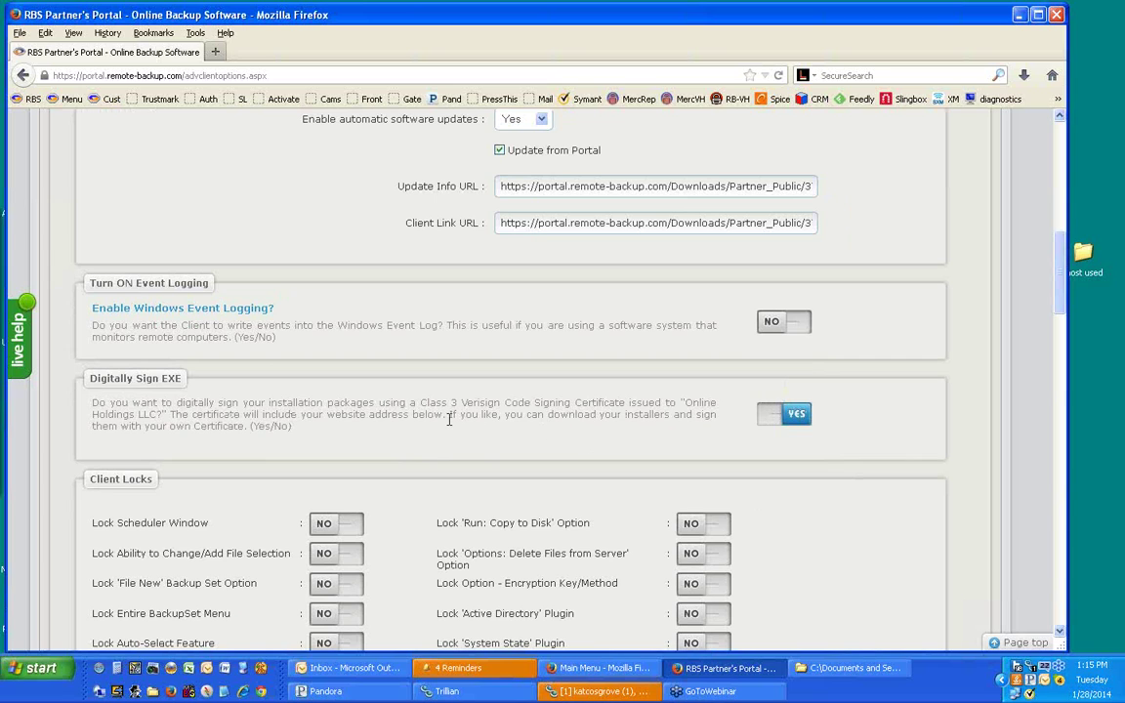
pyautogui.scroll(-1, 449, 420)
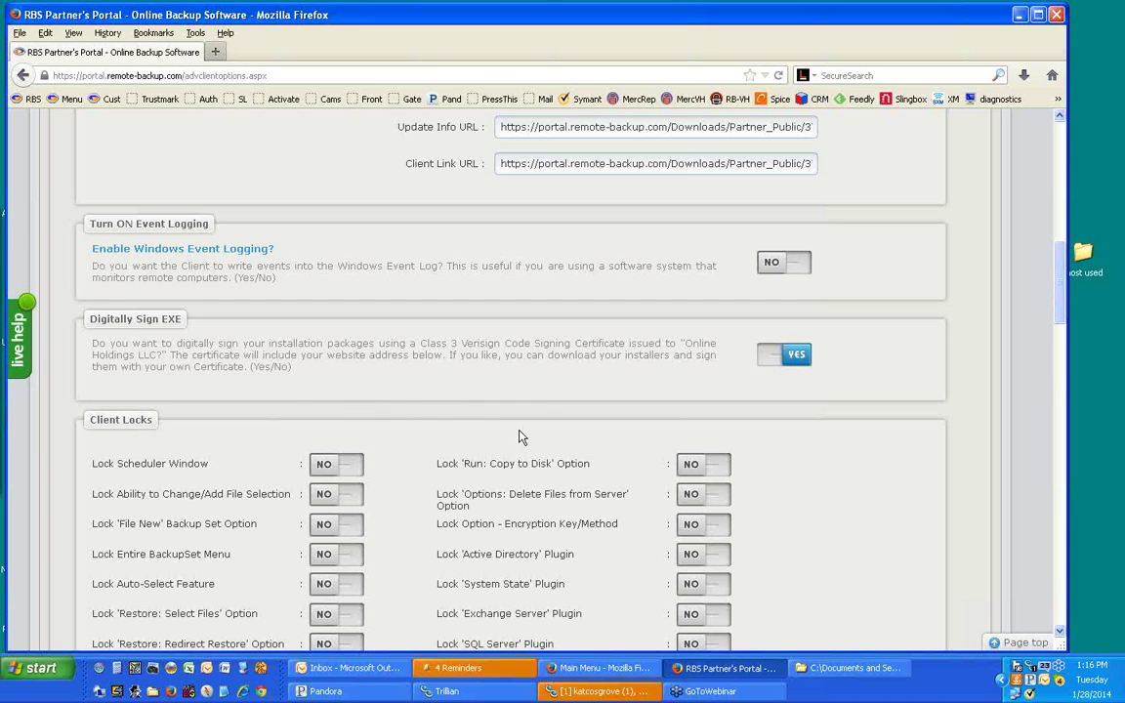
# - Review the Client Locks and the first Advanced Options for the installer's shortcuts and screens
pyautogui.scroll(-3, 535, 455)
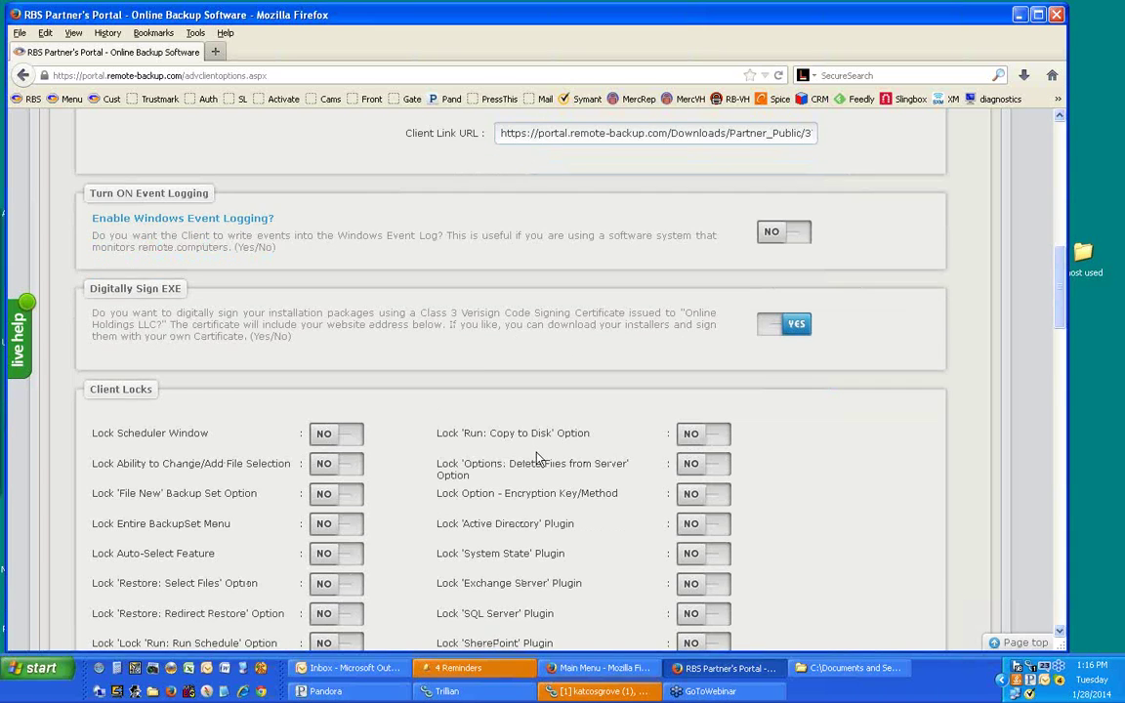
pyautogui.scroll(-2, 536, 459)
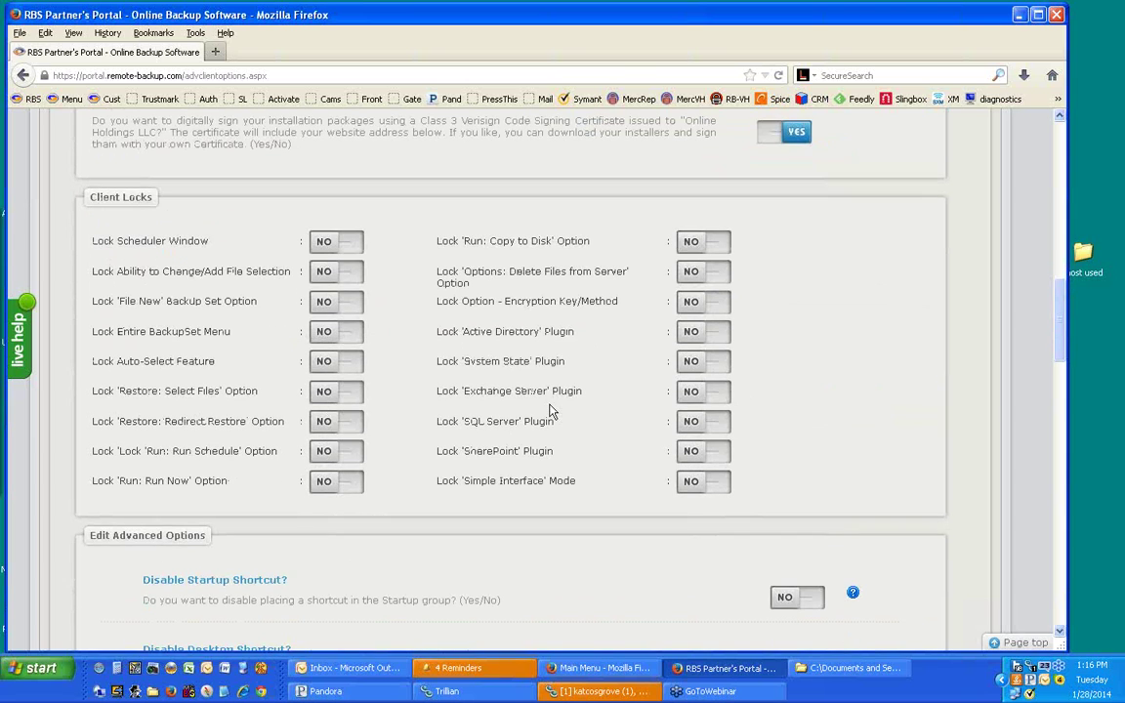
pyautogui.scroll(-6, 550, 410)
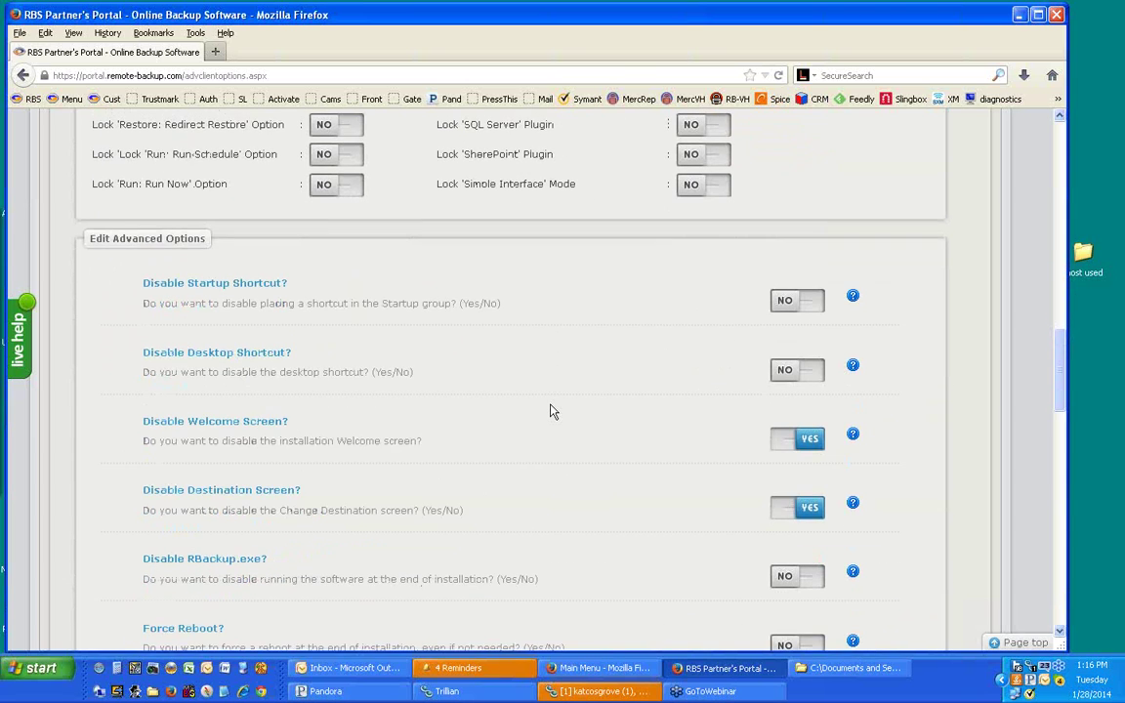
pyautogui.scroll(-1, 550, 411)
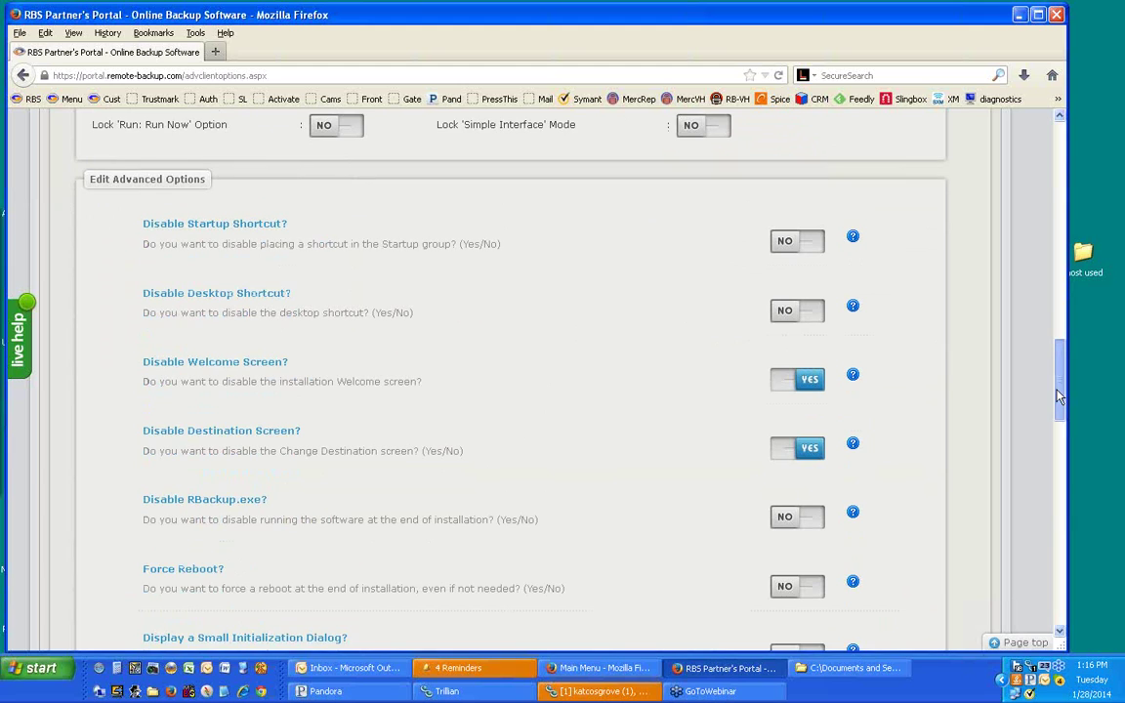
# - Review the remaining Advanced Options through to the batch file fields, and highlight the description of the Pause button option
pyautogui.scroll(-1, 1070, 520)
pyautogui.scroll(-10, 1069, 520)
pyautogui.scroll(1, 1071, 525)
pyautogui.scroll(-9, 1074, 528)
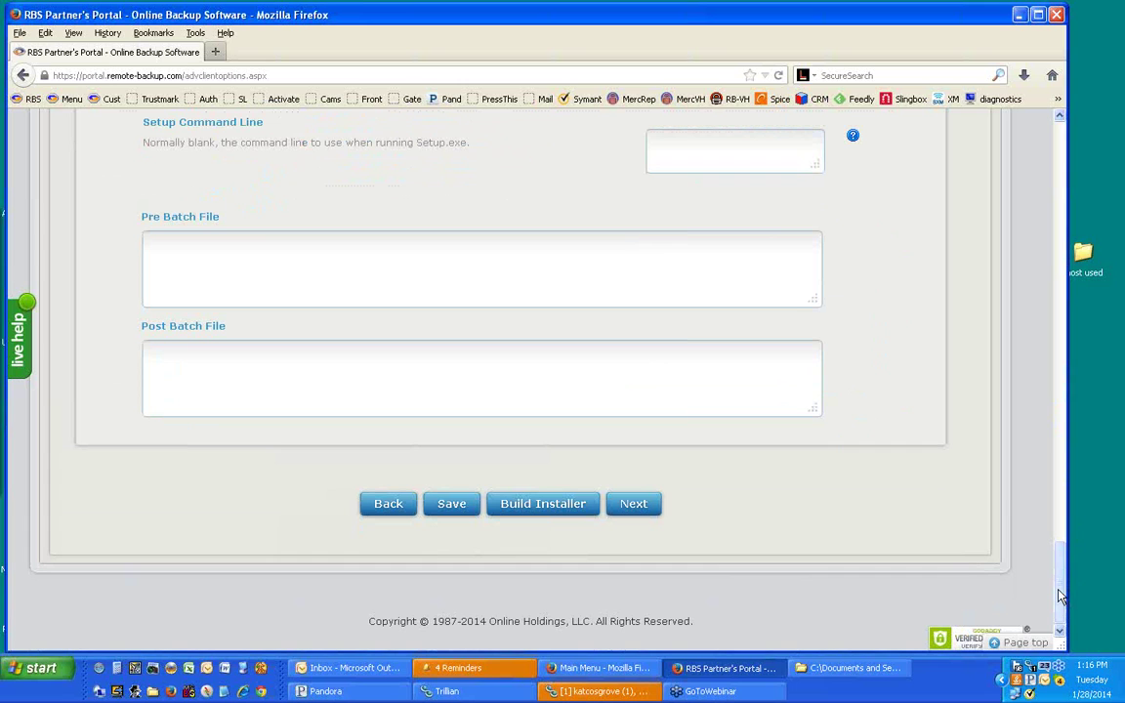
pyautogui.moveTo(1059, 594); pyautogui.dragTo(1058, 501)
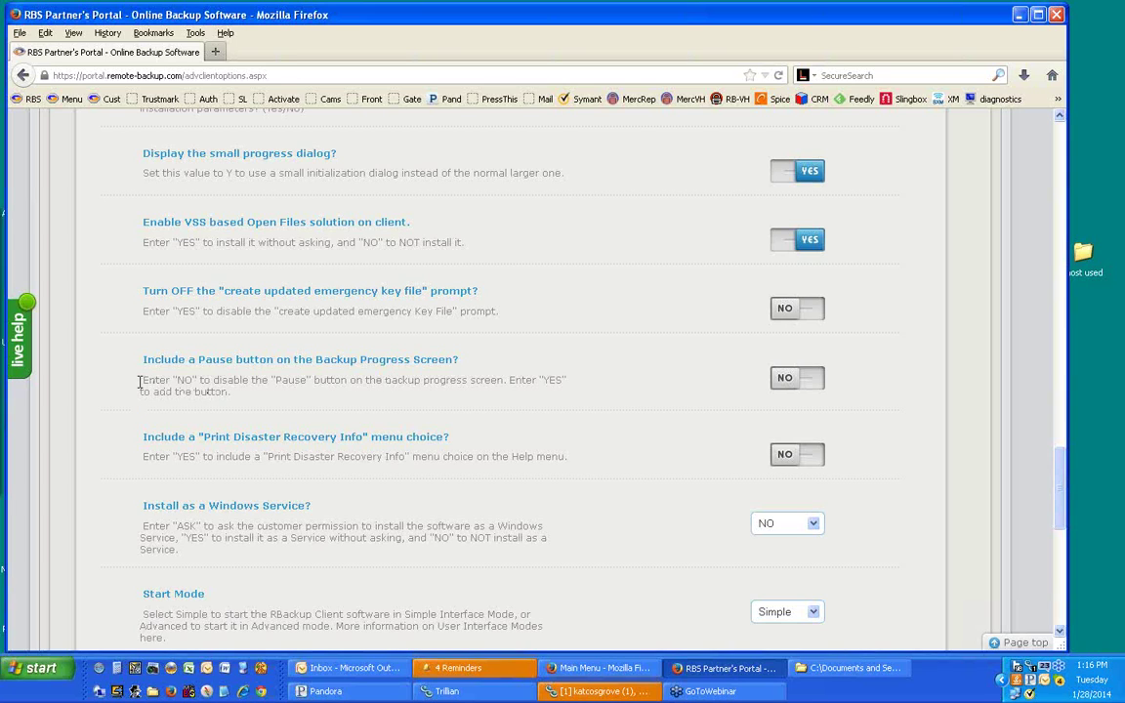
pyautogui.moveTo(140, 381); pyautogui.dragTo(276, 394)
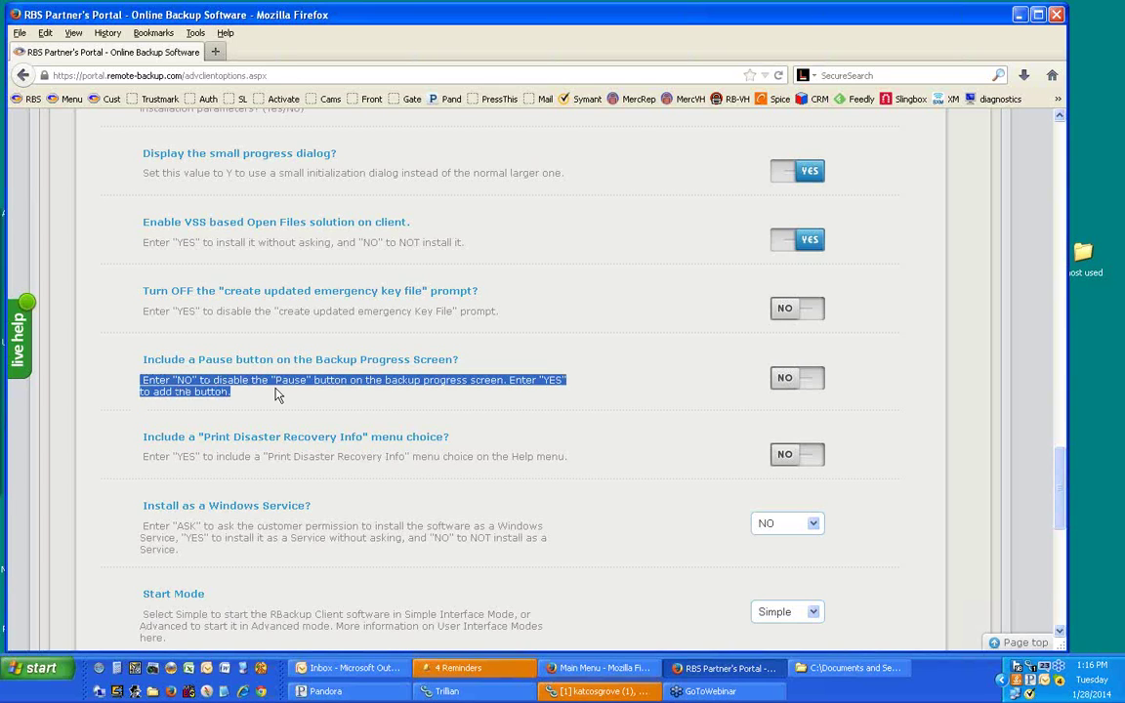
# - Clear the text highlight, return to the start of the Options page, and open the Backup Sets settings to review the default set's backup type
pyautogui.click(425, 422)
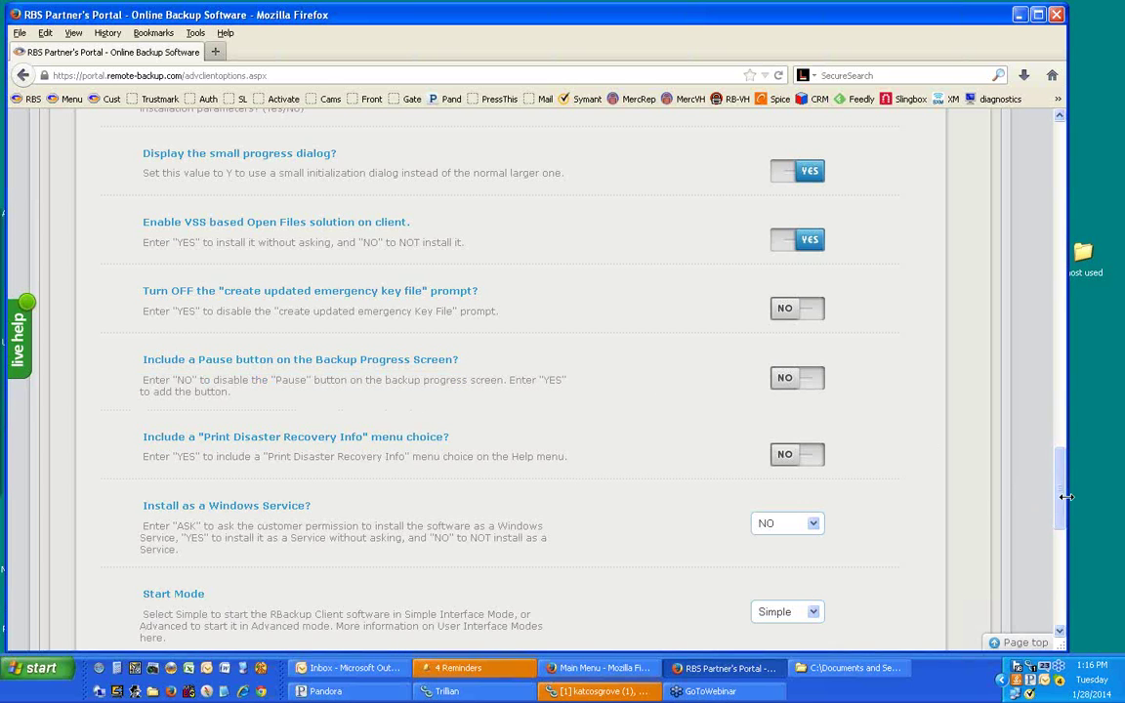
pyautogui.moveTo(1066, 497); pyautogui.dragTo(1047, 108)
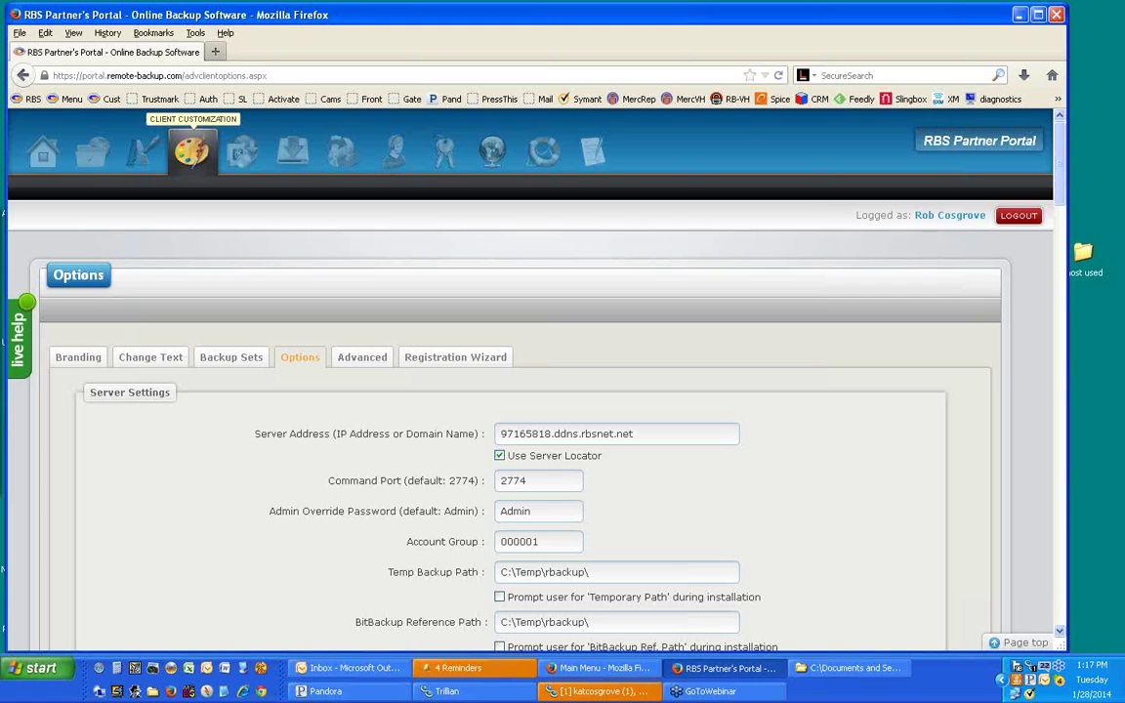
pyautogui.click(247, 361)
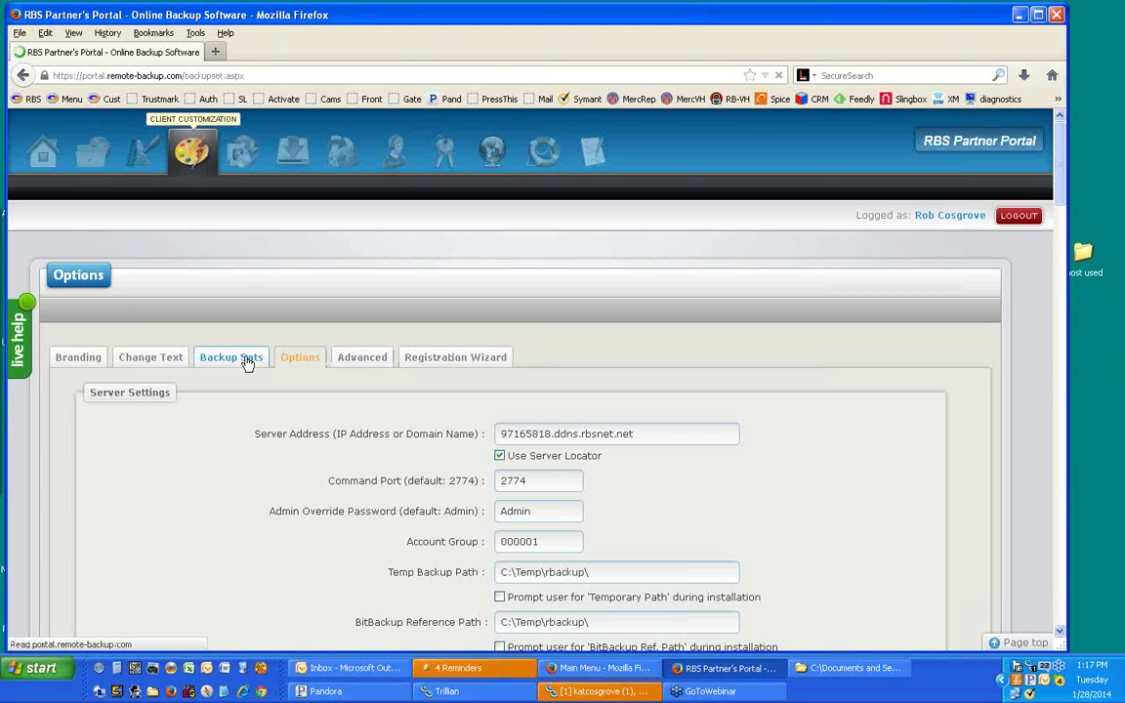
pyautogui.scroll(-2, 390, 519)
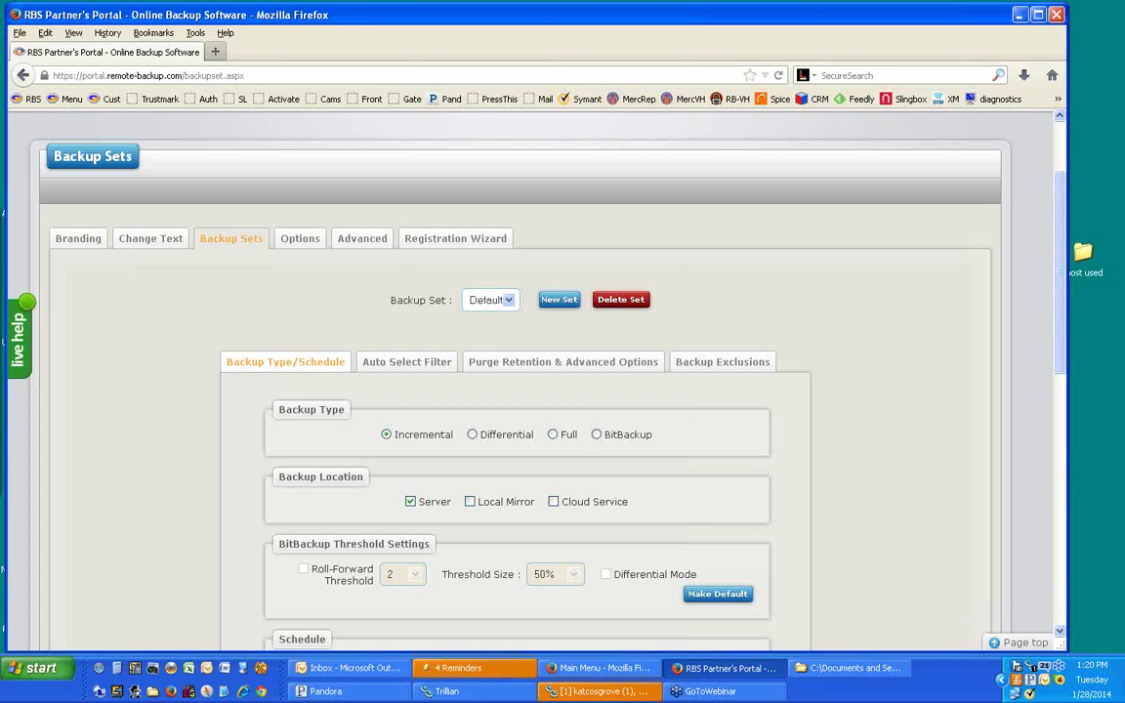
# - Reopen the client Options settings and highlight the server address to examine it together with the Server Locator option
pyautogui.click(362, 241)
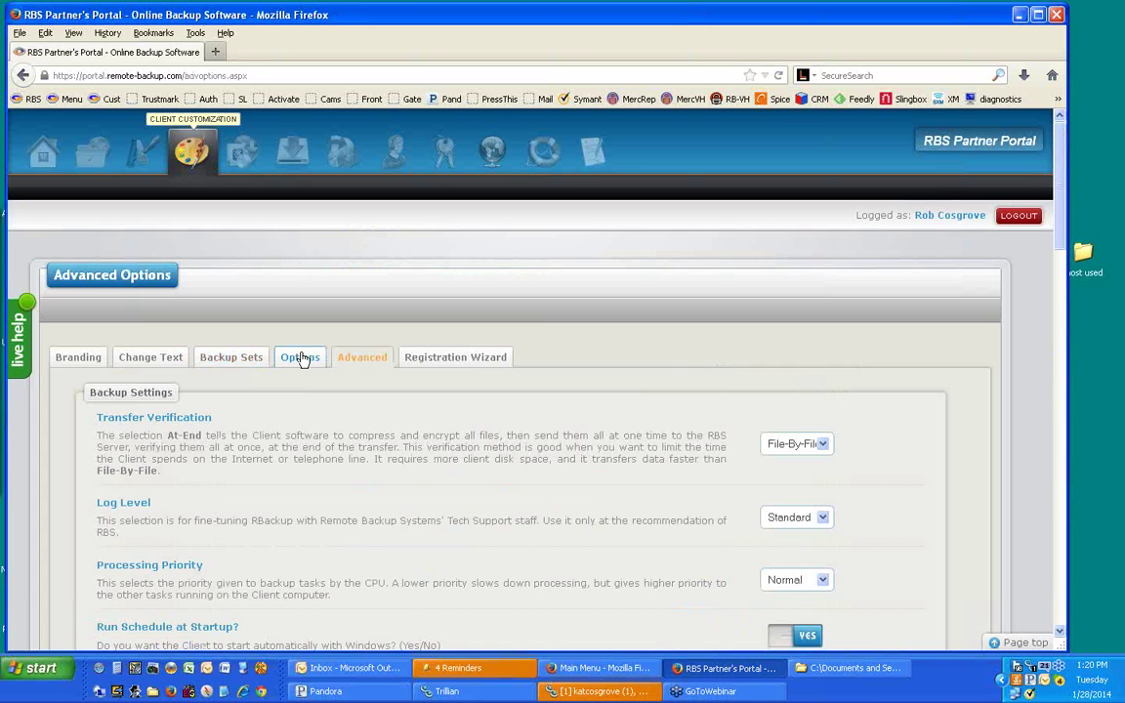
pyautogui.click(301, 358)
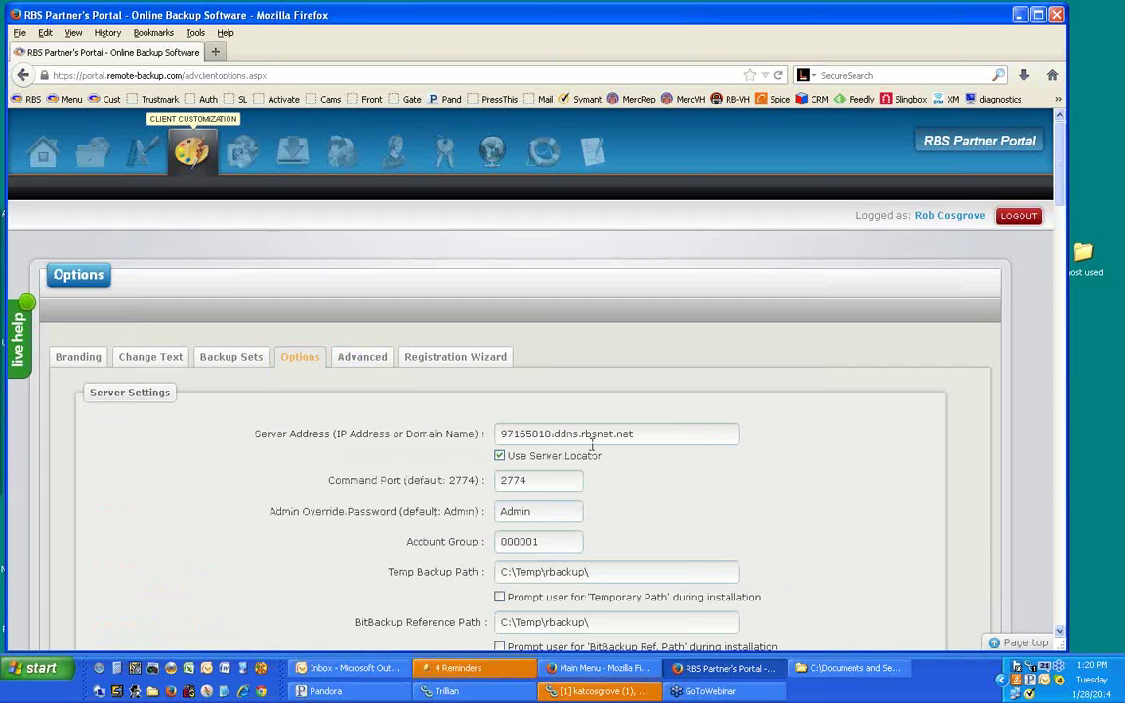
pyautogui.moveTo(630, 433); pyautogui.dragTo(500, 434)
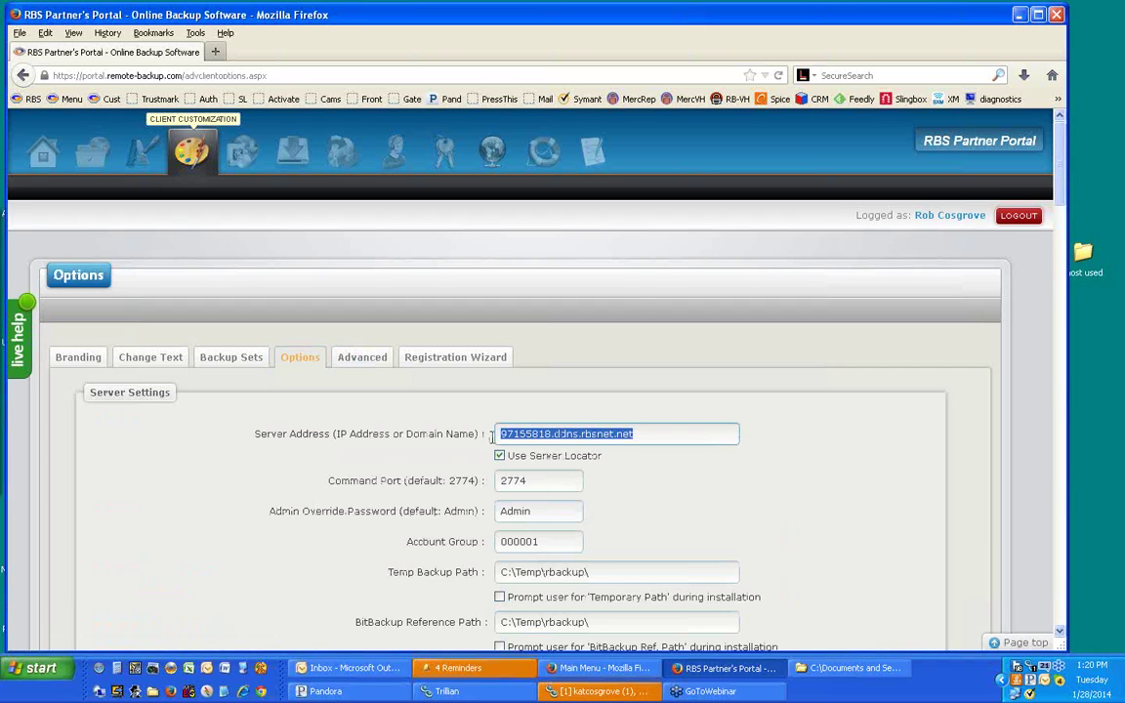
pyautogui.click(631, 478)
pyautogui.scroll(-1, 630, 478)
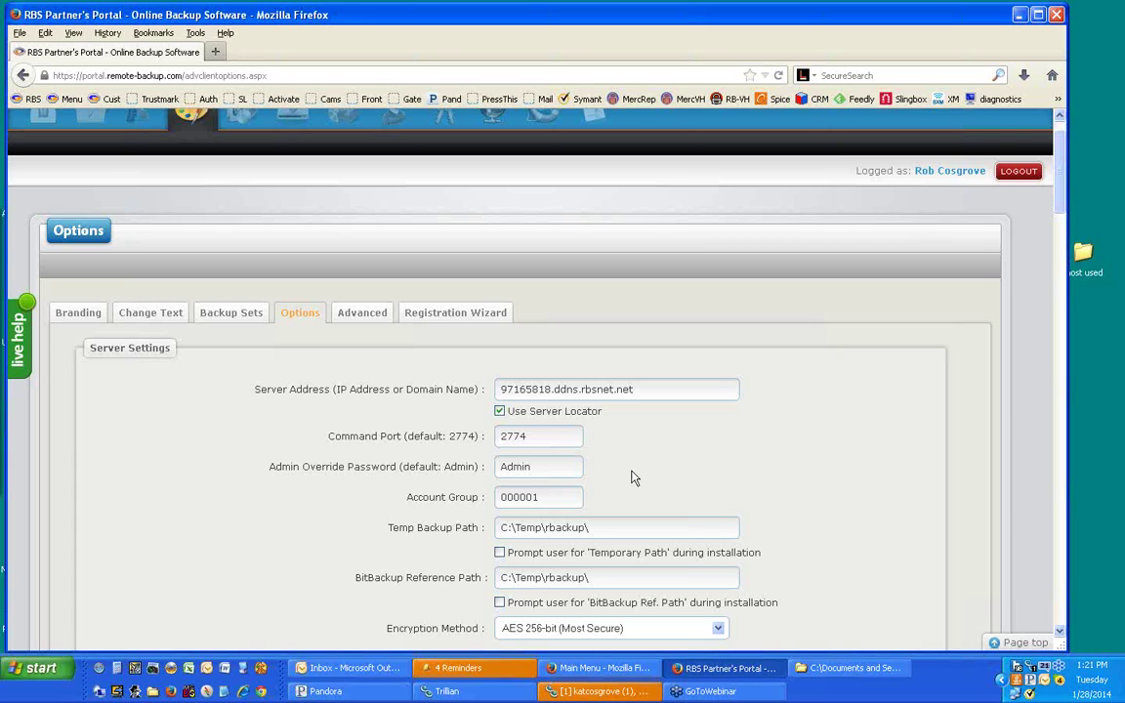
pyautogui.moveTo(638, 390); pyautogui.dragTo(464, 384)
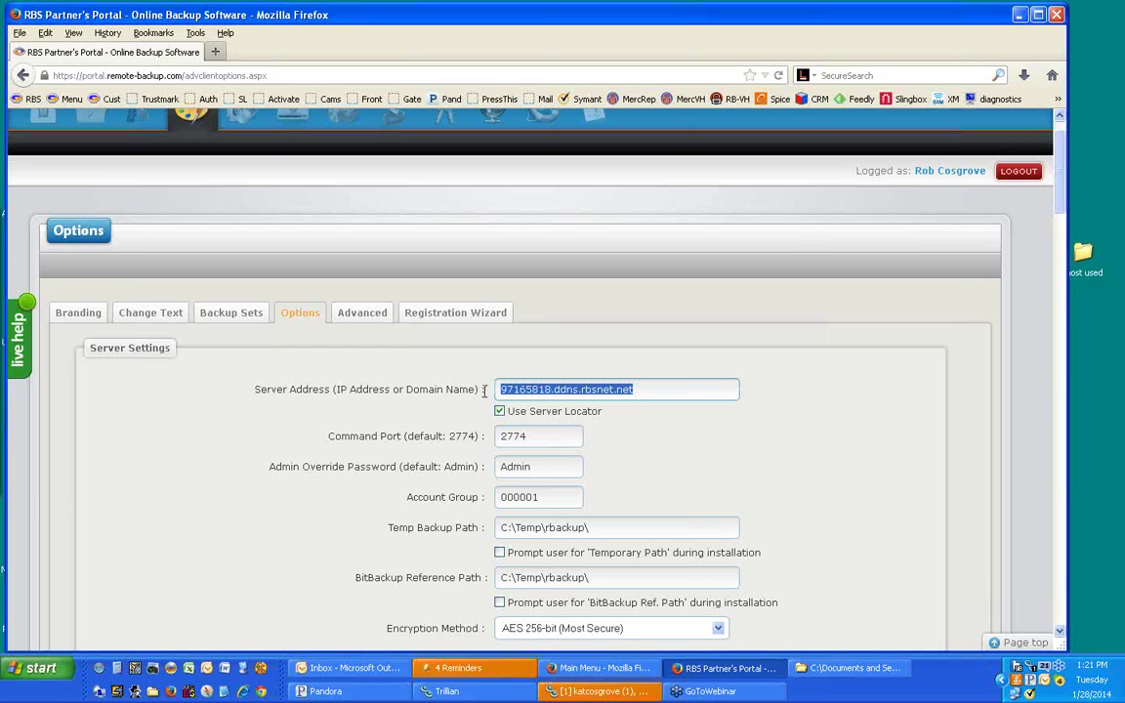
pyautogui.click(643, 420)
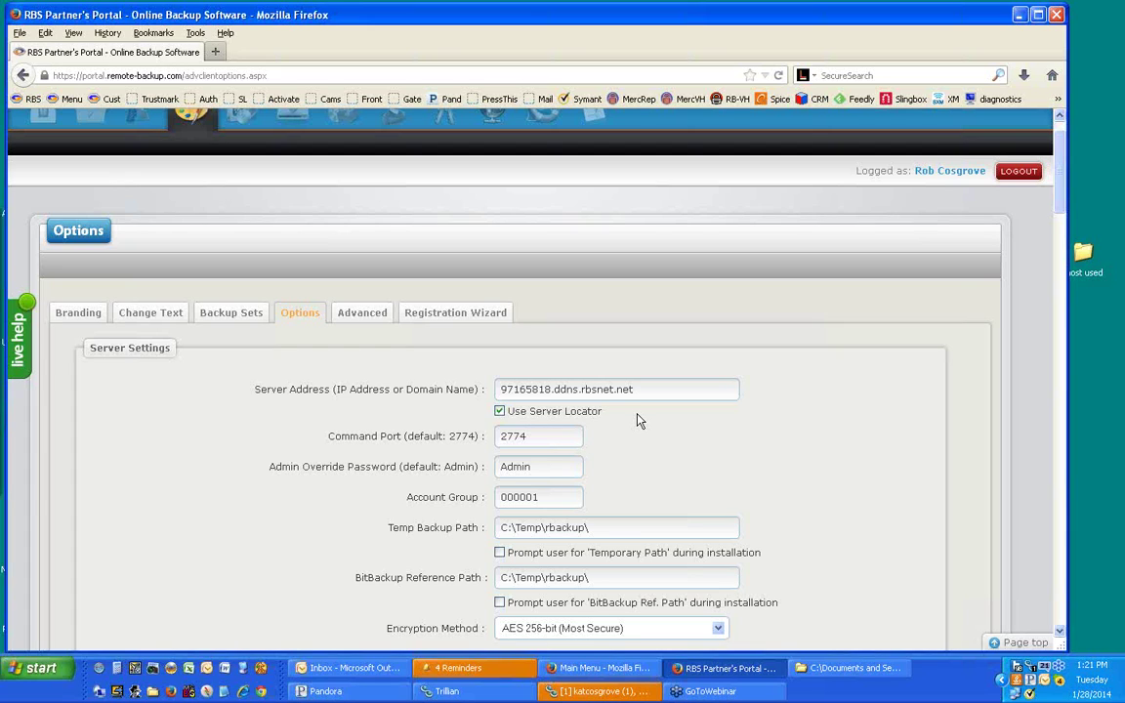
# - Review the remaining client options from Automatic Upgrades through the installer settings to the Pre Batch File and Post Batch File fields
pyautogui.scroll(-5, 821, 452)
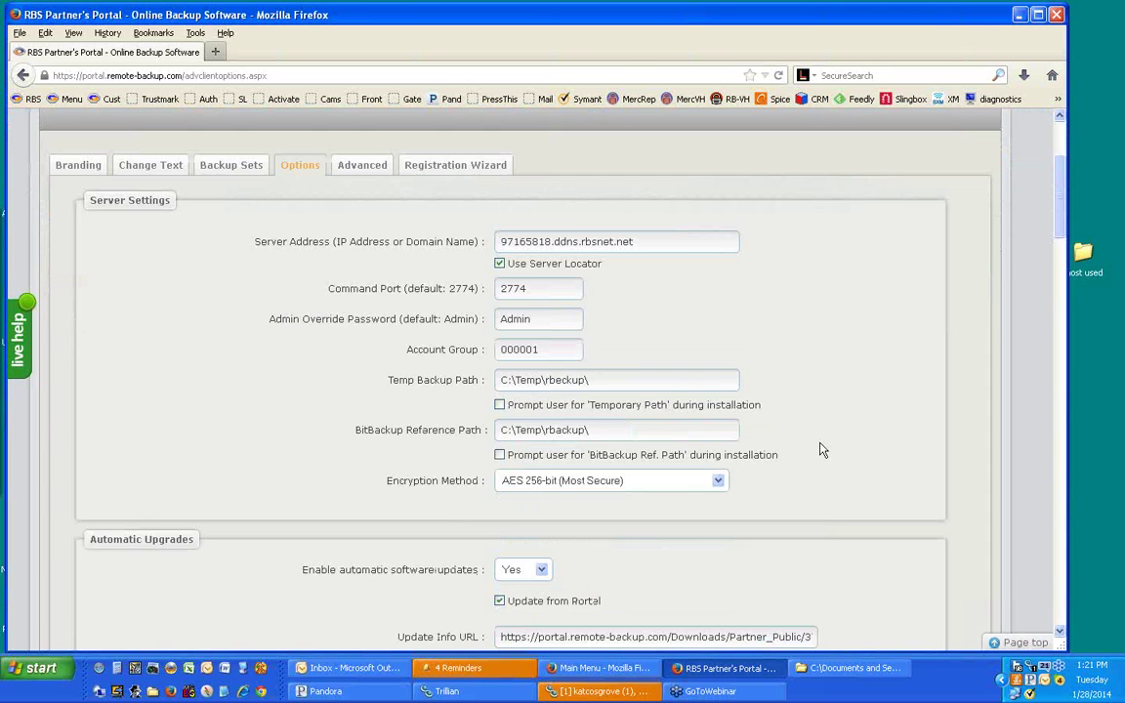
pyautogui.scroll(-1, 821, 449)
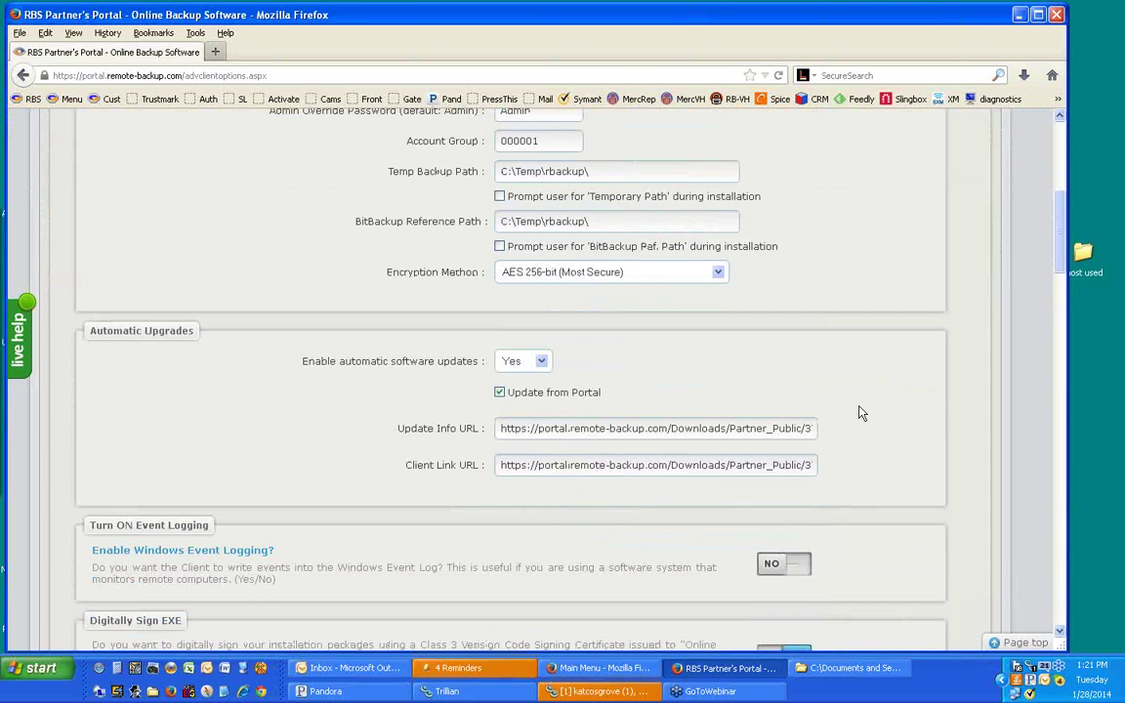
pyautogui.scroll(-3, 861, 413)
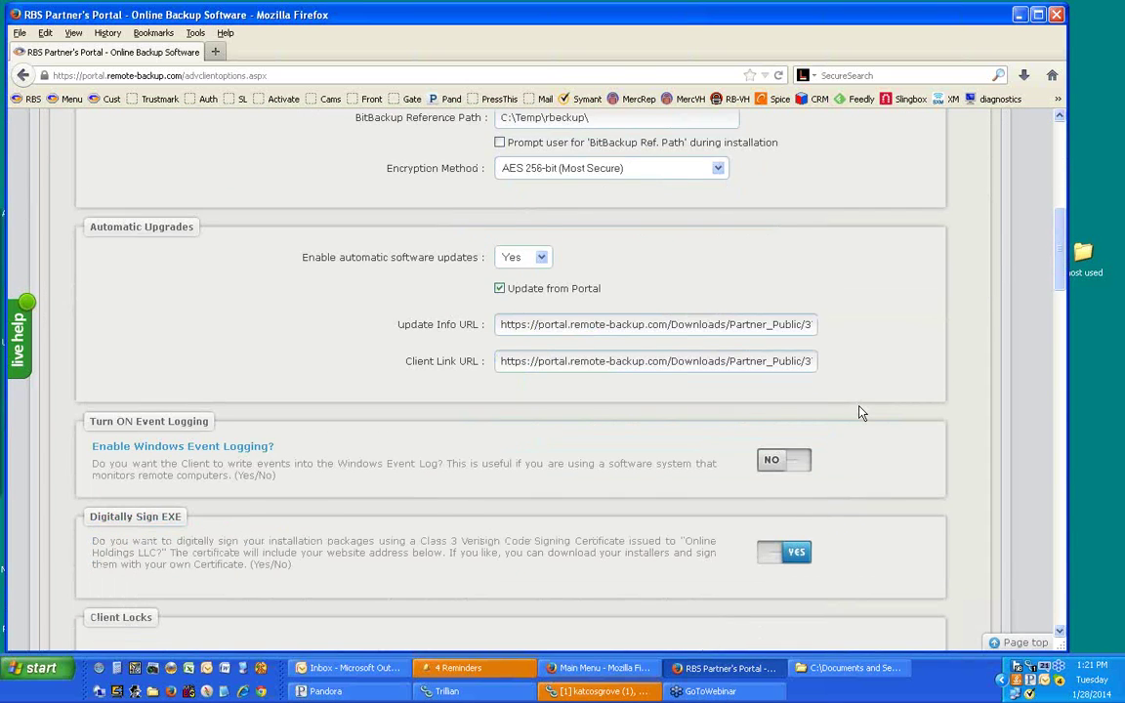
pyautogui.scroll(-3, 860, 413)
pyautogui.scroll(-10, 861, 413)
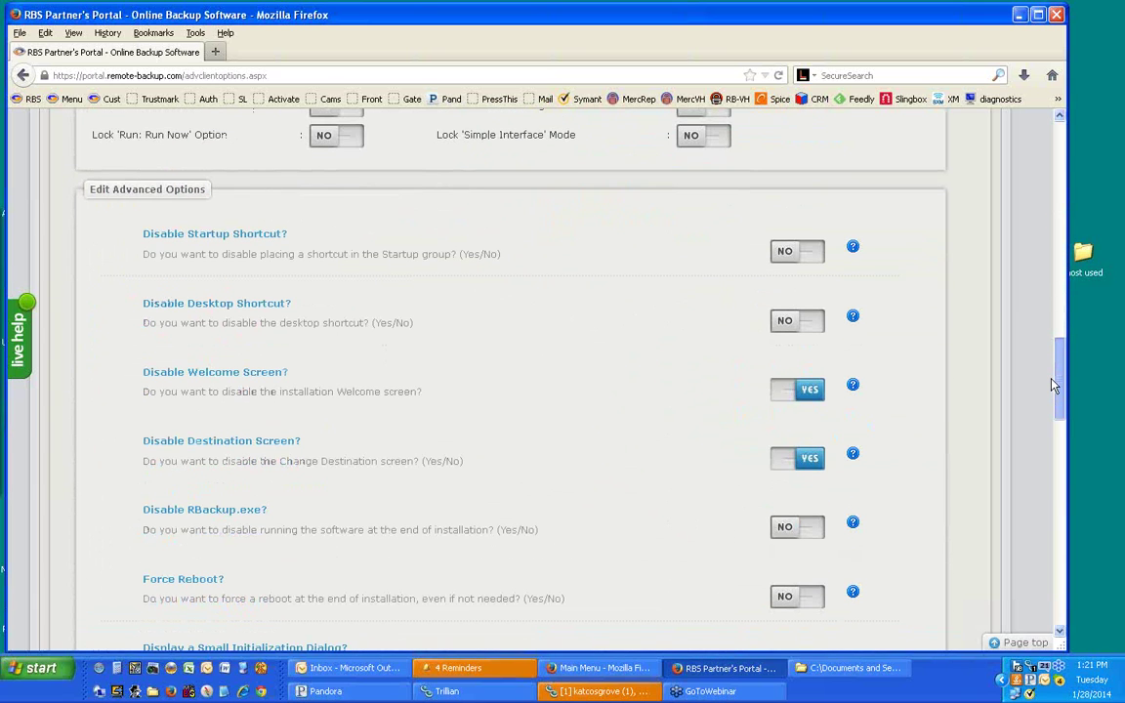
pyautogui.moveTo(1053, 385); pyautogui.dragTo(956, 506)
pyautogui.click(594, 390)
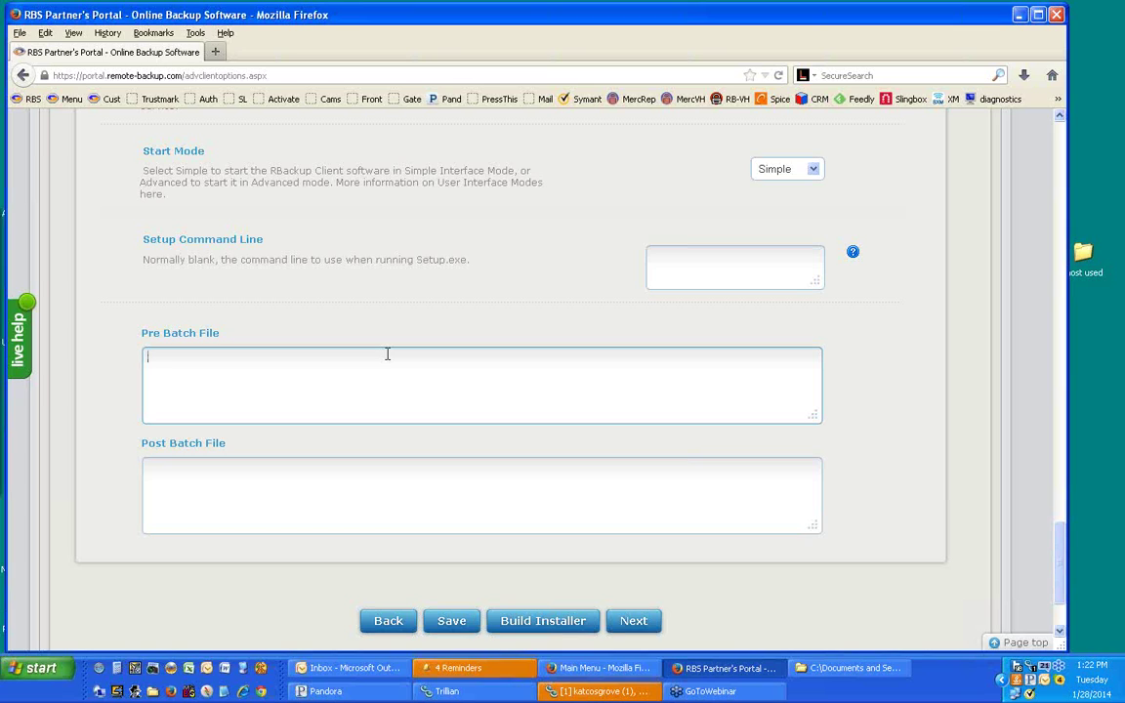
pyautogui.click(328, 495)
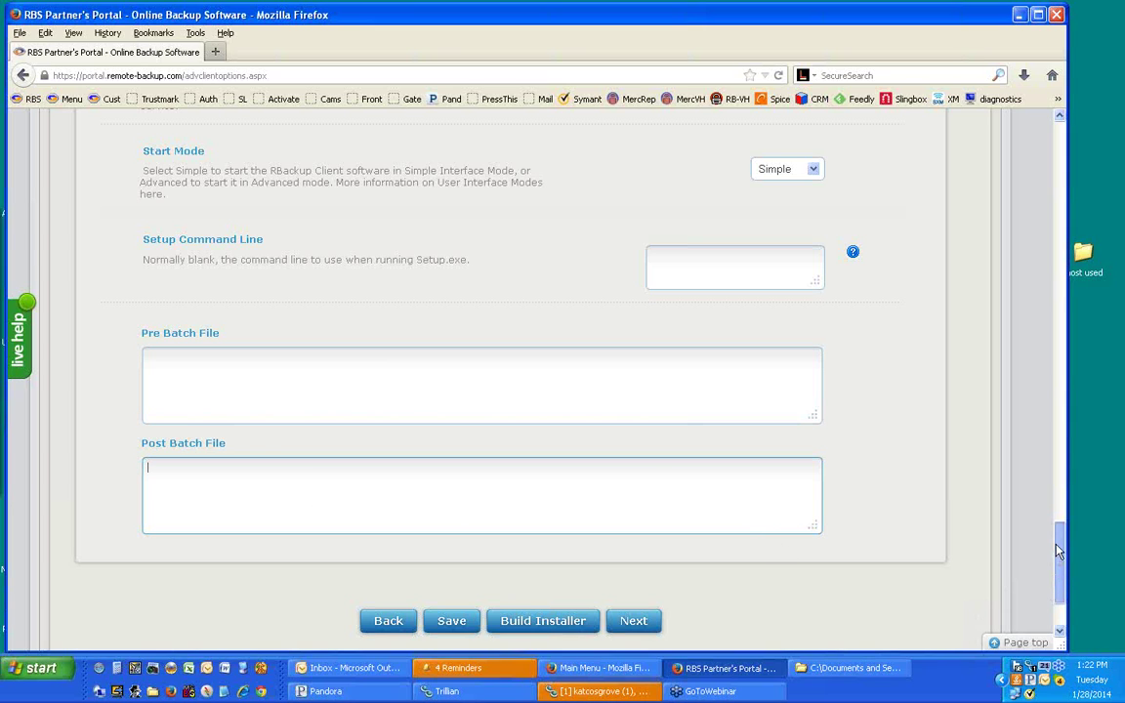
# - Open the client's Advanced settings and review them from Transfer Verification through BitBackup and thresholds to Local Backup and Cloud Service
pyautogui.scroll(10, 1055, 486)
pyautogui.scroll(5, 977, 293)
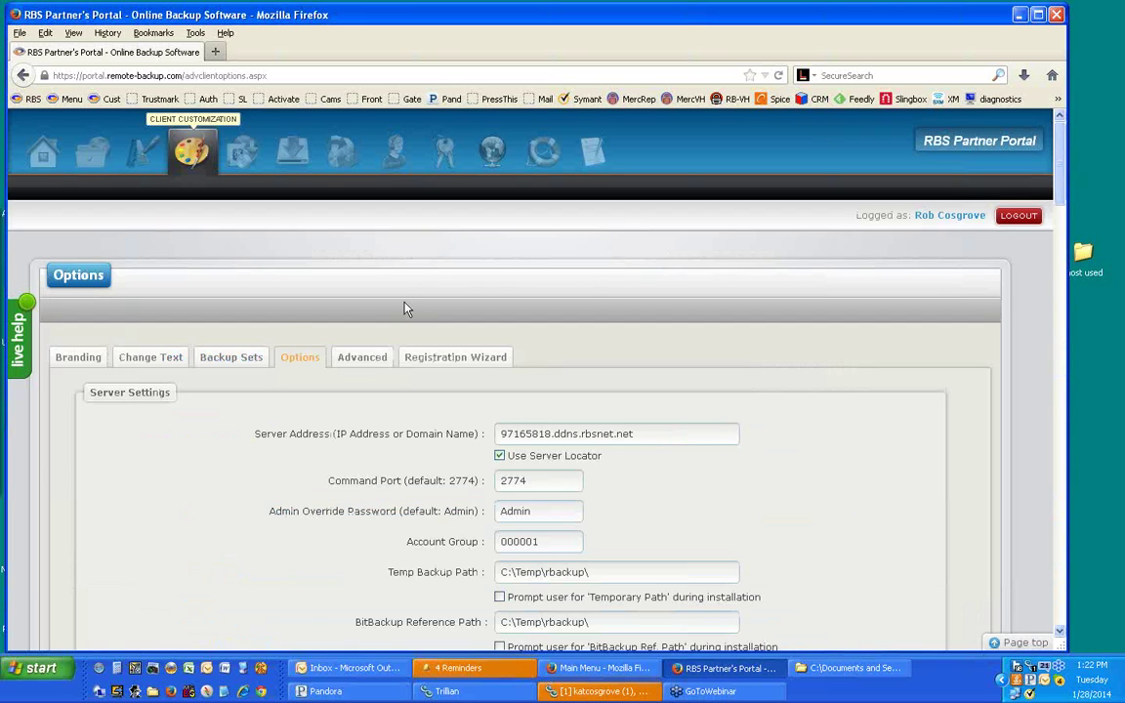
pyautogui.click(363, 357)
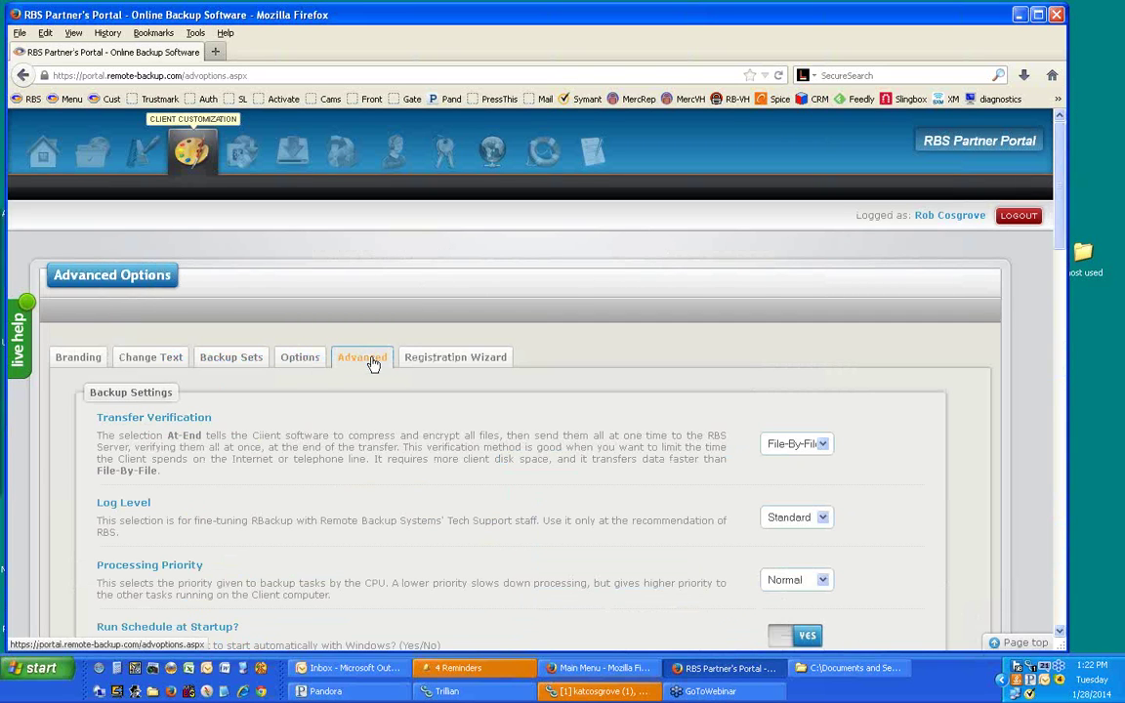
pyautogui.scroll(-3, 433, 449)
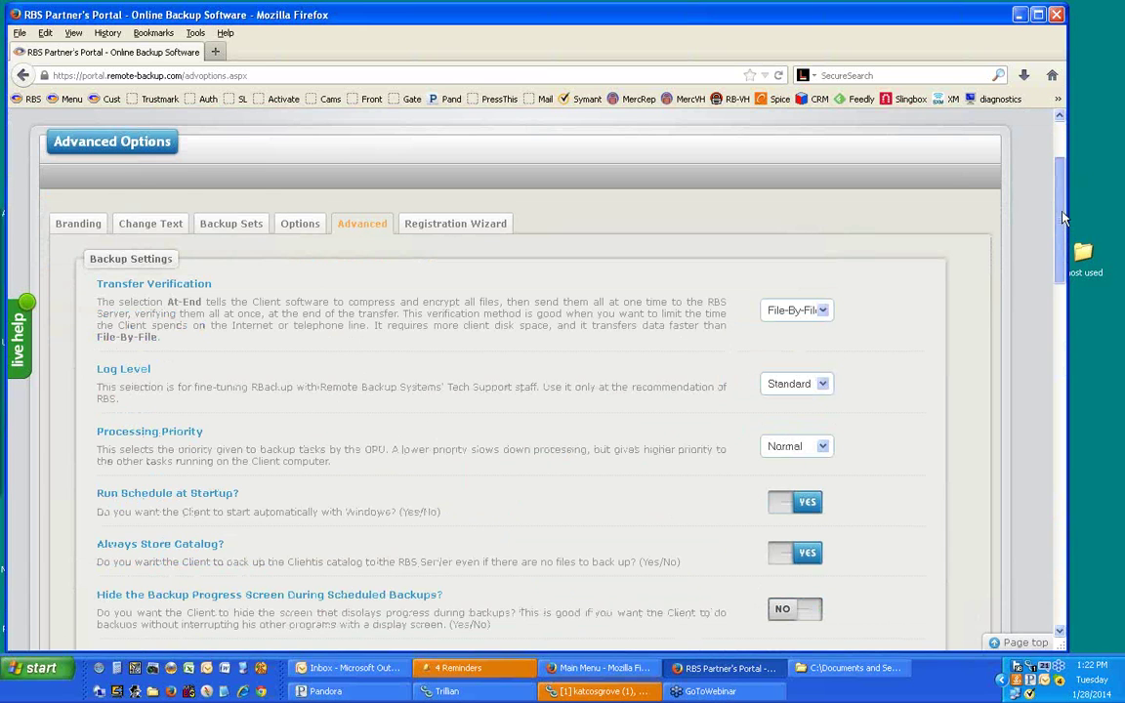
pyautogui.moveTo(1064, 219); pyautogui.dragTo(1071, 427)
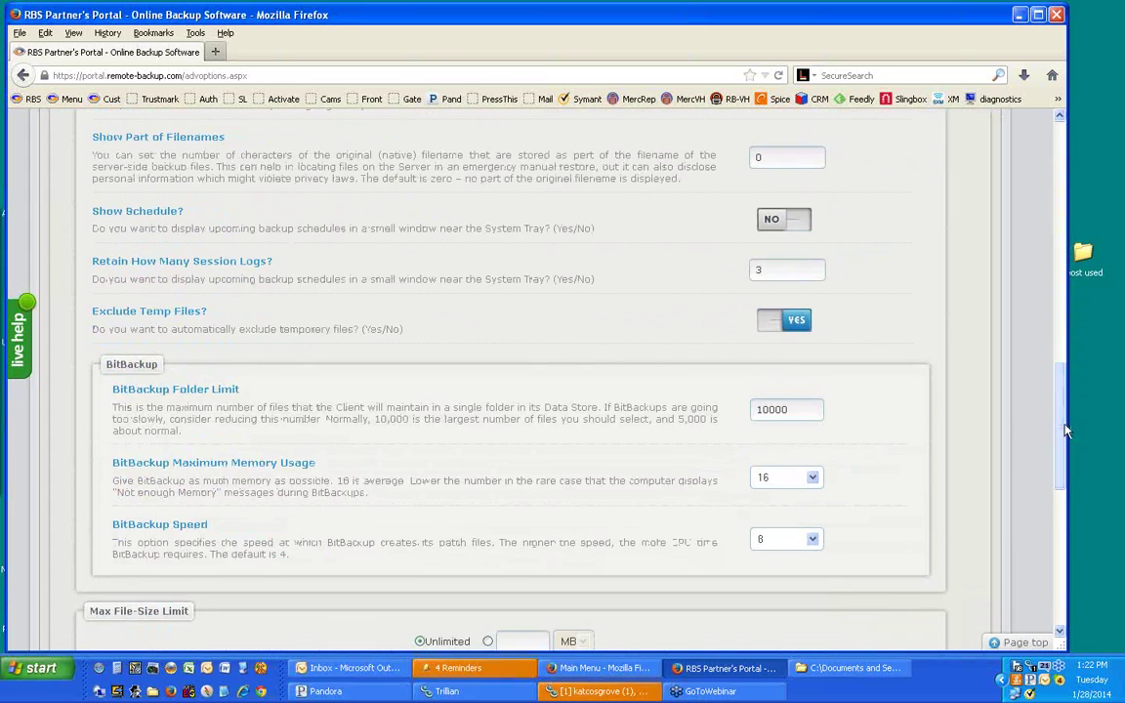
pyautogui.moveTo(1071, 426); pyautogui.dragTo(1061, 456)
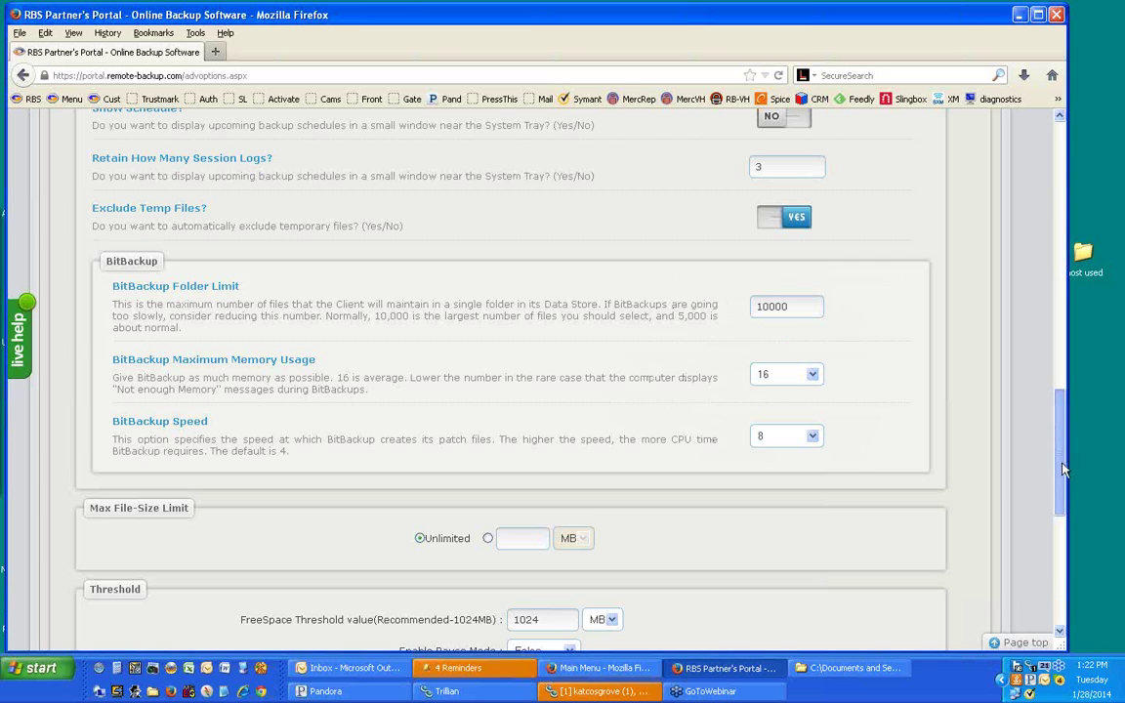
pyautogui.scroll(-3, 1054, 469)
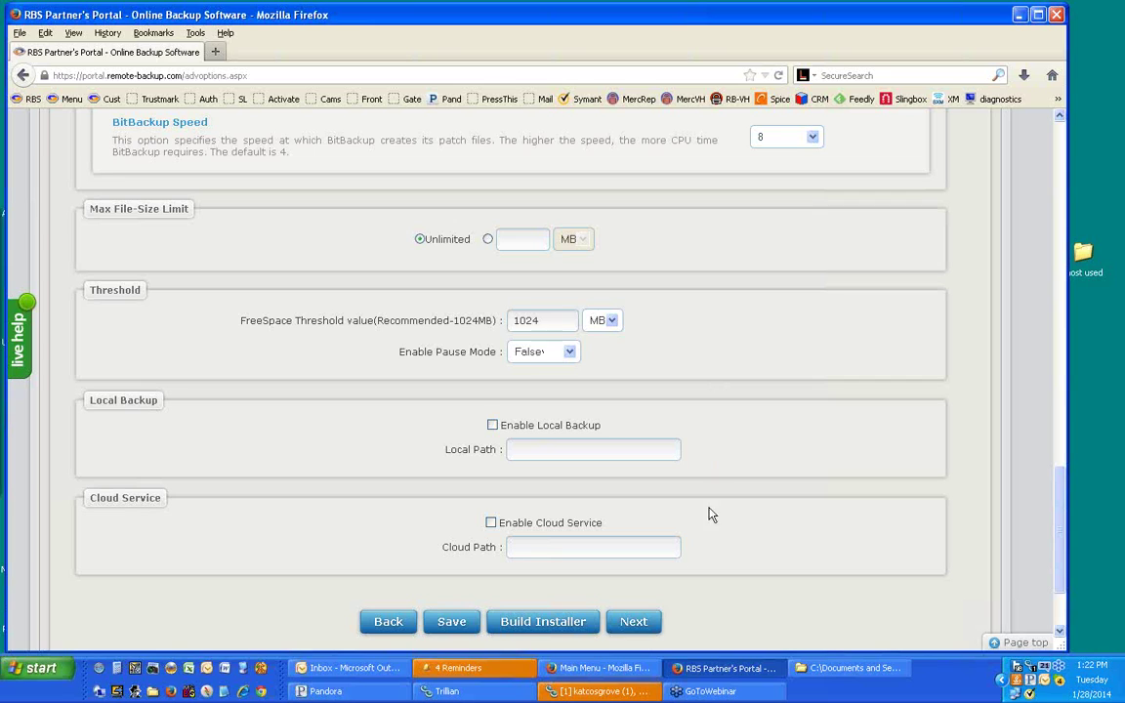
# - Continue to the Registration Wizard settings and review the introduction paragraphs and the User Information wizard text
pyautogui.click(635, 623)
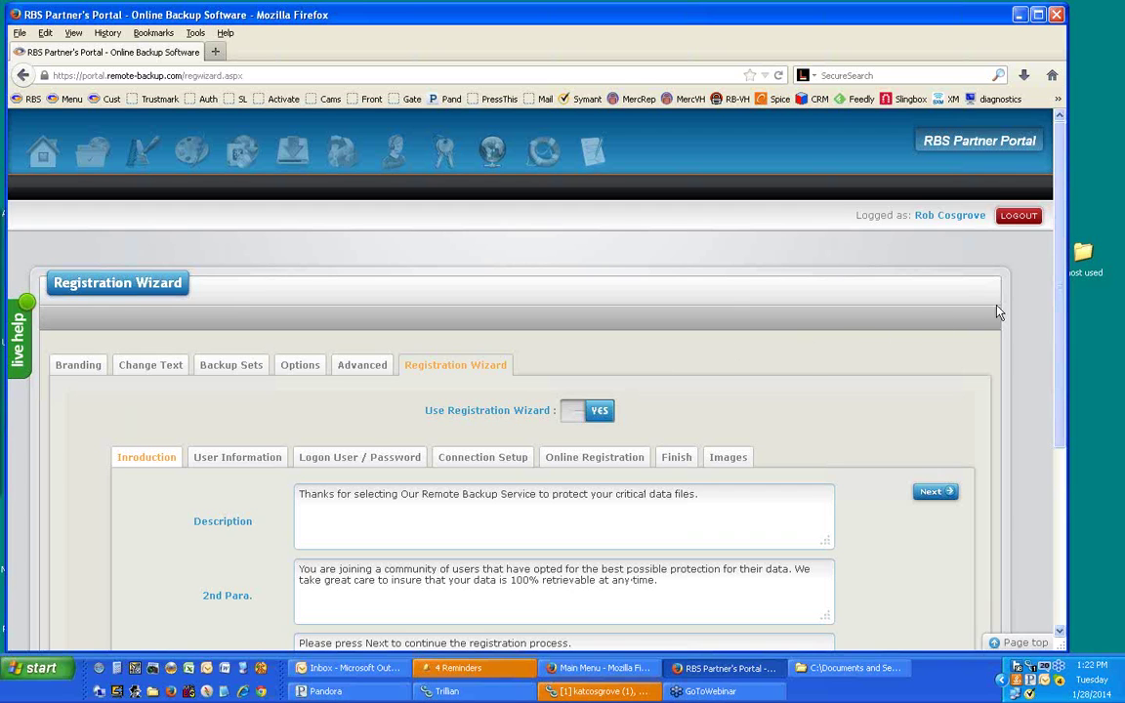
pyautogui.moveTo(1062, 294); pyautogui.dragTo(1062, 363)
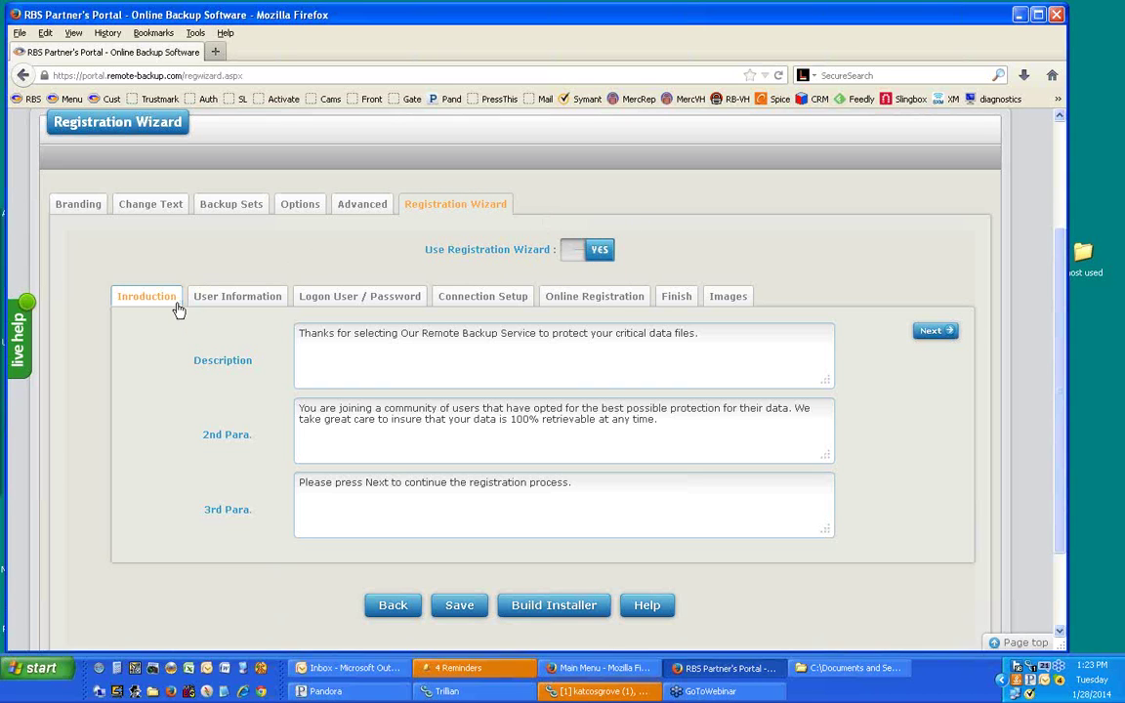
pyautogui.click(238, 301)
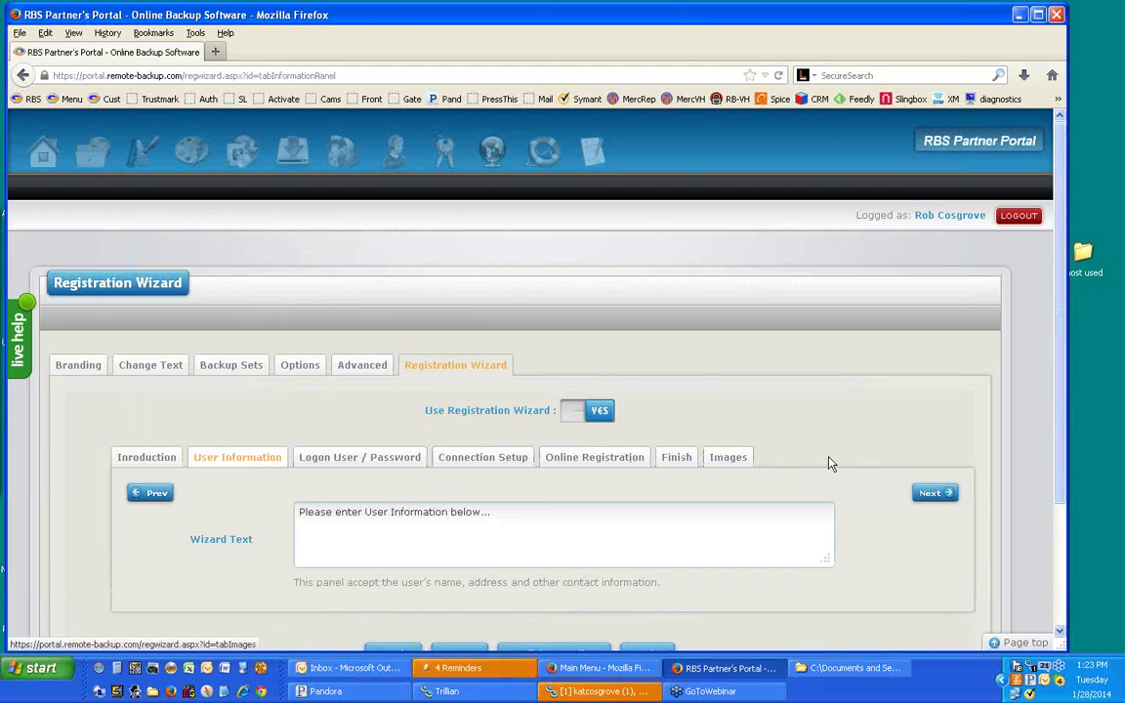
pyautogui.scroll(-1, 868, 570)
pyautogui.scroll(-1, 868, 570)
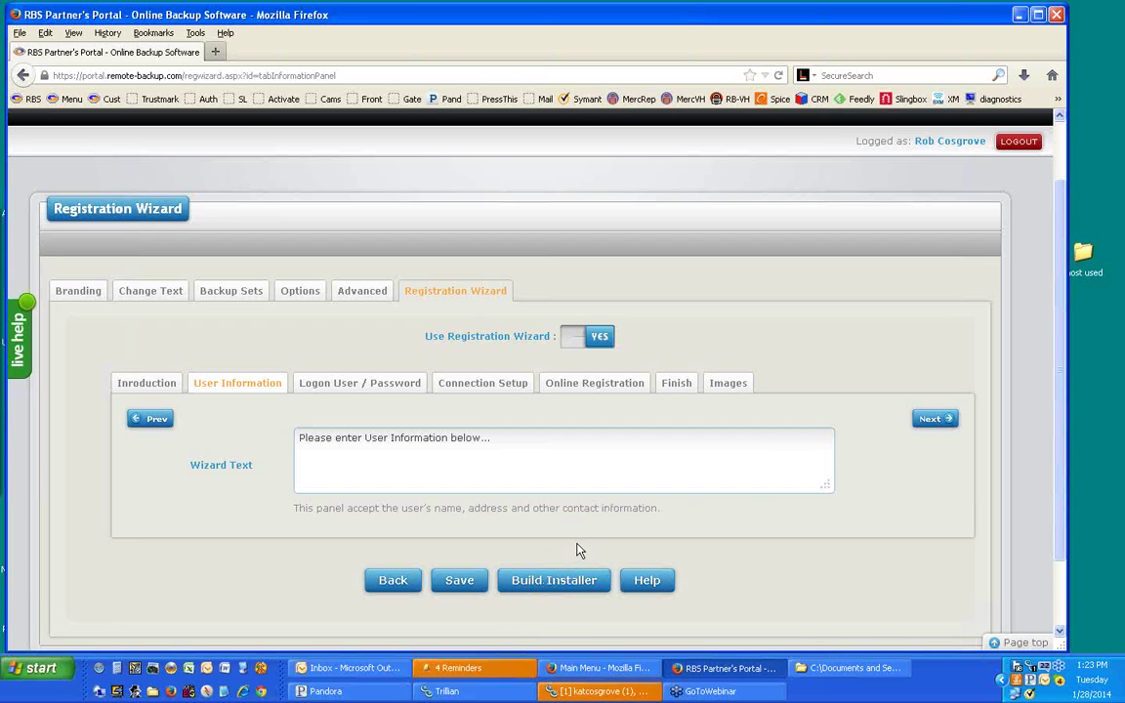
pyautogui.scroll(2, 576, 548)
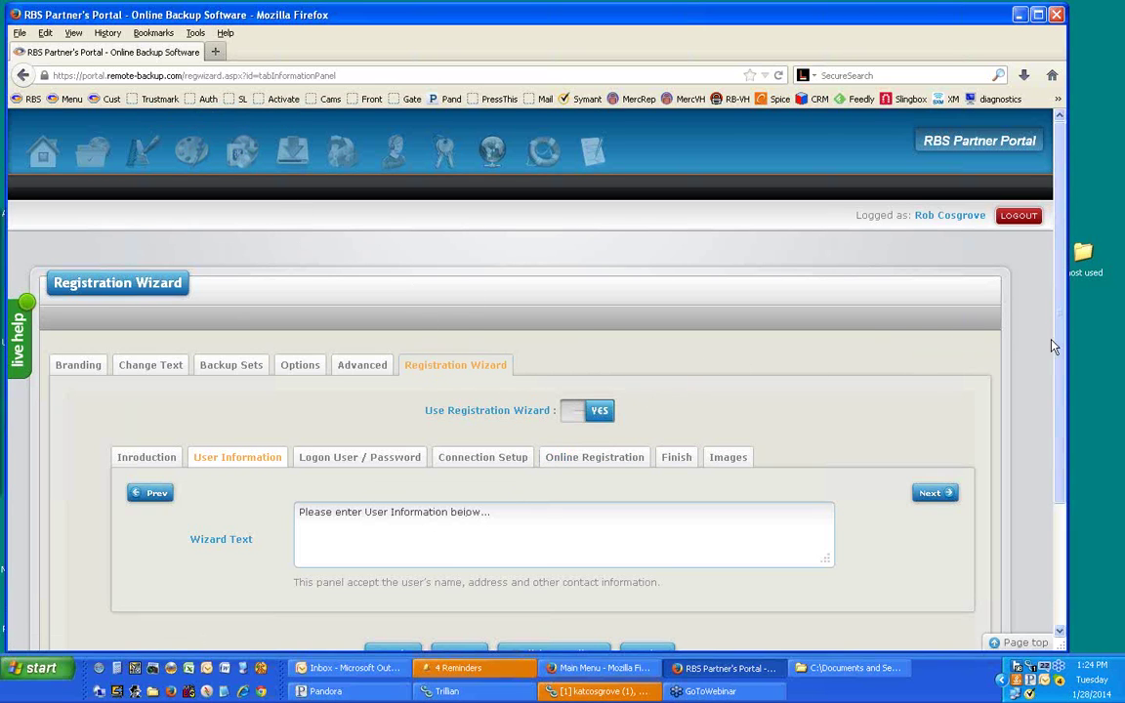
pyautogui.scroll(-3, 952, 420)
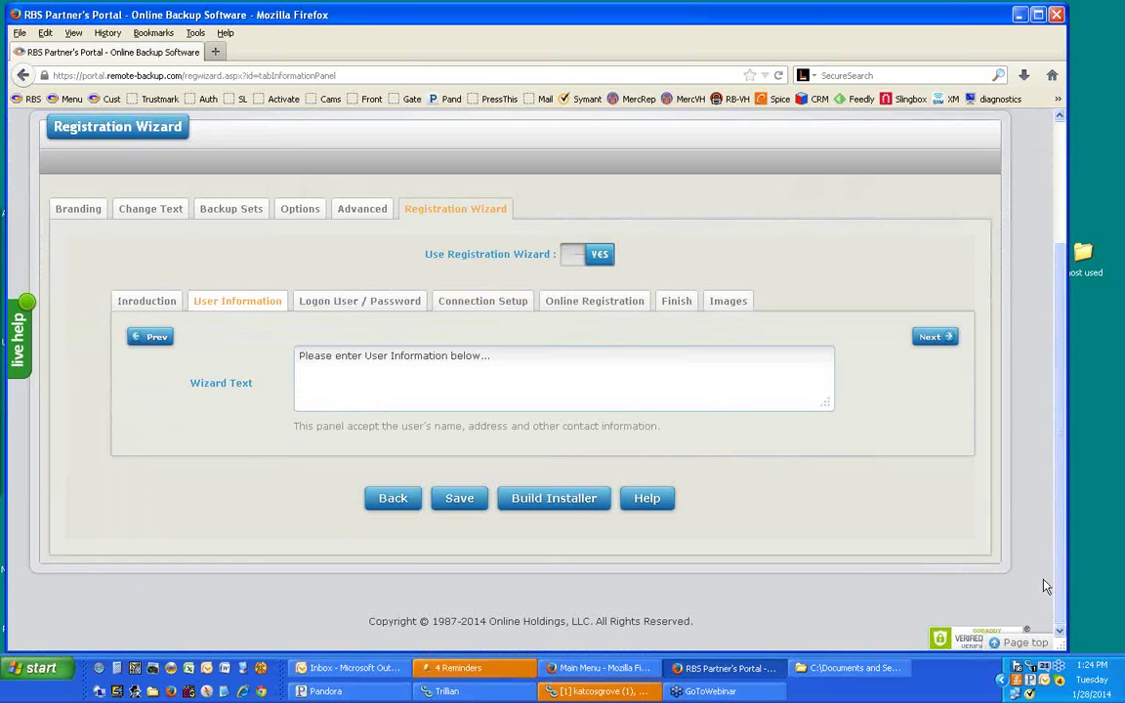
# - Start a client installer build for the Personal, Desktop and Server editions with executable filename Integra, and close the dialog without building
pyautogui.click(554, 504)
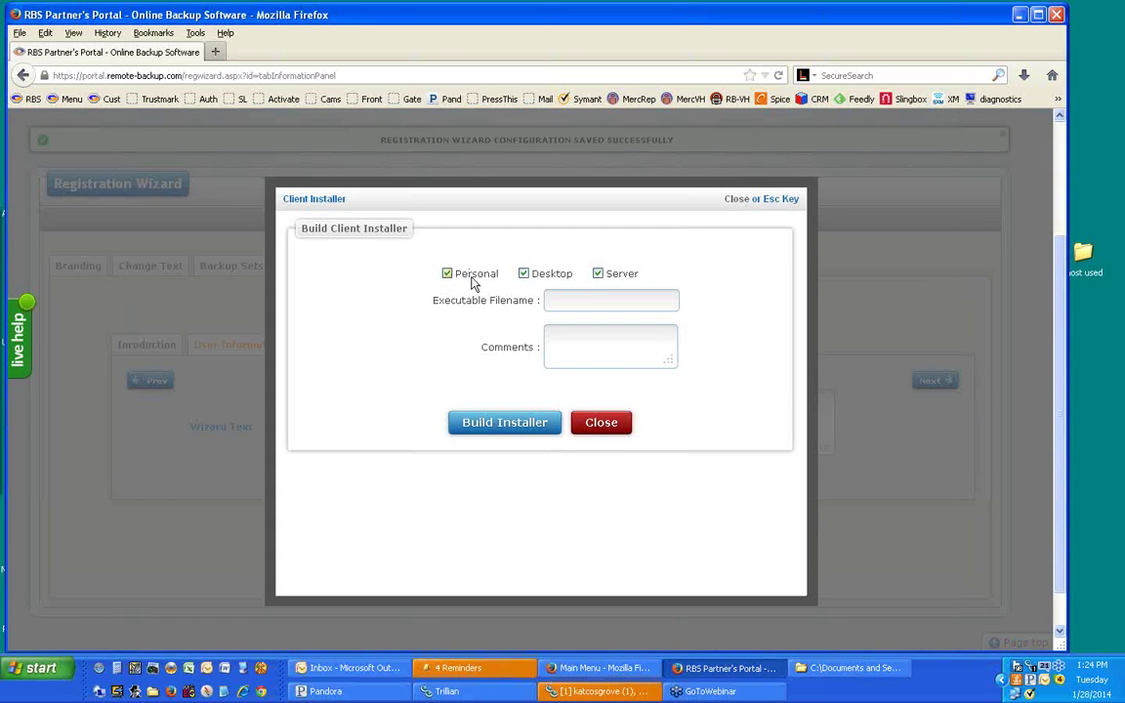
pyautogui.click(599, 300)
pyautogui.write('Integra')
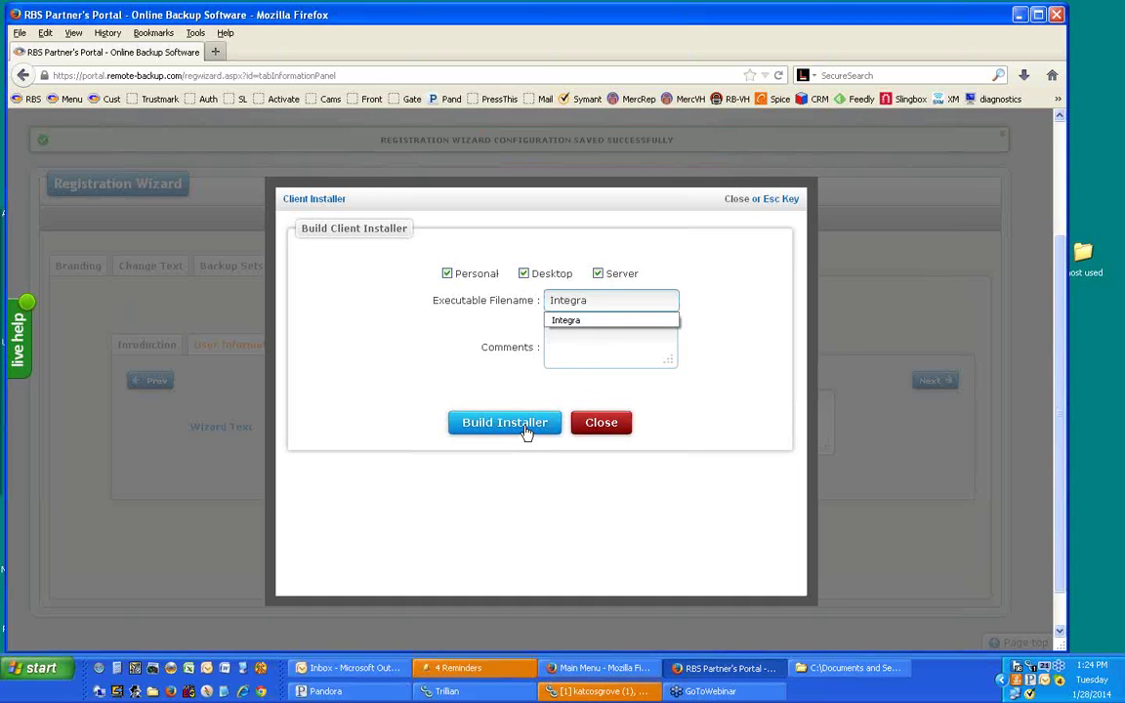
pyautogui.click(609, 431)
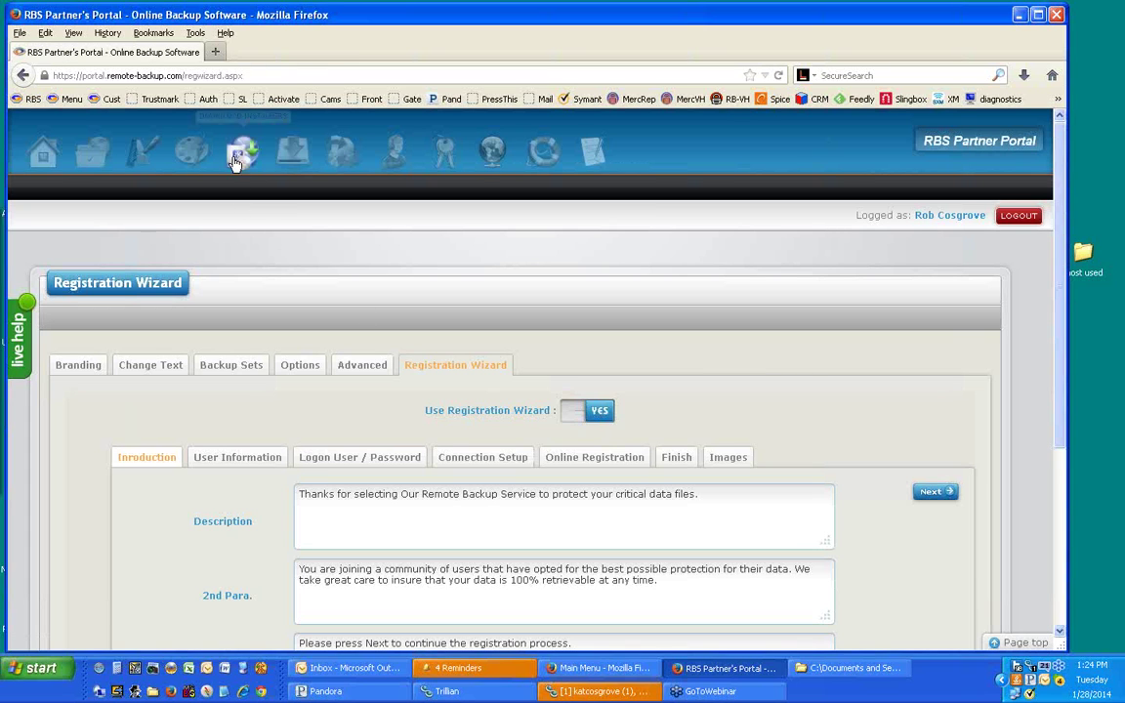
# - Open the Download Installers page, review the installer list, and set the Upgrade All Clients option to OFF
pyautogui.click(242, 154)
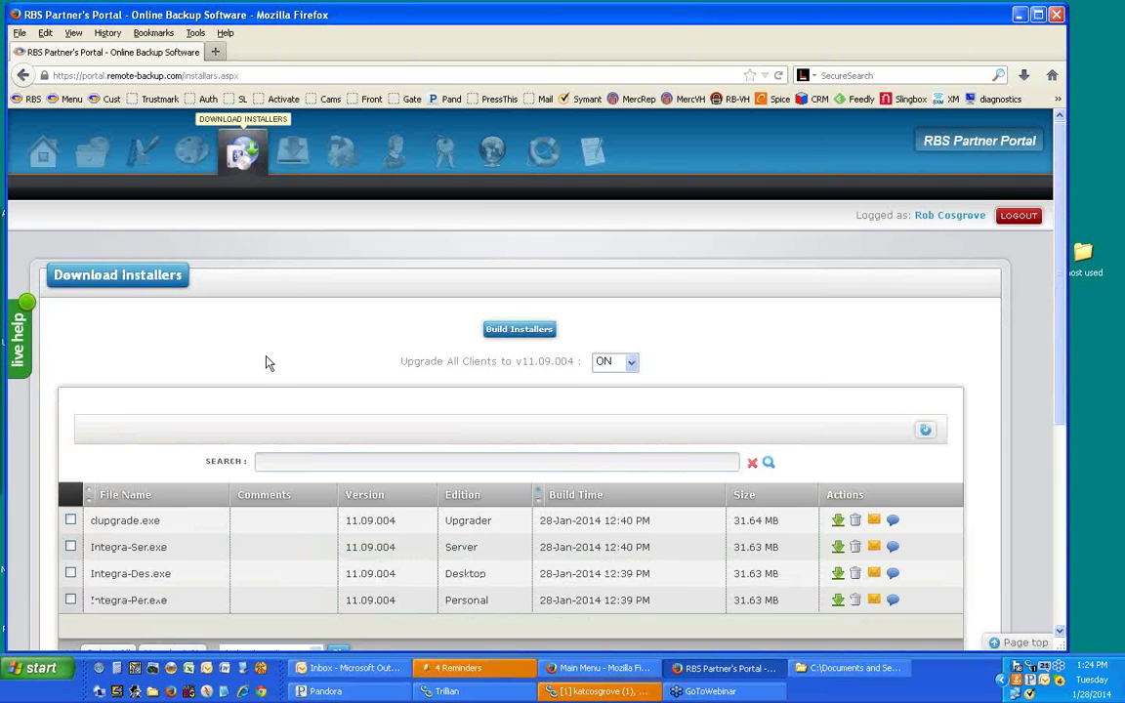
pyautogui.scroll(-2, 267, 359)
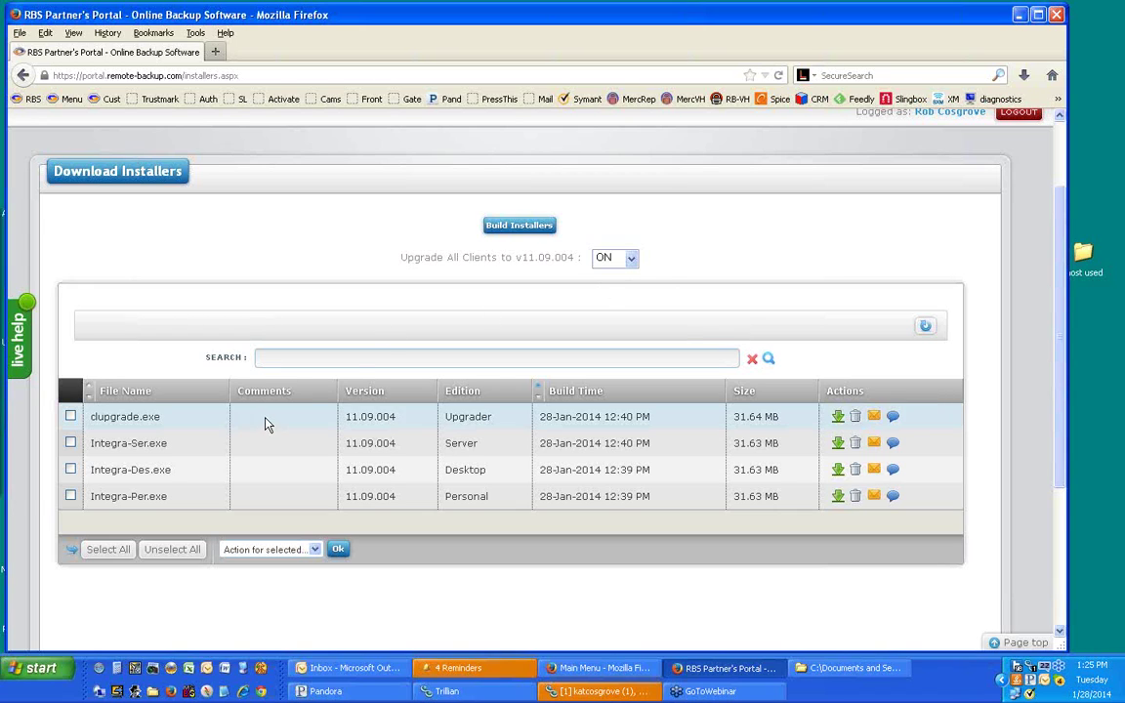
pyautogui.click(632, 259)
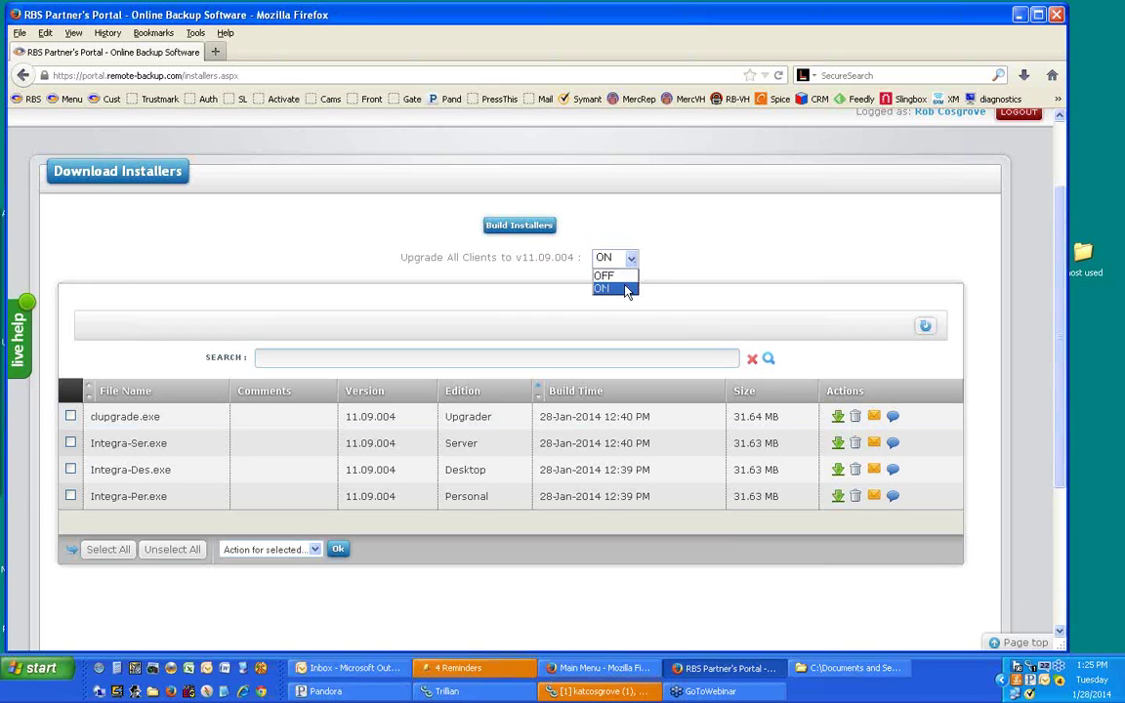
pyautogui.click(625, 282)
pyautogui.click(632, 259)
pyautogui.click(606, 288)
pyautogui.click(630, 259)
pyautogui.click(622, 277)
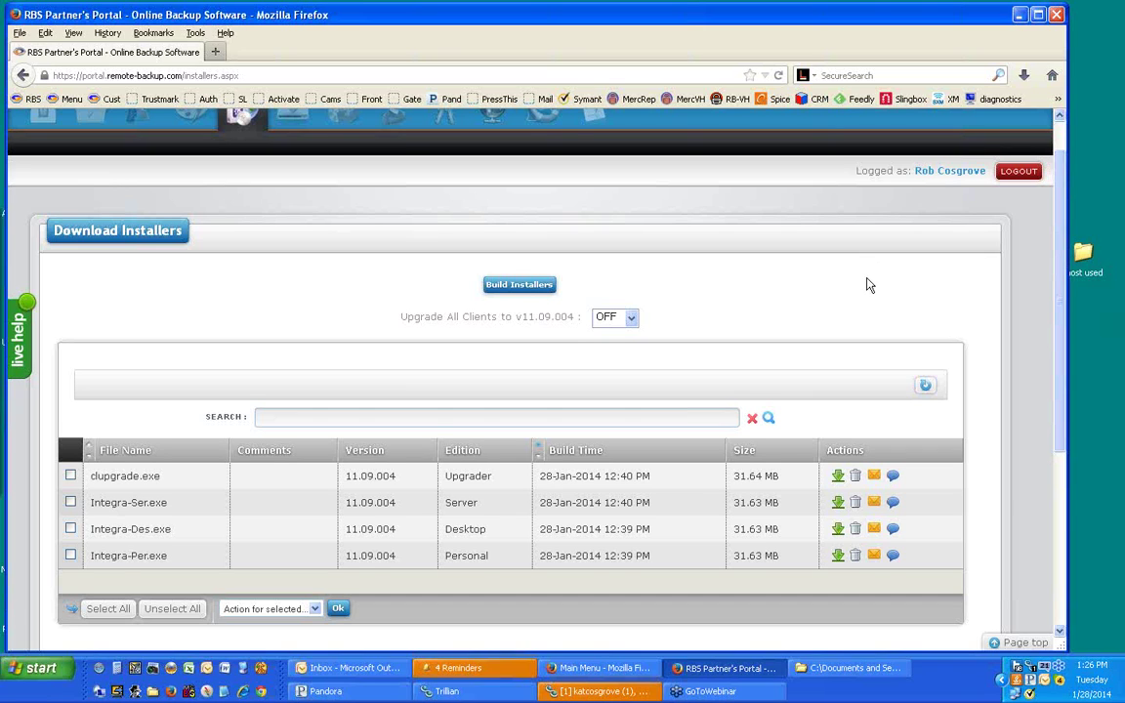
# - Open the Downloads page and review the file library with its Business Kit presentations and graphics and its search field
pyautogui.scroll(1, 868, 285)
pyautogui.scroll(1, 868, 285)
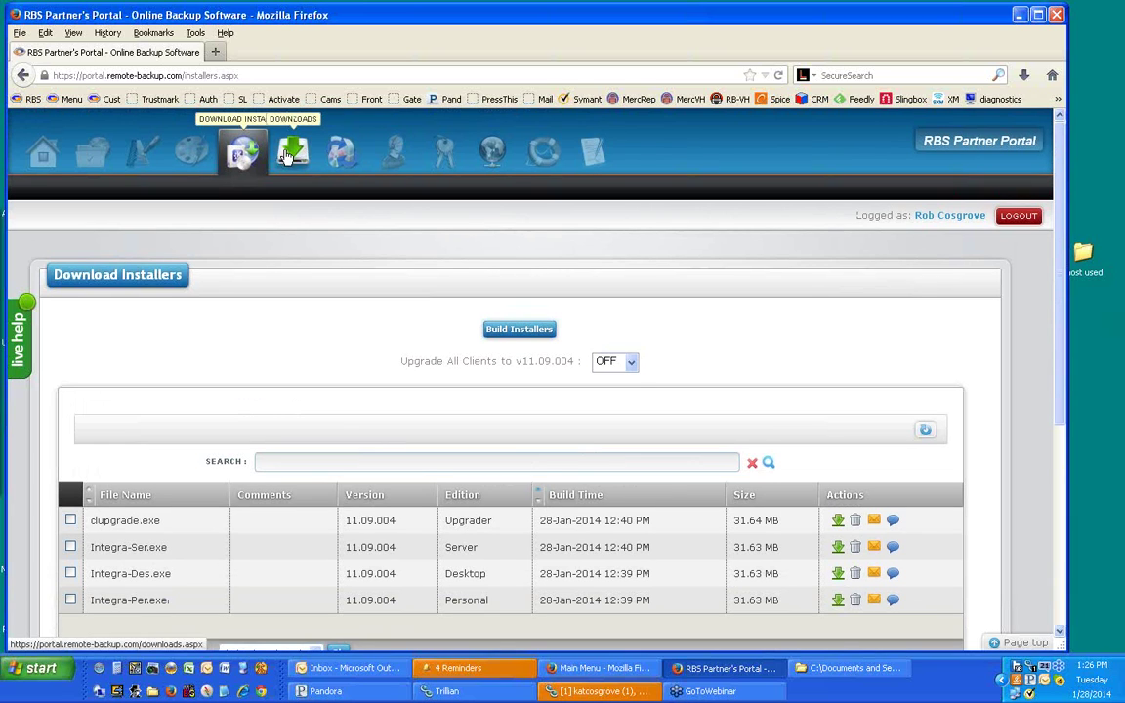
pyautogui.click(290, 153)
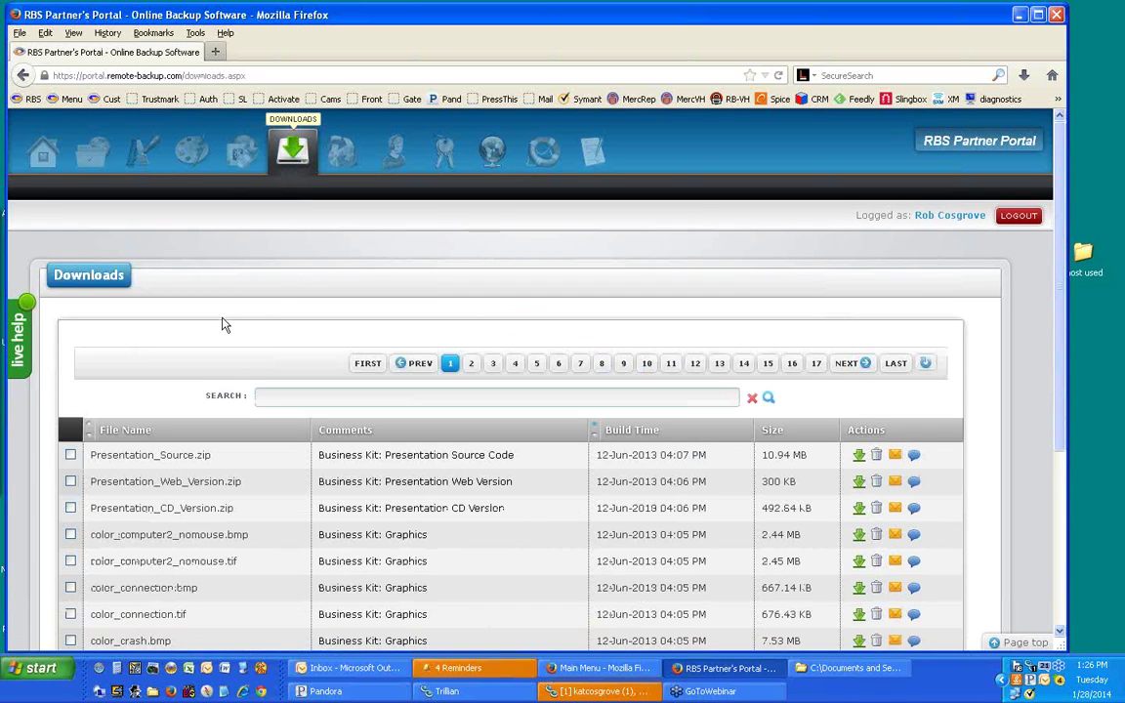
pyautogui.scroll(-1, 221, 327)
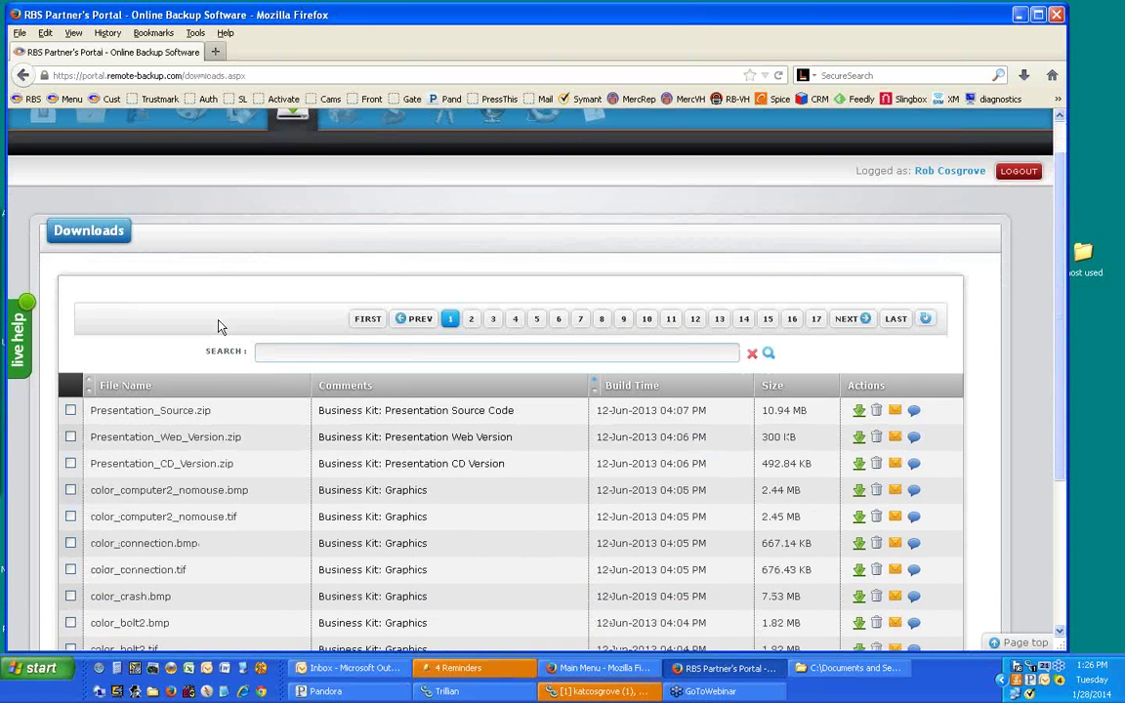
pyautogui.scroll(-1, 220, 327)
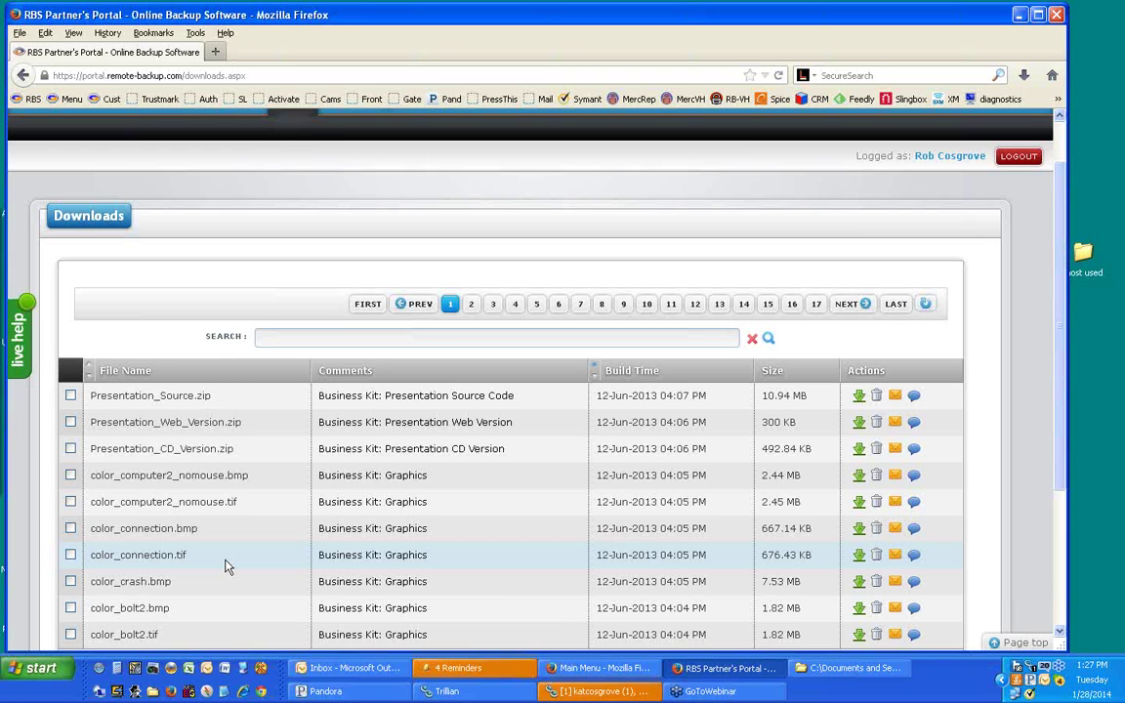
pyautogui.click(435, 336)
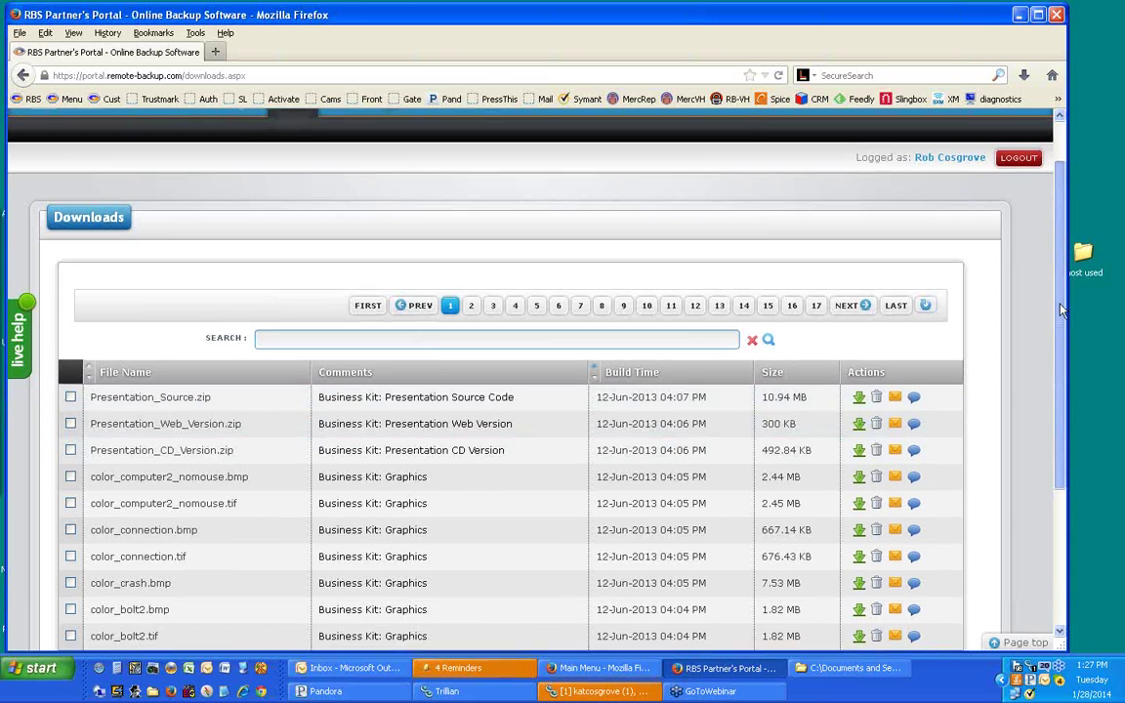
# - Open the Software Updates page and request the server-side upgrades
pyautogui.scroll(1, 953, 295)
pyautogui.click(341, 152)
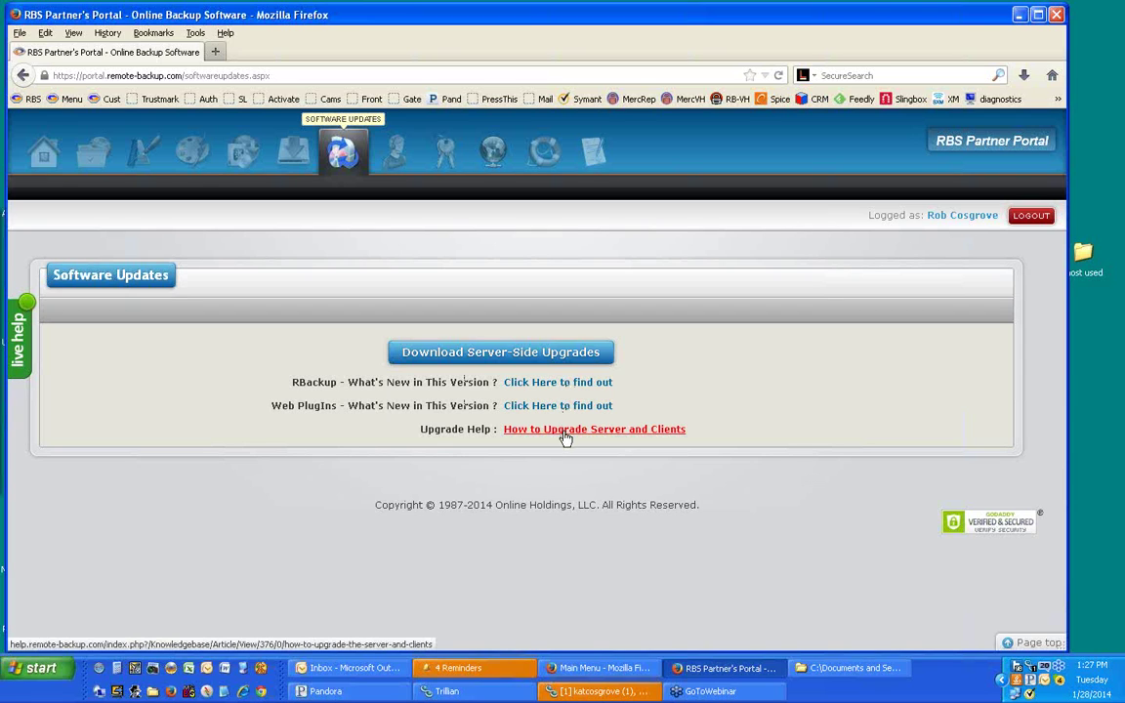
pyautogui.click(475, 354)
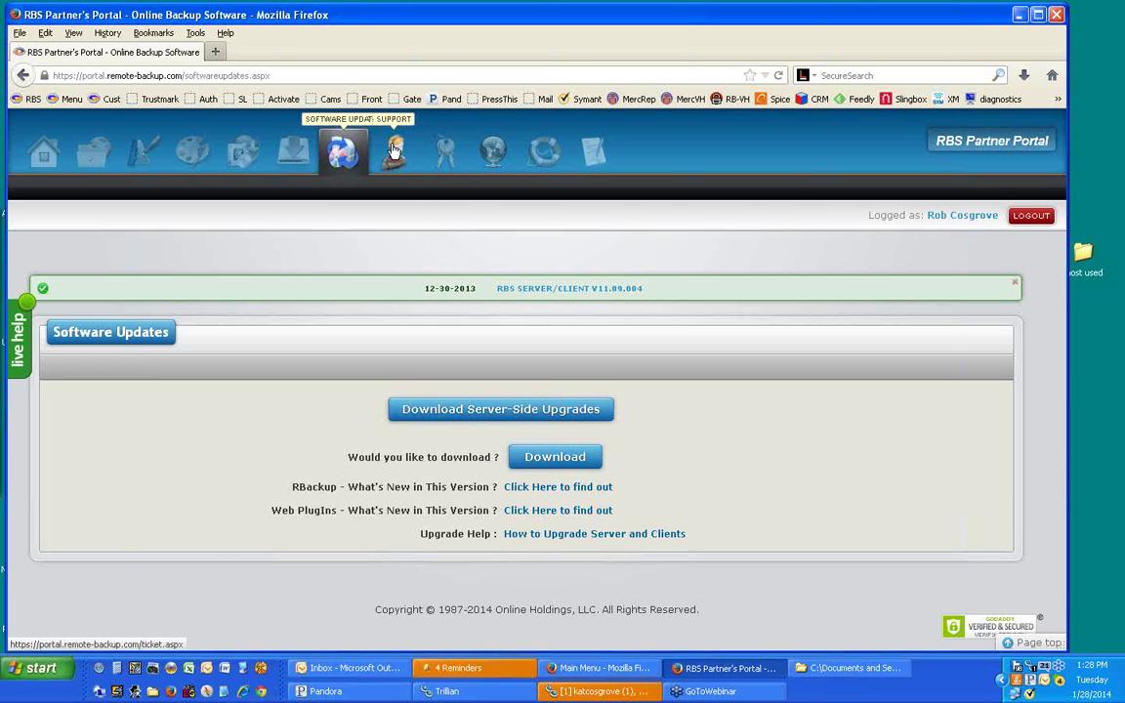
# - Show the Support section's resource links and open the Change Password page
pyautogui.moveTo(395, 149)
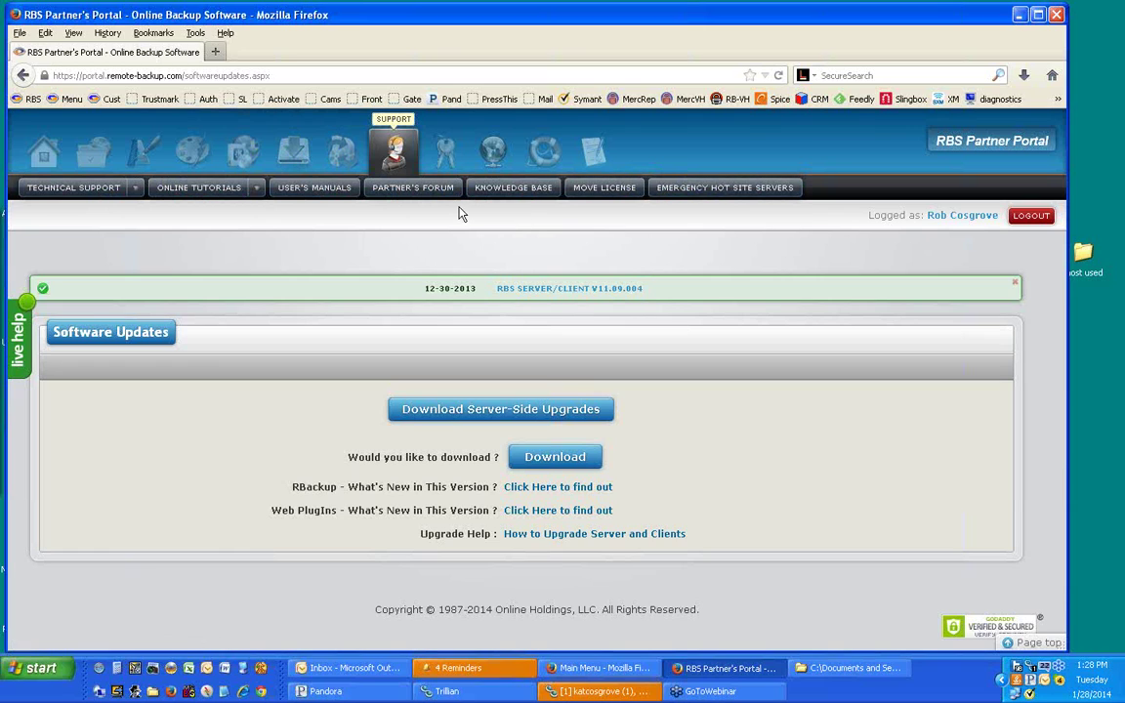
pyautogui.click(444, 149)
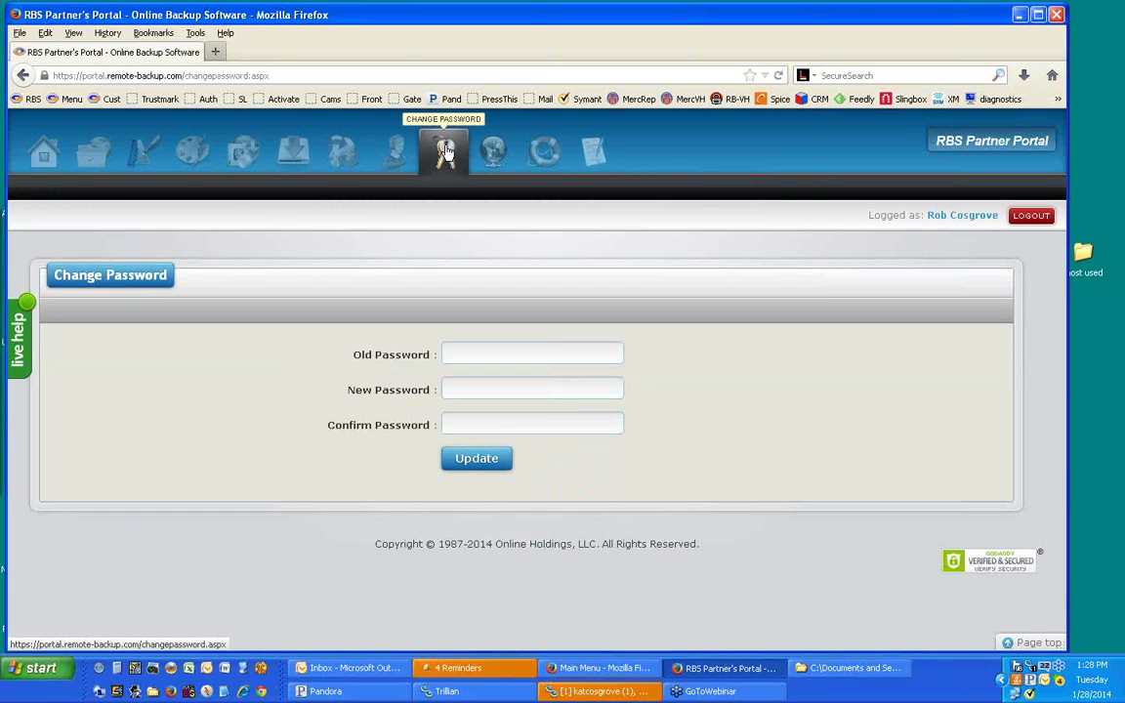
# - Open Web Files, copy the image location of the bigcheck1.JPG thumbnail, and load that address in a new browser tab
pyautogui.click(492, 152)
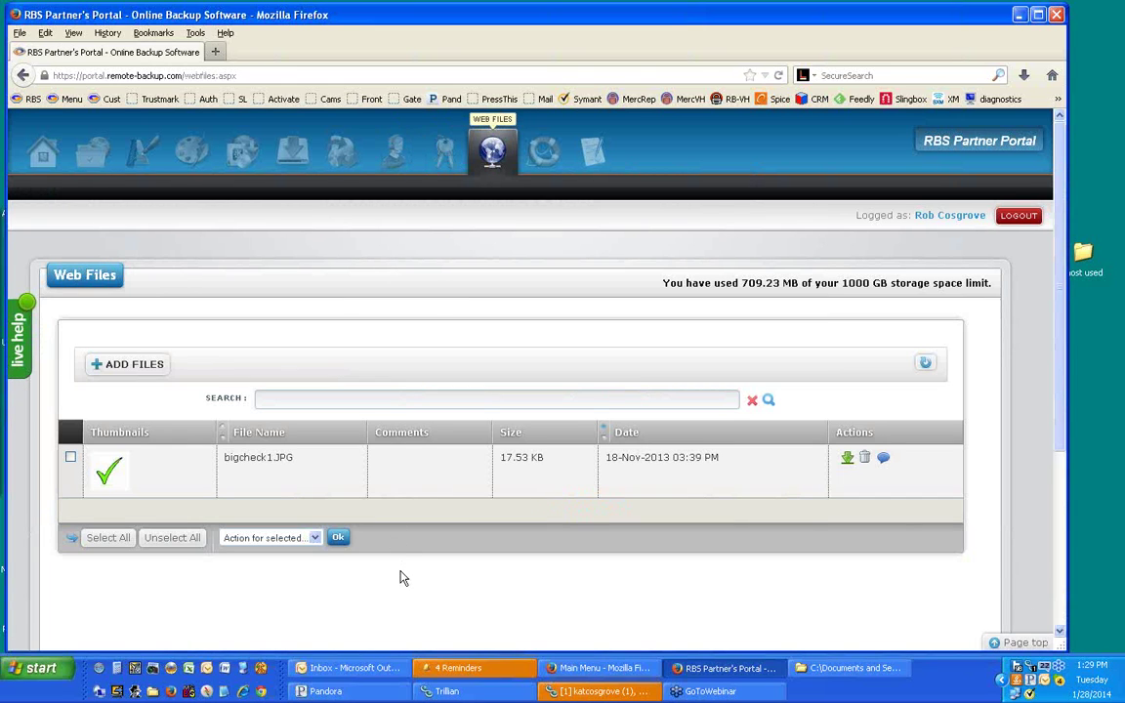
pyautogui.scroll(-1, 401, 577)
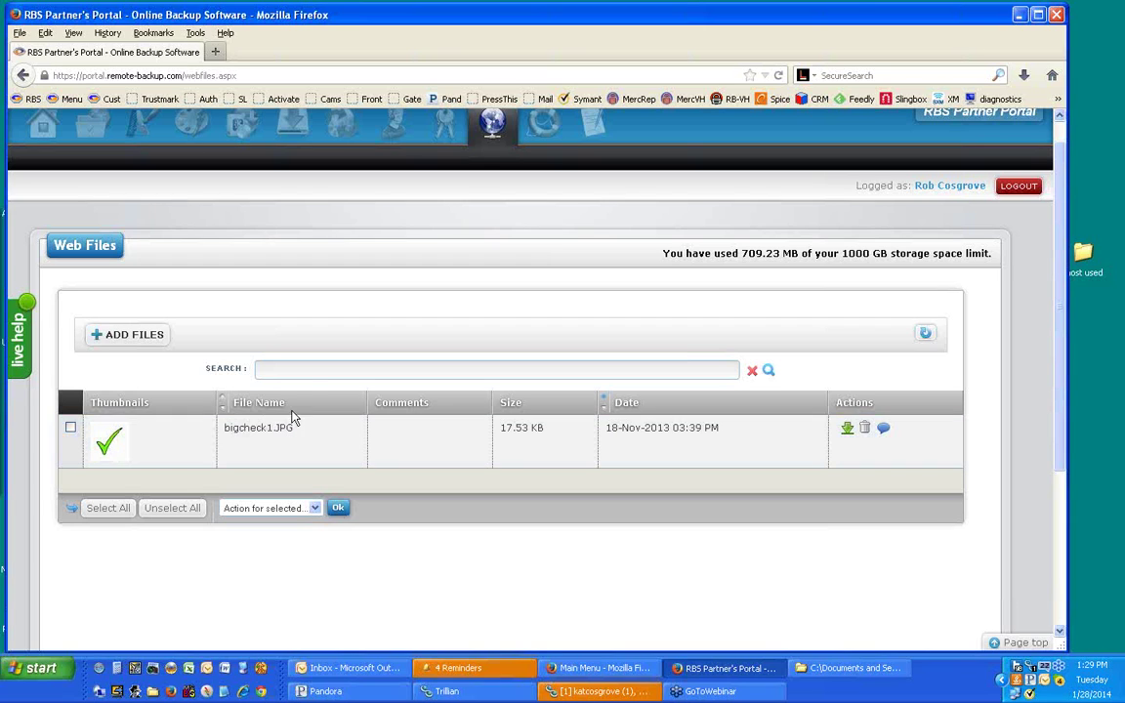
pyautogui.rightClick(111, 441)
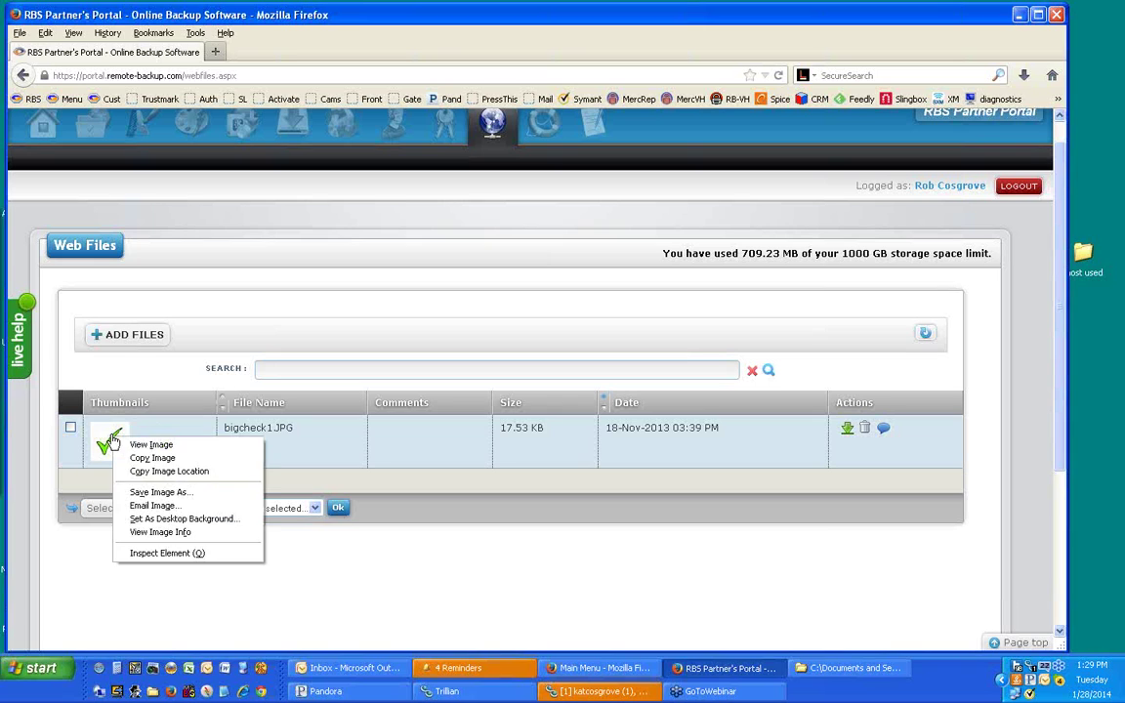
pyautogui.click(200, 471)
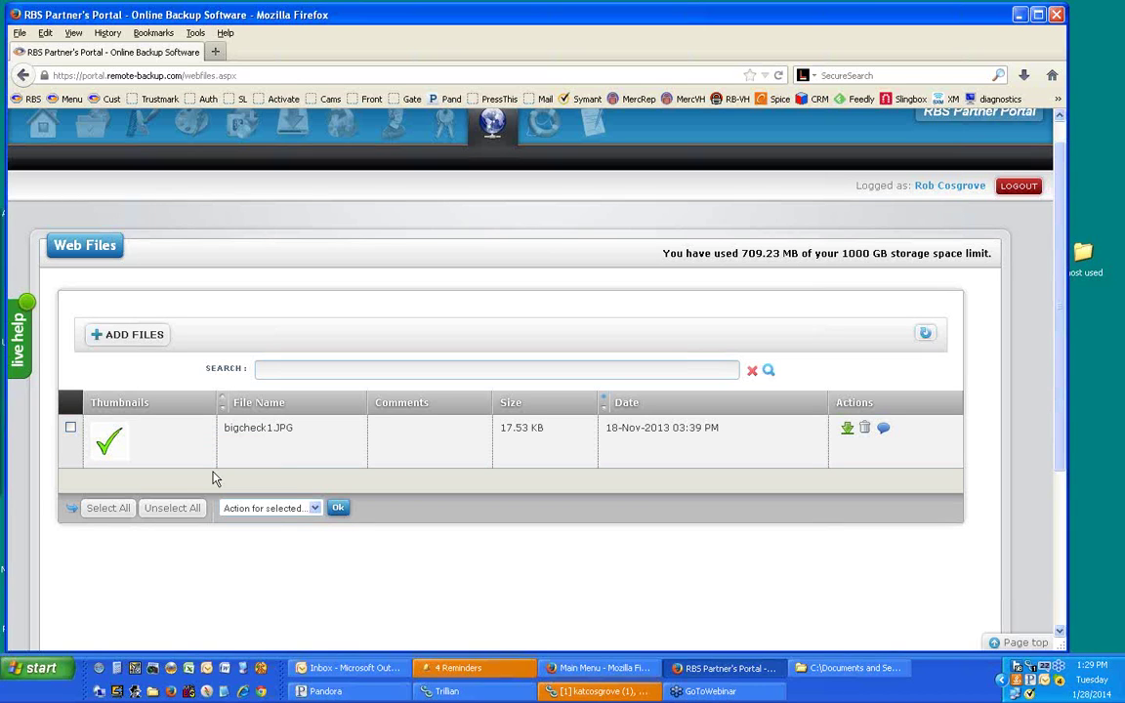
pyautogui.click(216, 52)
pyautogui.hotkey('ctrl', 'v')
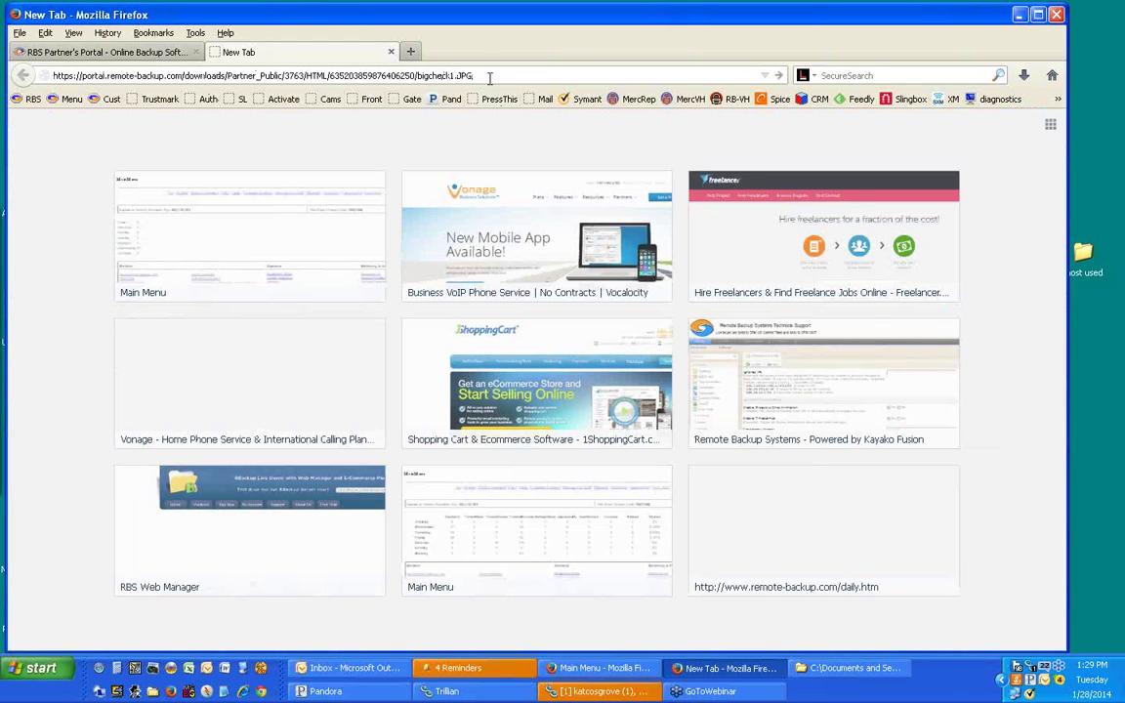
pyautogui.press('Return')
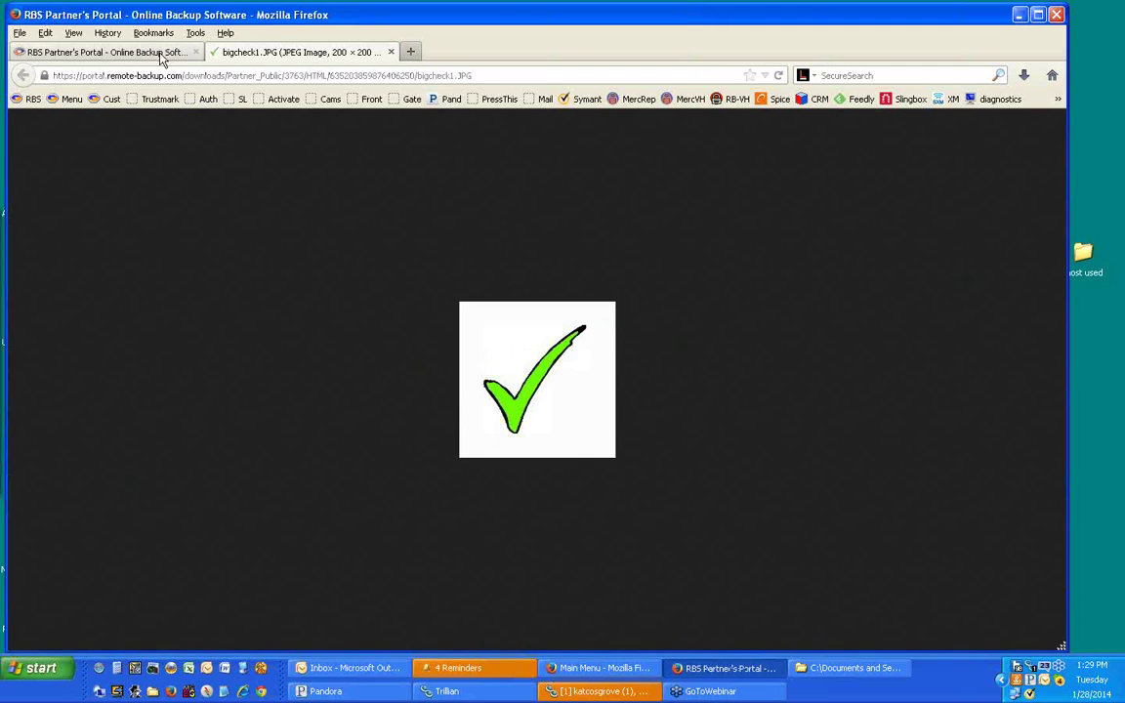
# - Return to the portal, open Portal Help, and read through the section descriptions from Login to Web Files
pyautogui.click(108, 52)
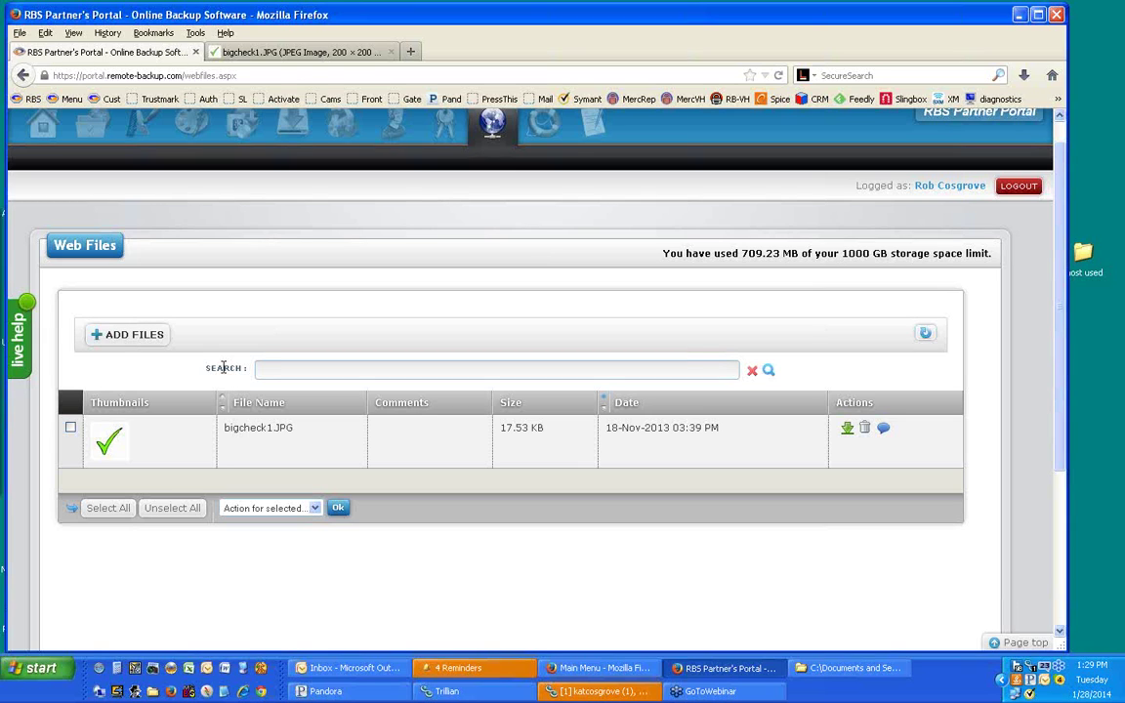
pyautogui.scroll(1, 218, 374)
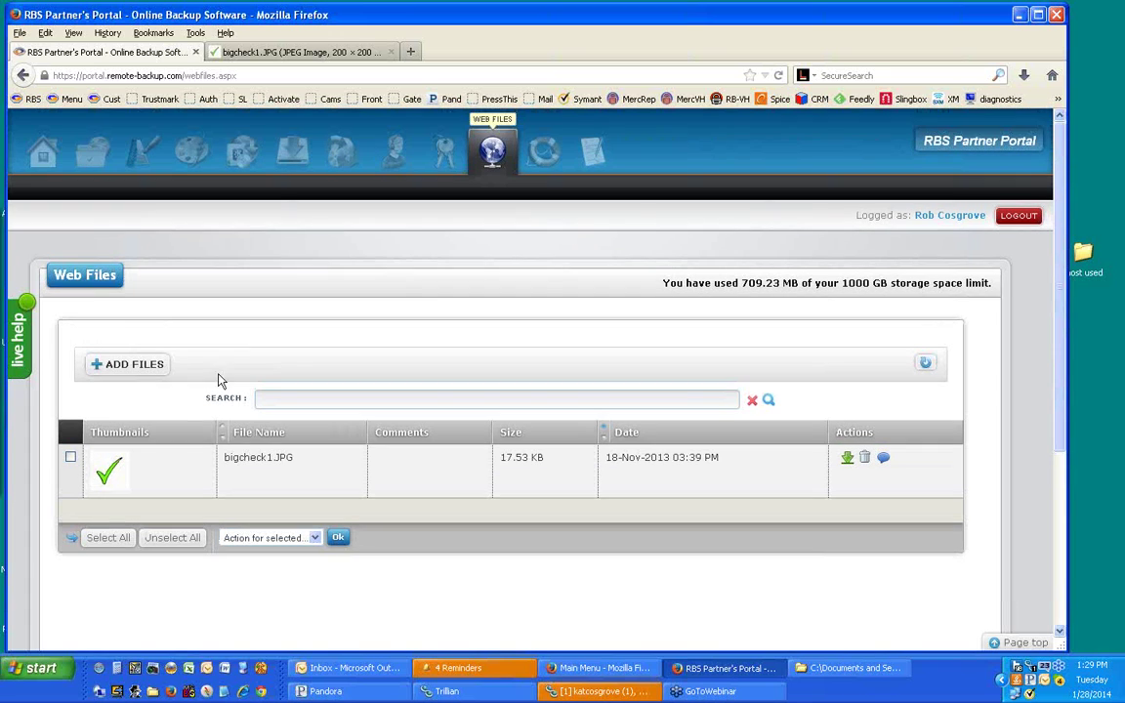
pyautogui.click(536, 152)
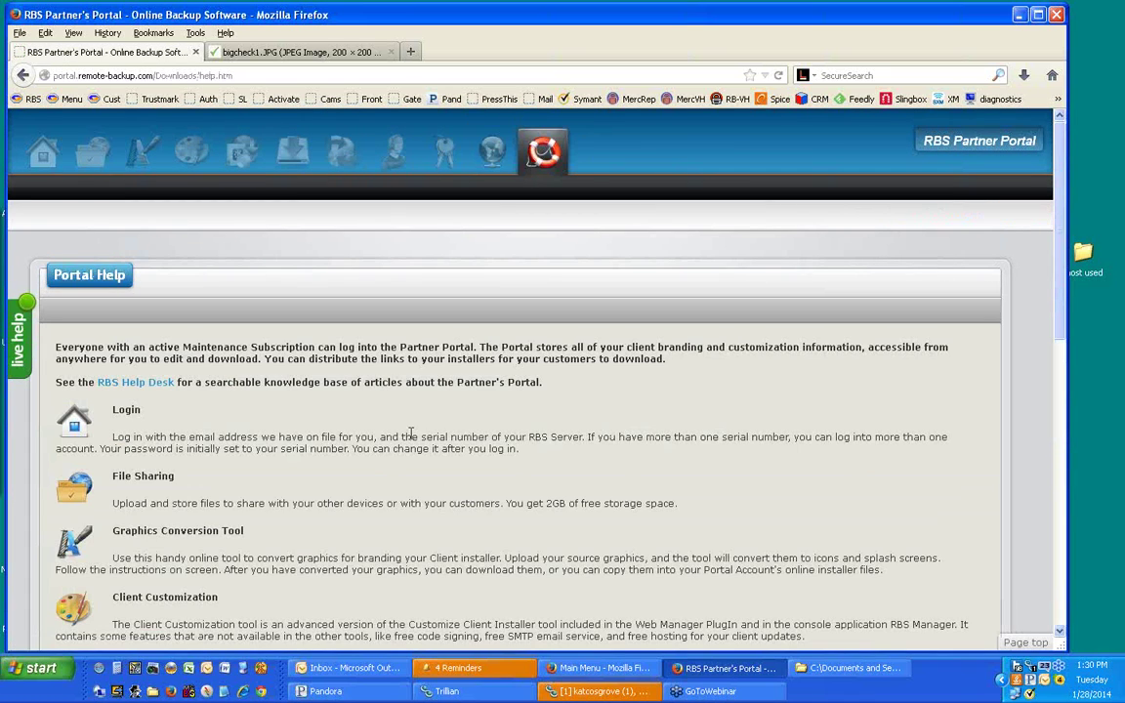
pyautogui.scroll(-5, 411, 434)
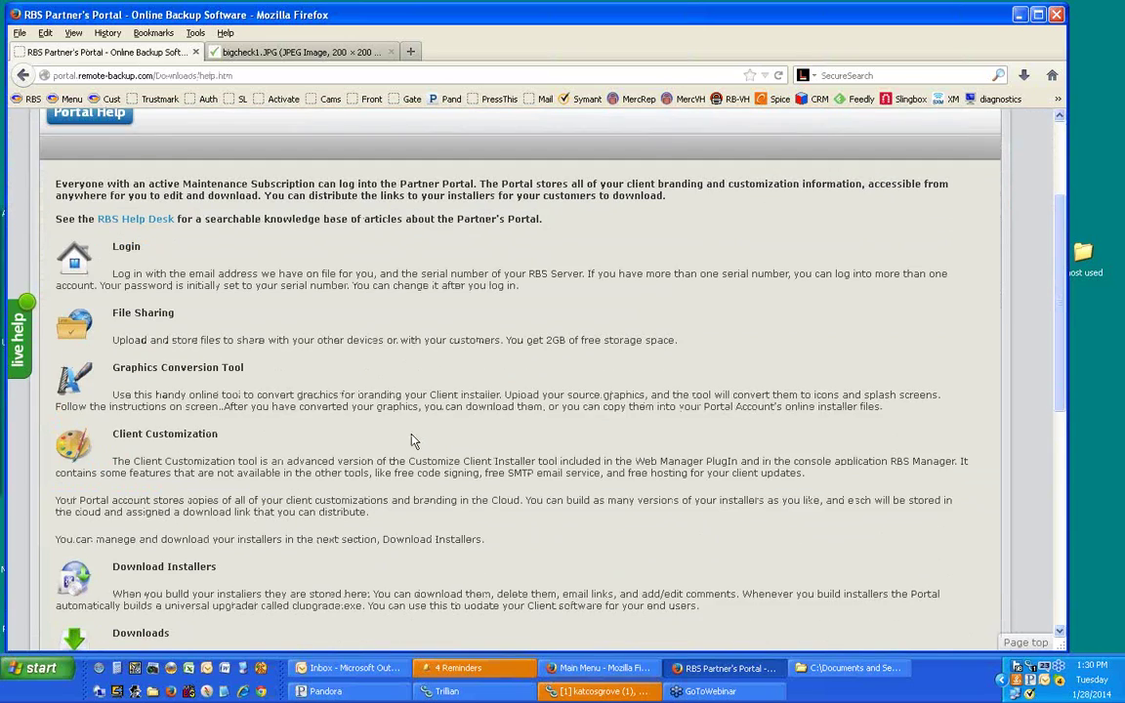
pyautogui.scroll(-3, 411, 442)
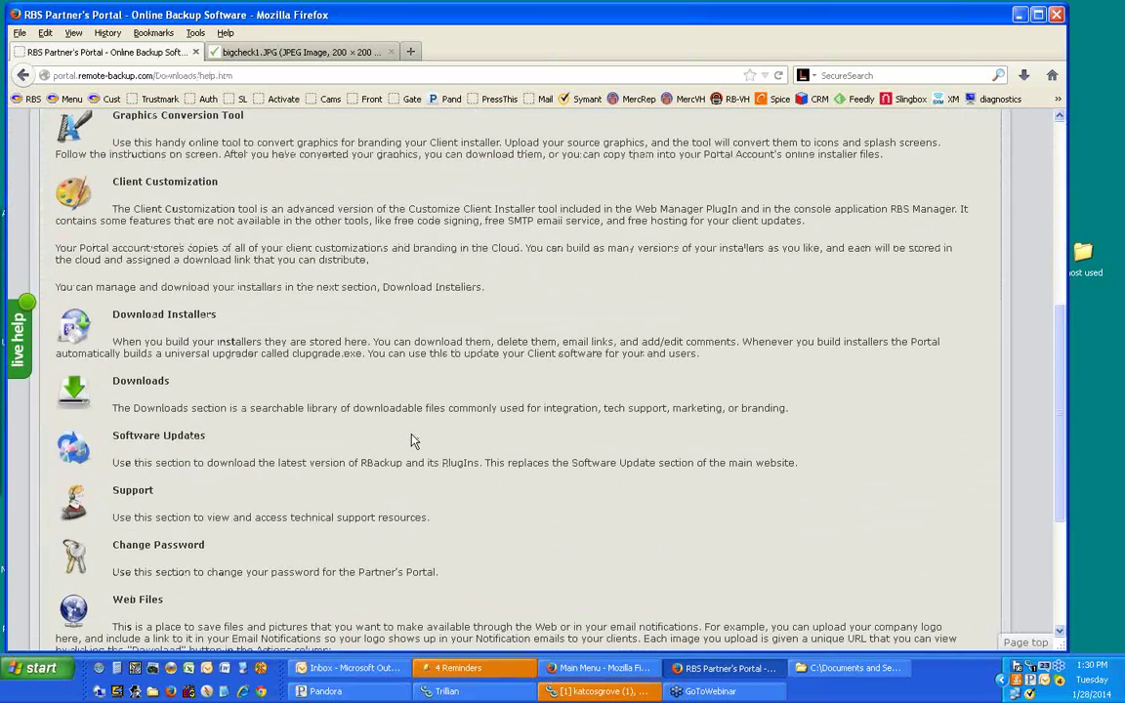
pyautogui.scroll(-2, 411, 441)
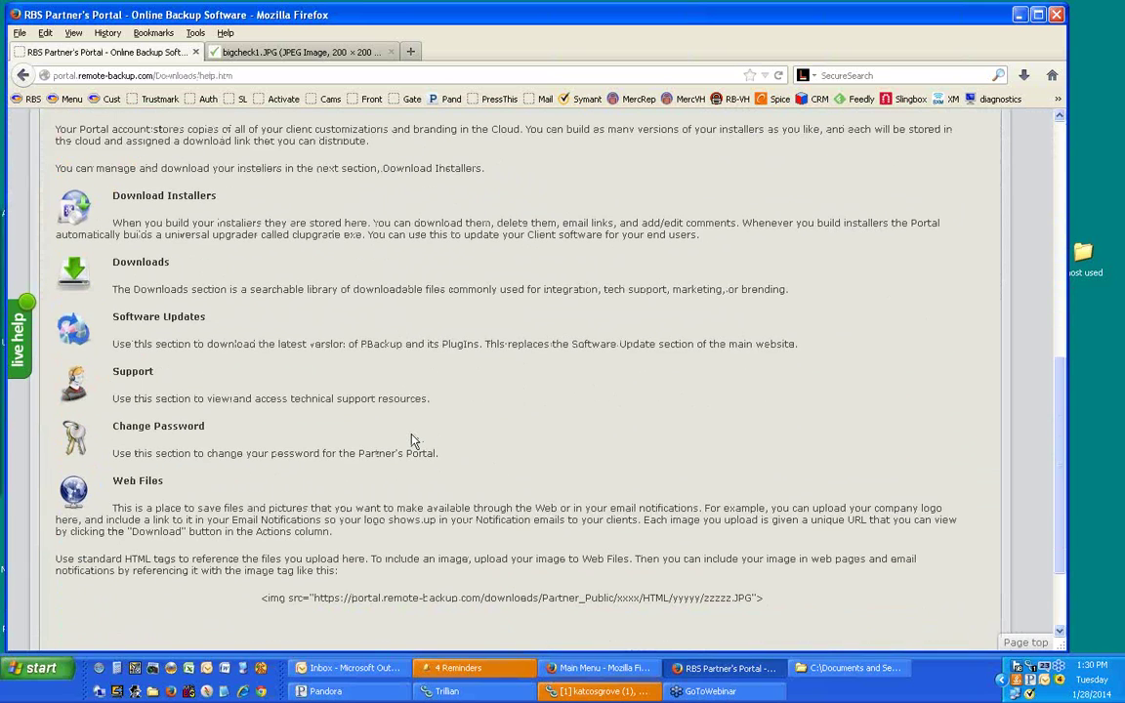
pyautogui.scroll(1, 411, 441)
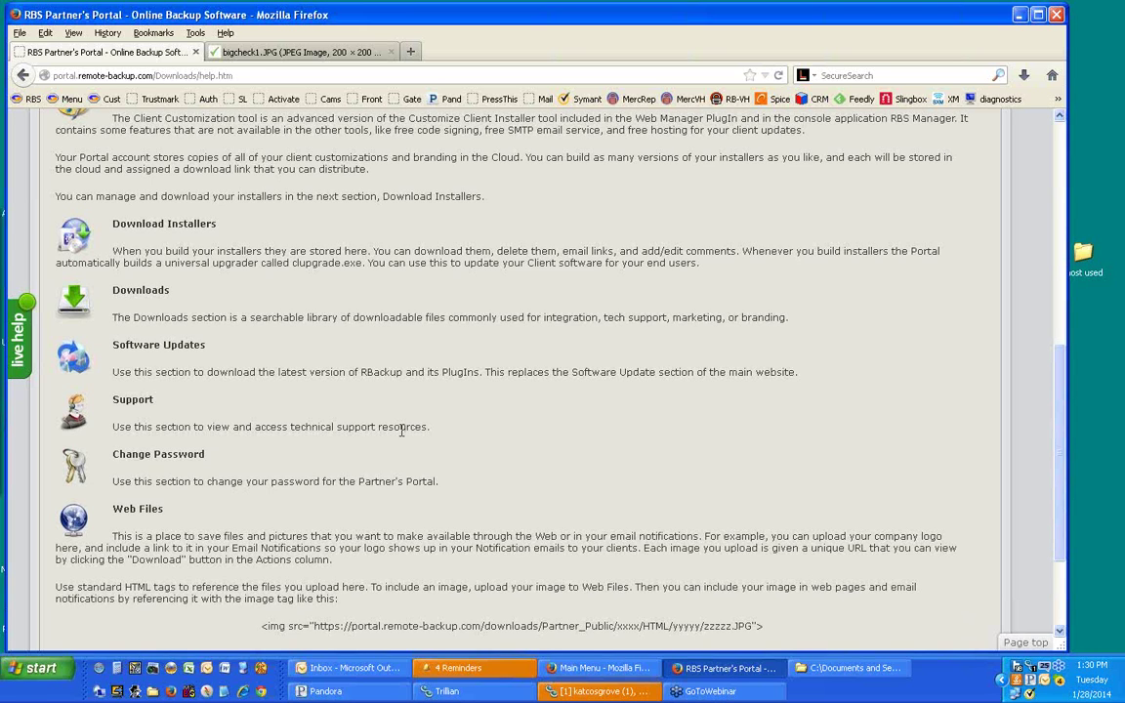
pyautogui.scroll(-1, 403, 435)
pyautogui.scroll(7, 402, 437)
pyautogui.scroll(3, 403, 438)
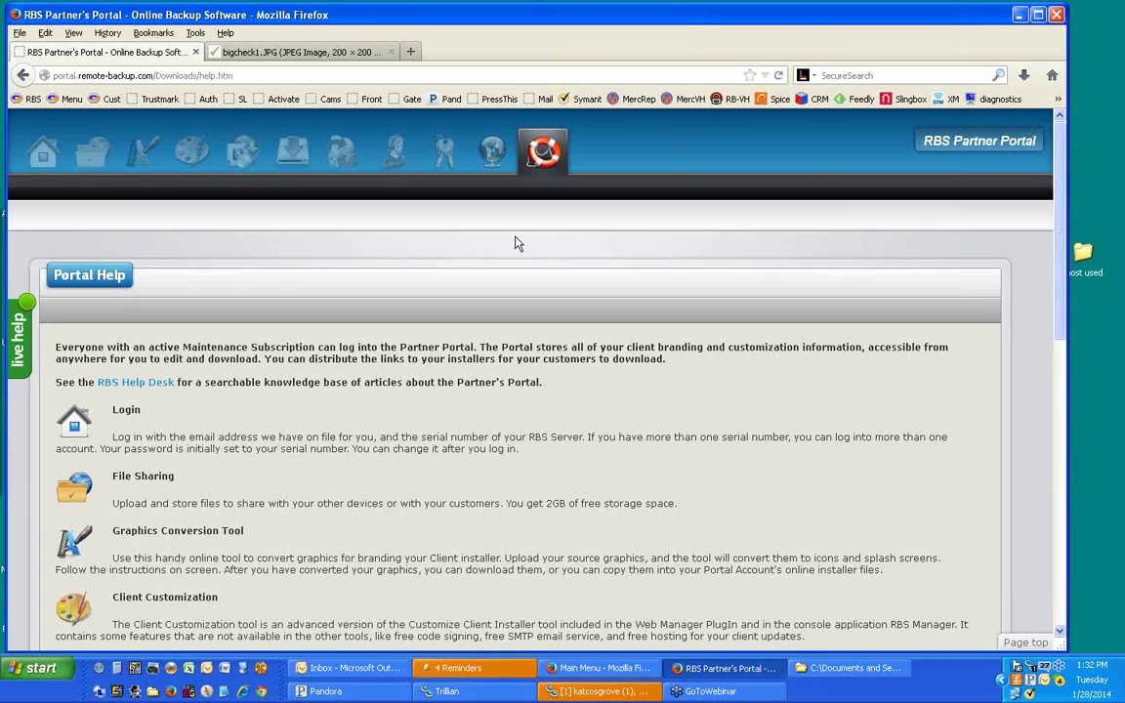
# - Go from Portal Help back to the Change Password page
pyautogui.click(444, 156)
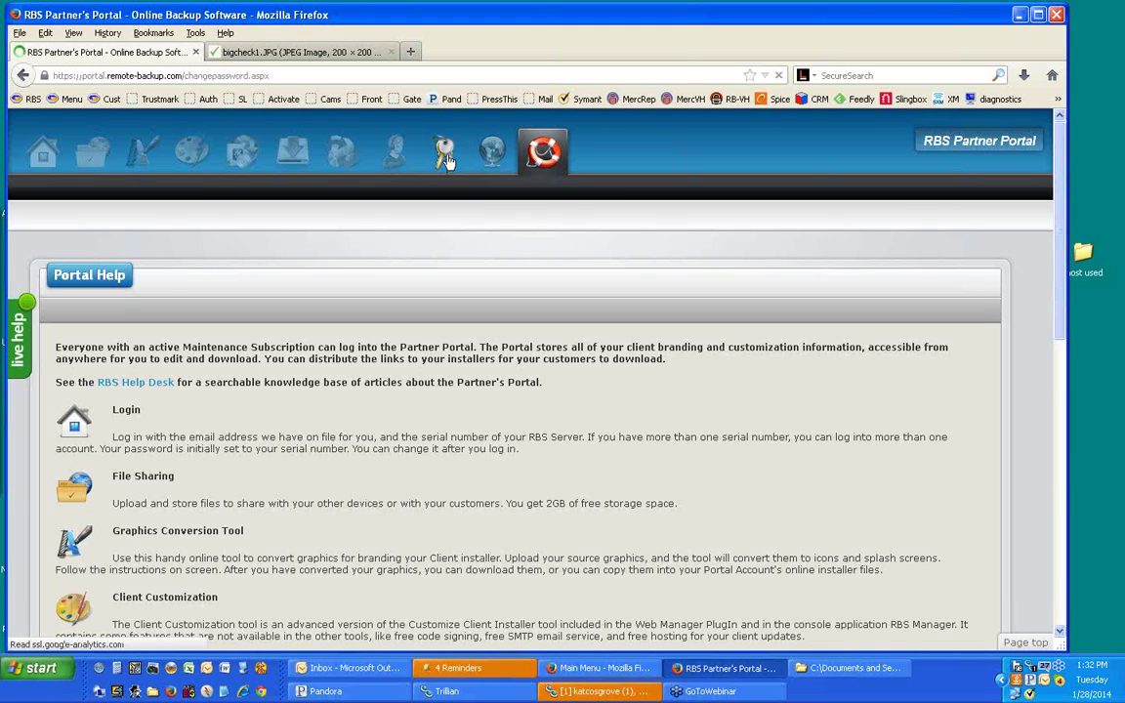